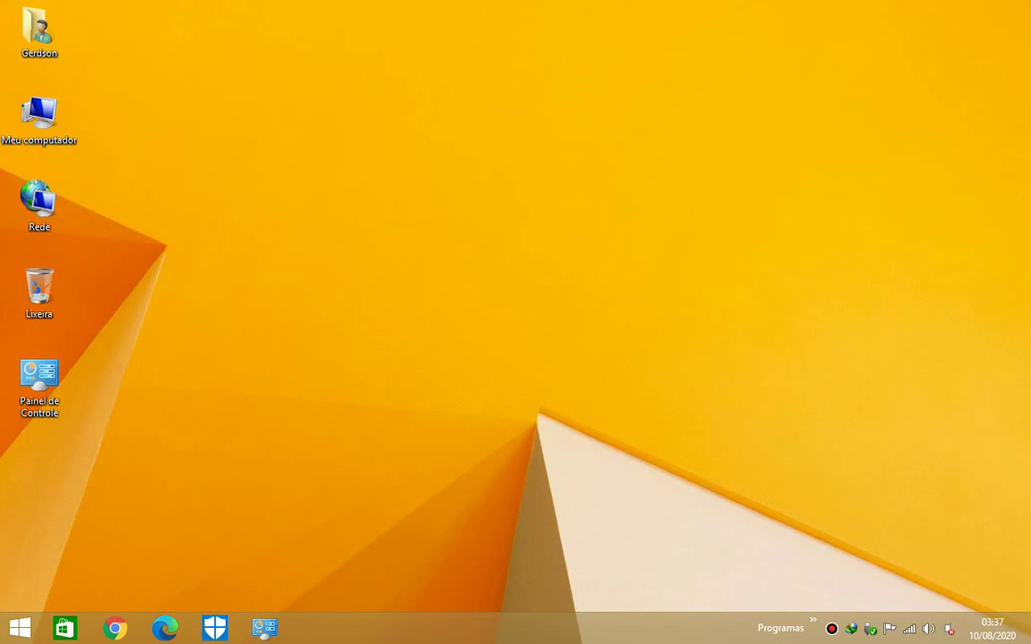
# Create a desktop folder named ZINC GUI HACK and move it one place higher on the desktop.
pyautogui.rightClick(456, 158)
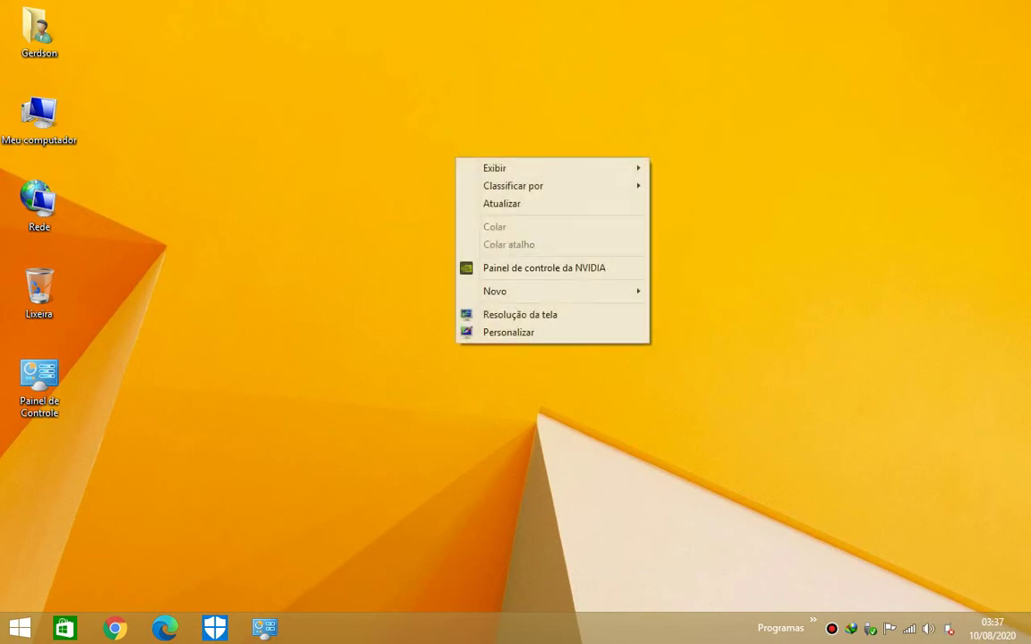
pyautogui.moveTo(537, 291)
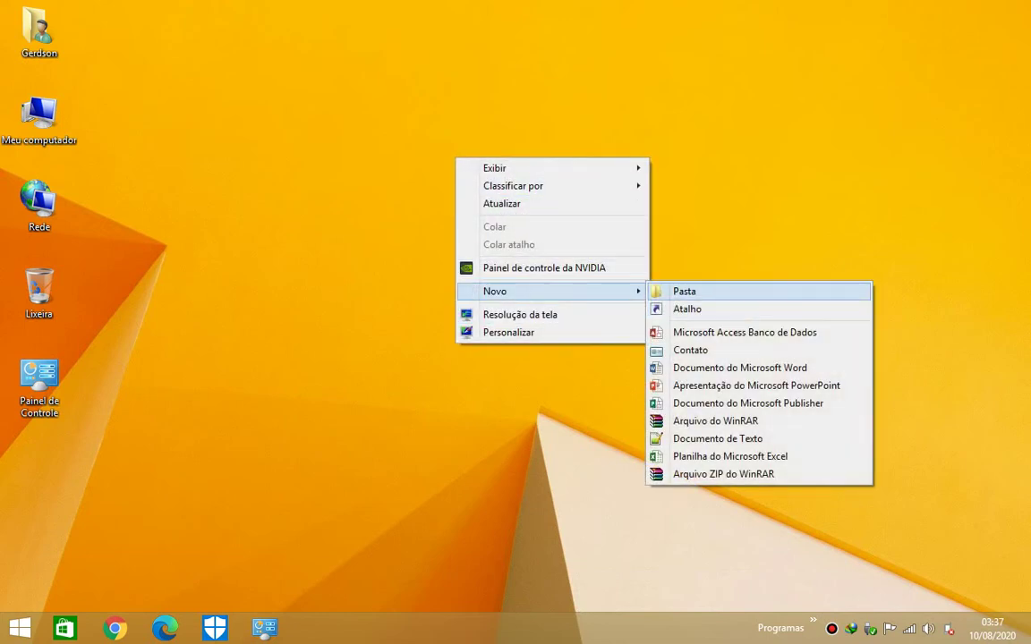
pyautogui.click(685, 291)
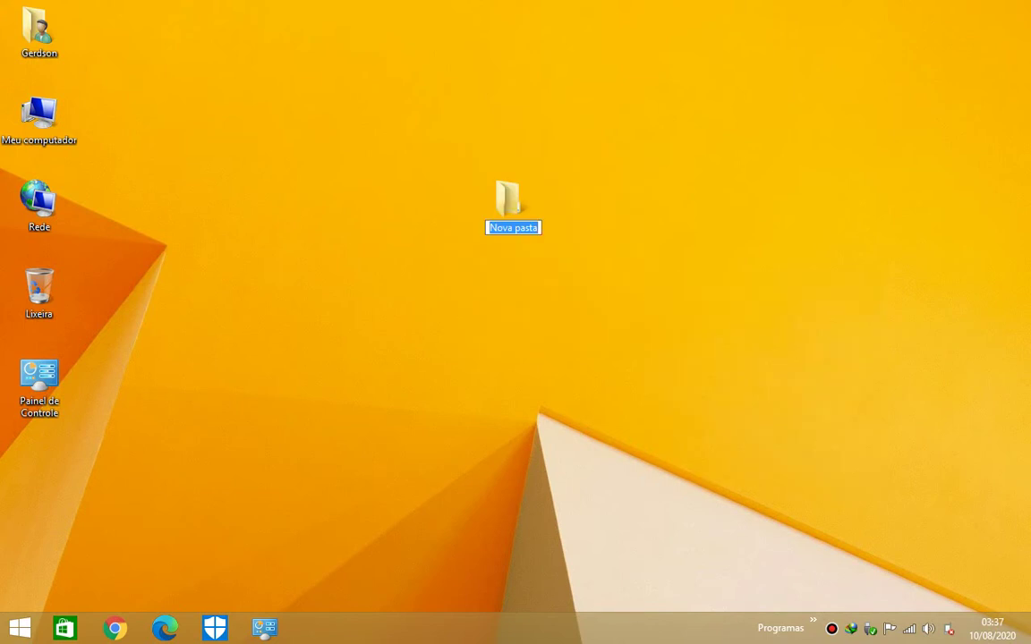
pyautogui.write('ZINC')
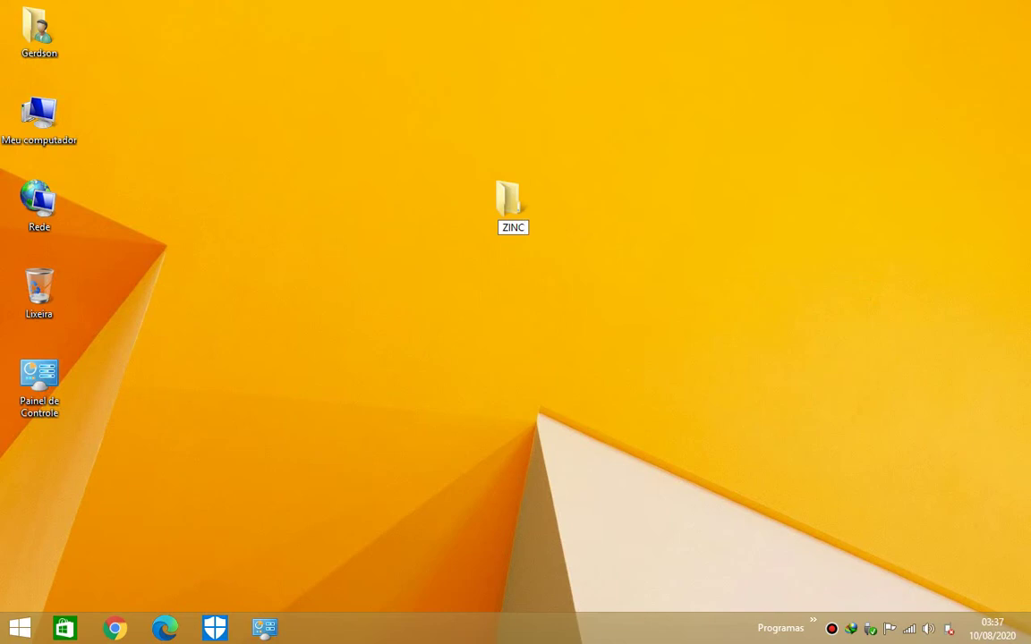
pyautogui.write(' GUI HACK')
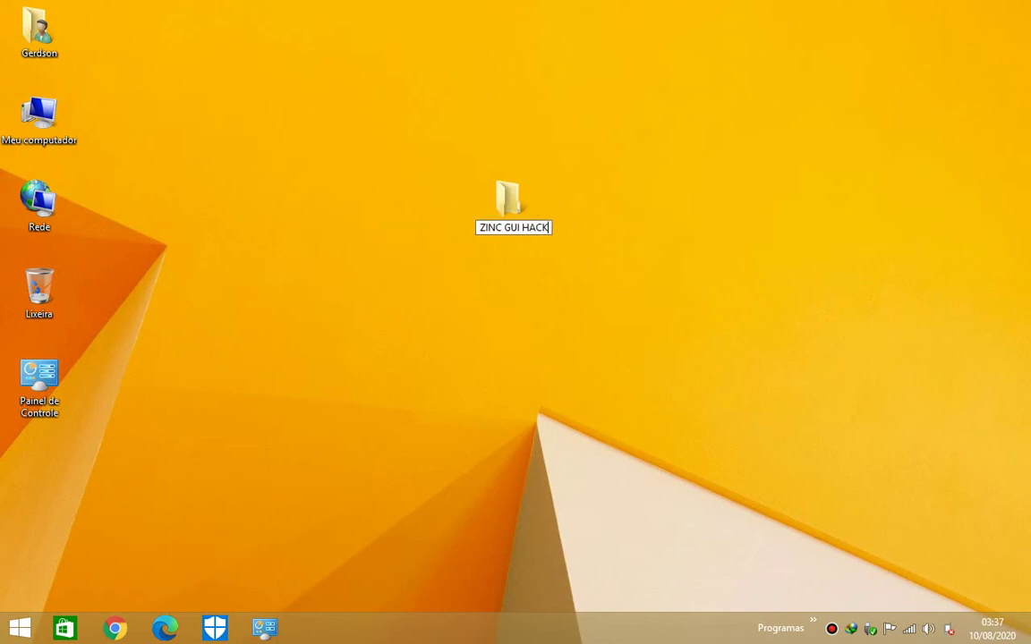
pyautogui.press('Return')
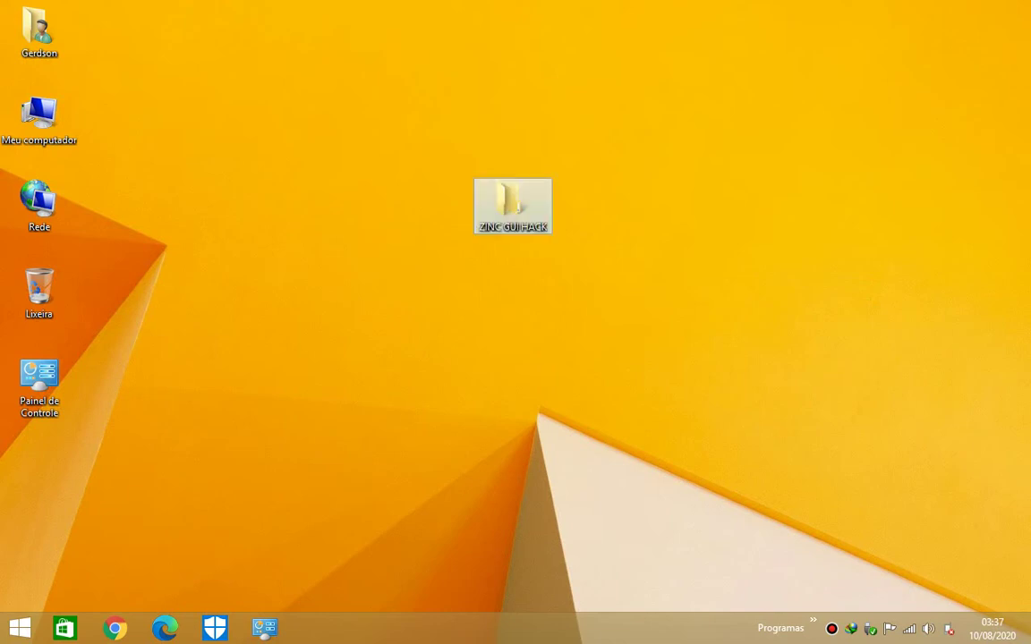
pyautogui.moveTo(510, 201); pyautogui.dragTo(512, 116)
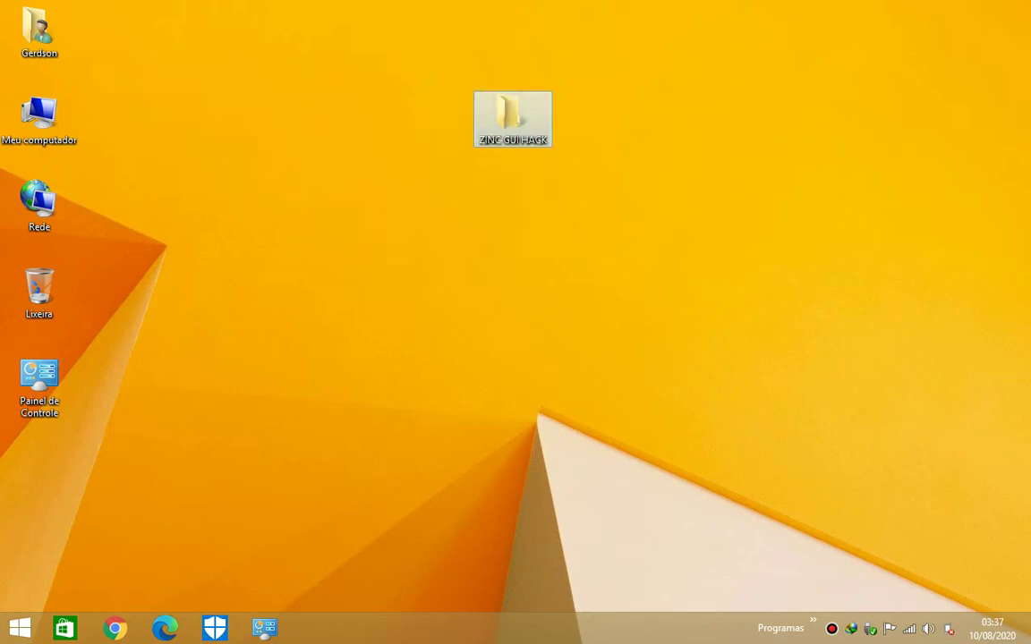
pyautogui.click(426, 134)
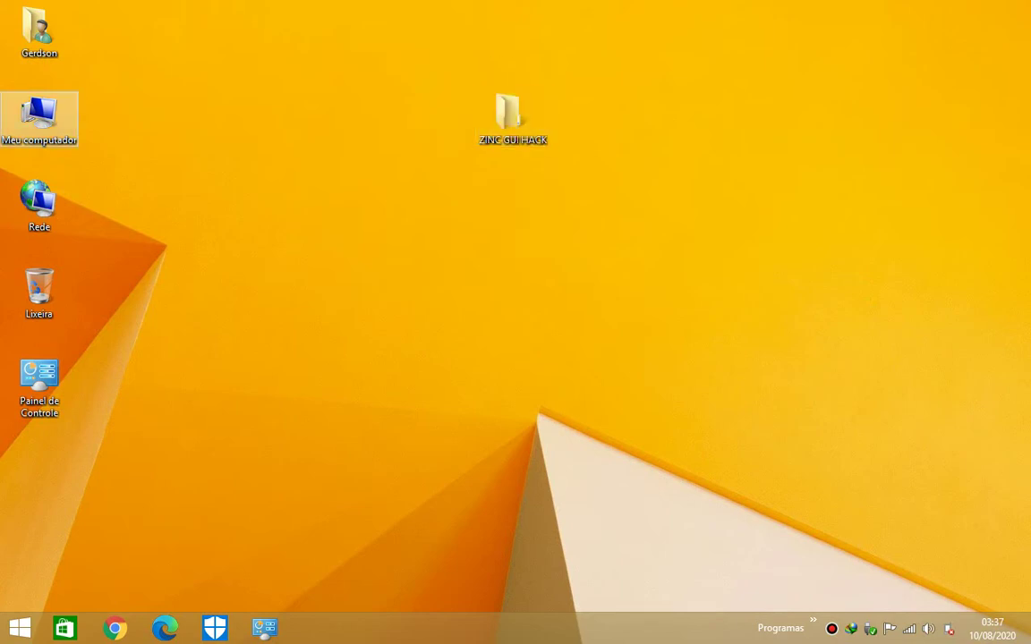
# Launch ZiNcGUIH.exe from the C:\ADVMENU COMERCIAL\emuladores\ZINC folder and move its window higher.
pyautogui.doubleClick(39, 115)
pyautogui.doubleClick(219, 301)
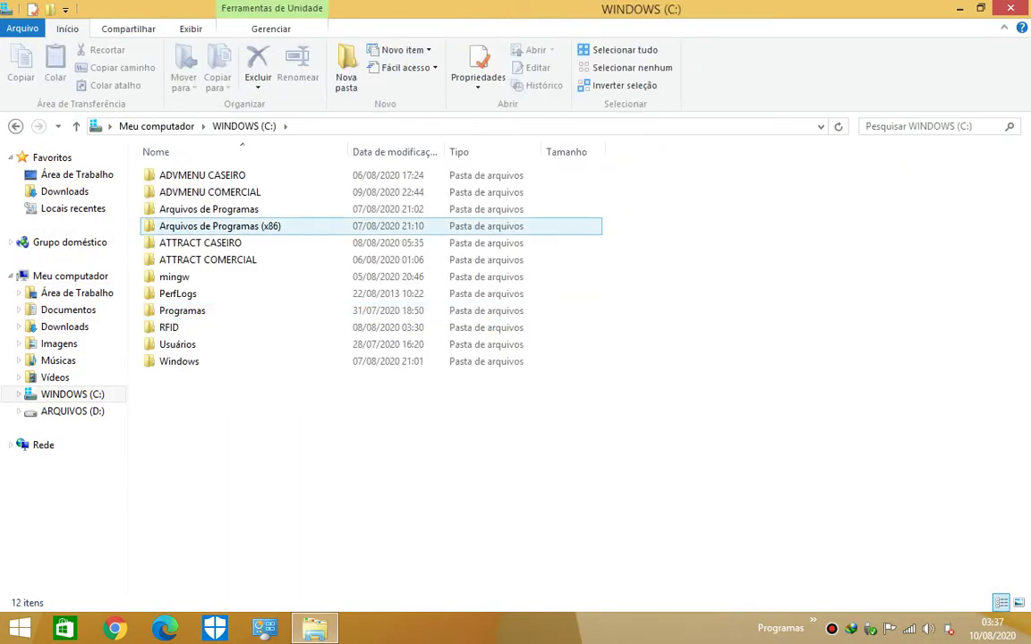
pyautogui.doubleClick(188, 191)
pyautogui.doubleClick(184, 192)
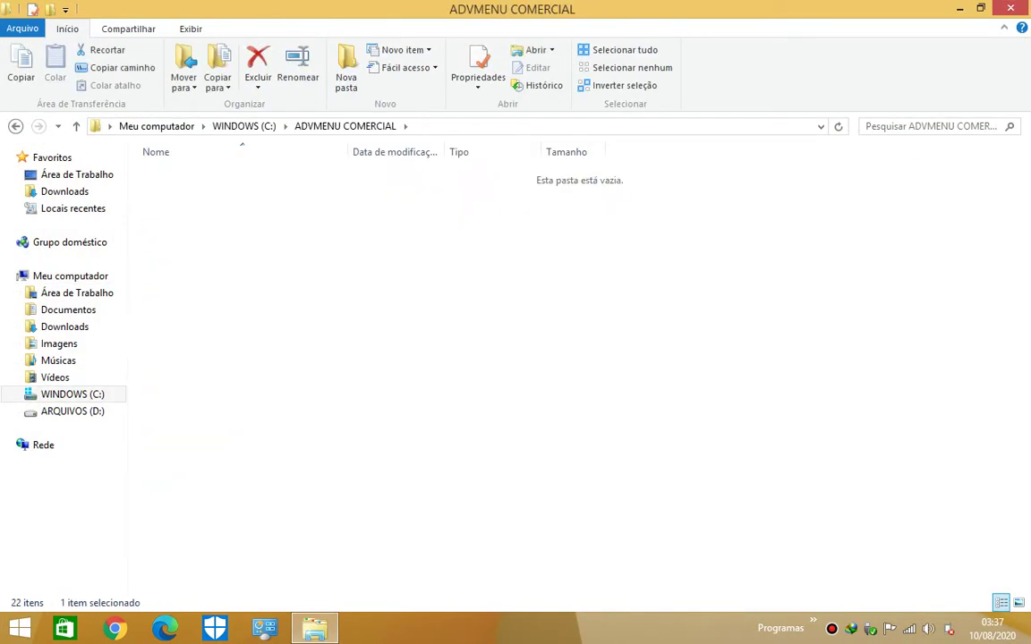
pyautogui.doubleClick(170, 411)
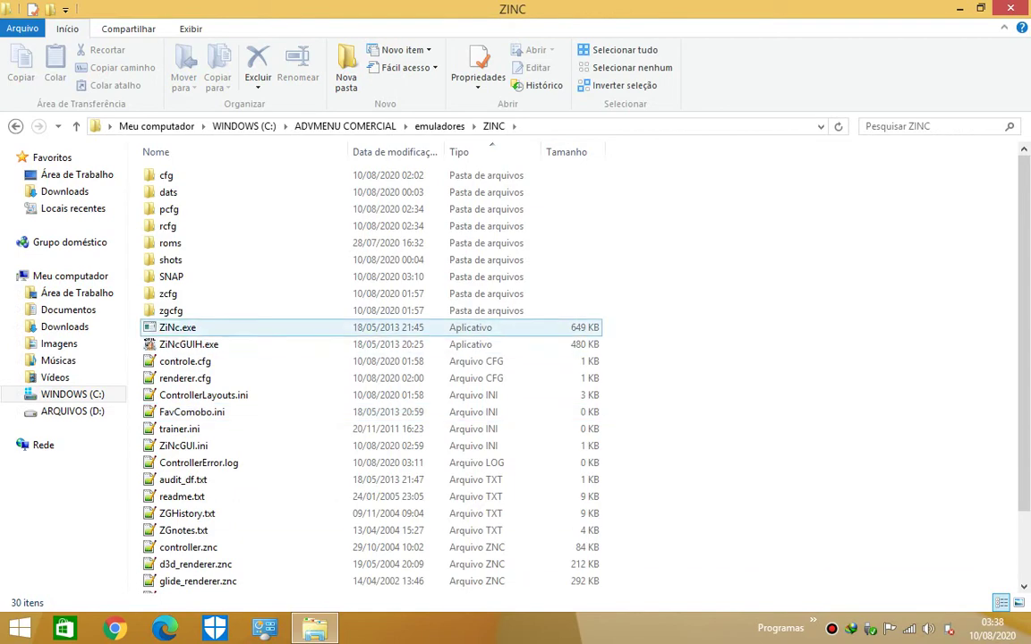
pyautogui.scroll(-2, 197, 322)
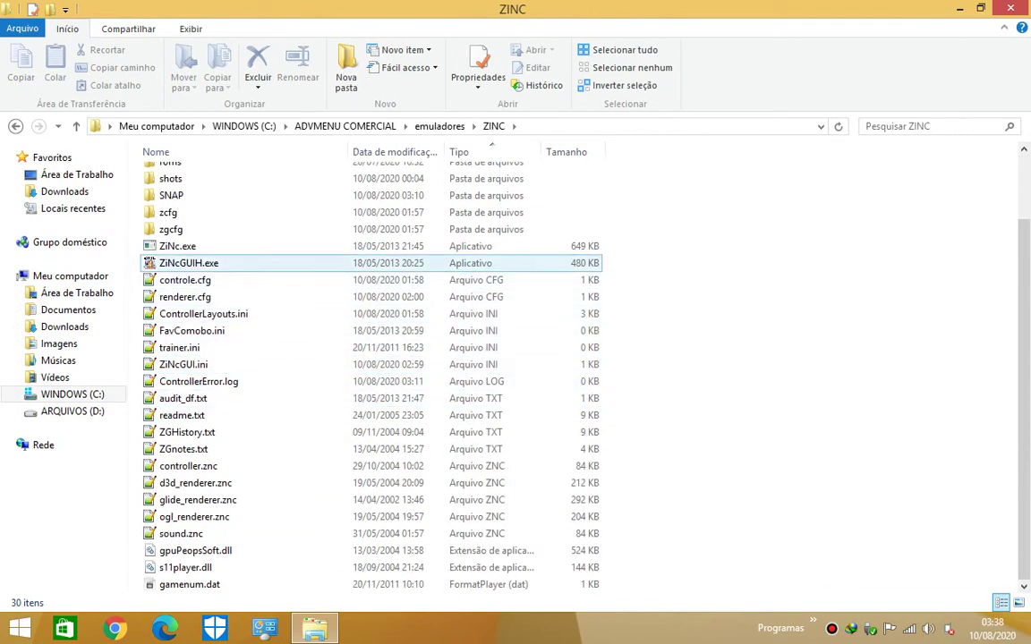
pyautogui.doubleClick(188, 263)
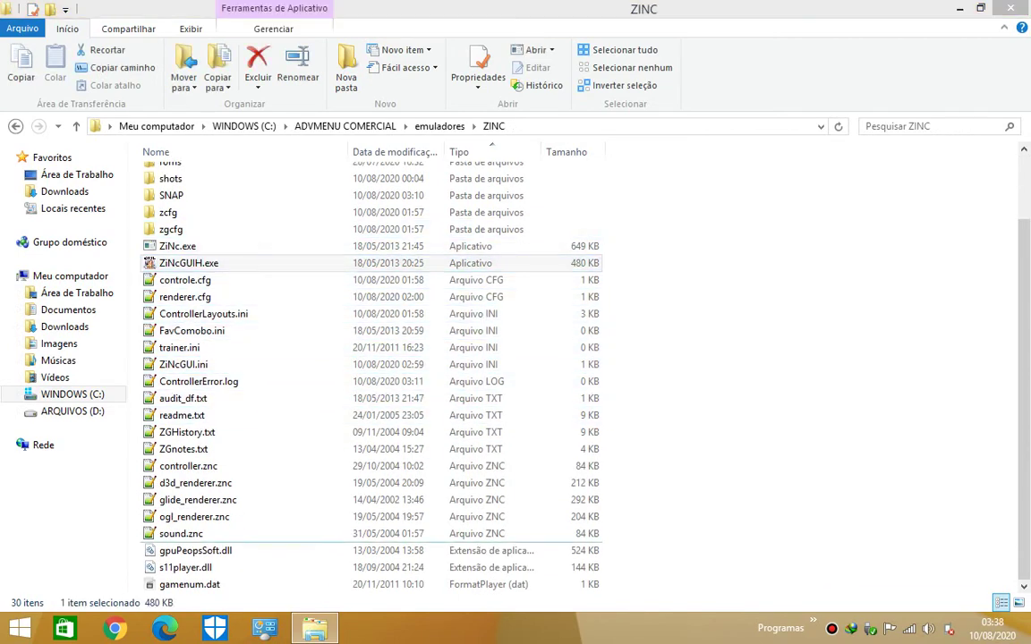
pyautogui.press('Return')
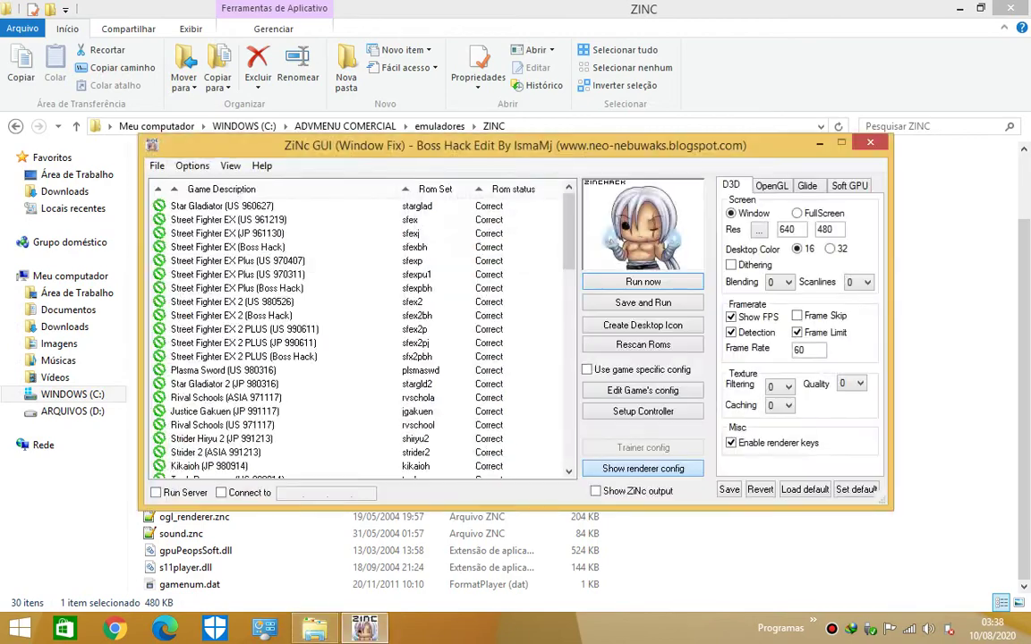
pyautogui.moveTo(515, 145); pyautogui.dragTo(513, 99)
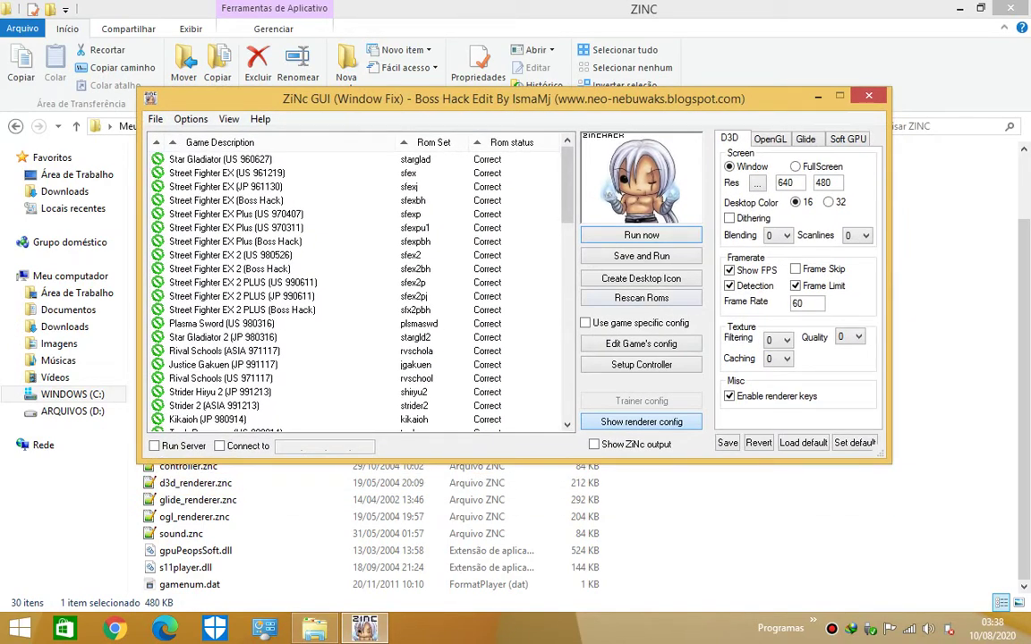
# Create a desktop icon for Street Fighter EX (US 961219), then close ZiNc GUI and minimize the folder window.
pyautogui.click(227, 173)
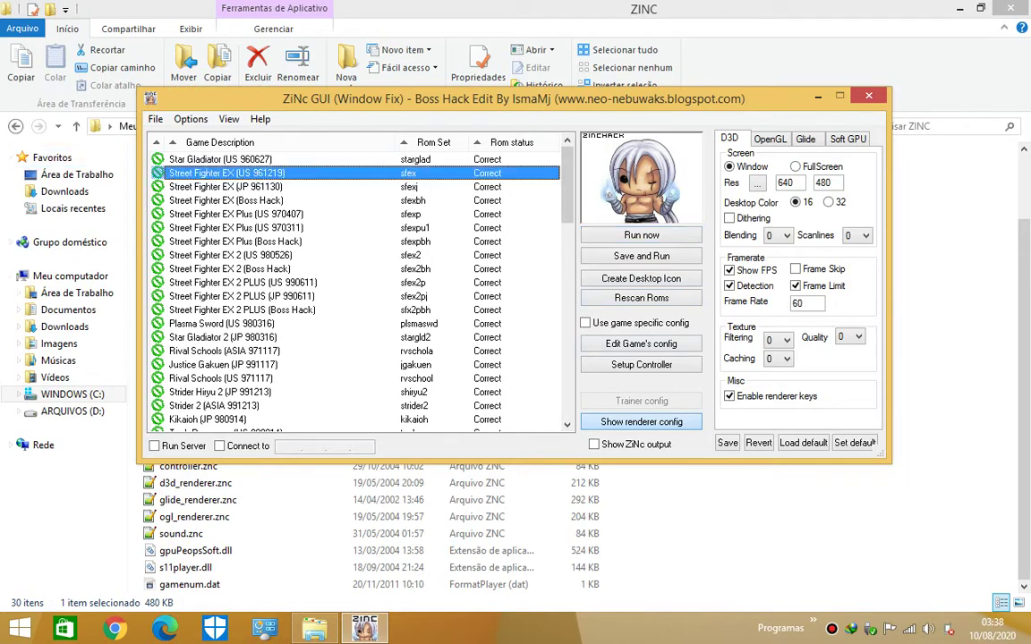
pyautogui.press('Tab')
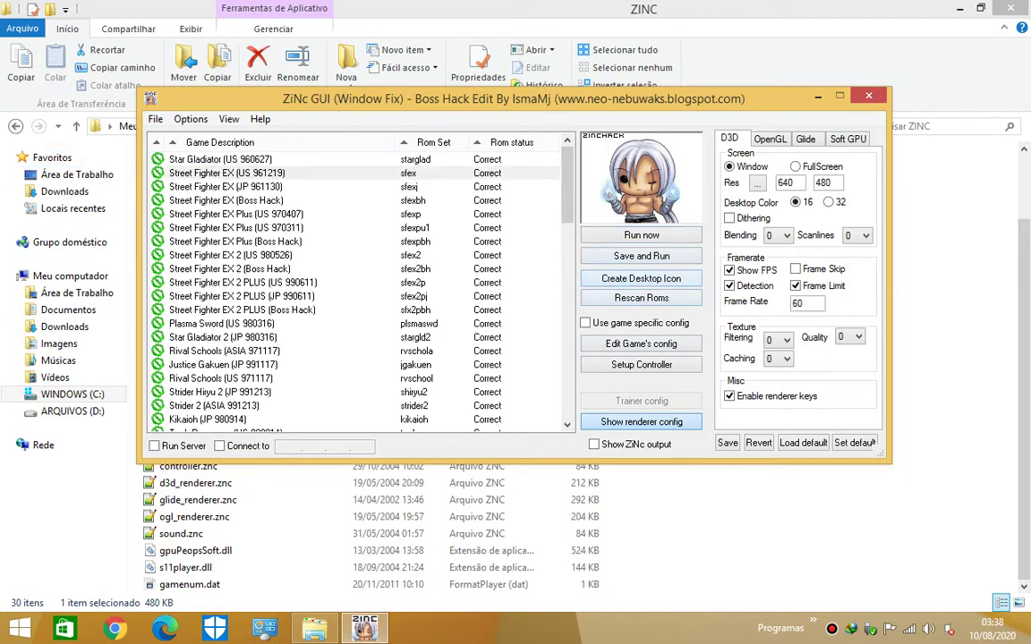
pyautogui.click(868, 95)
pyautogui.click(960, 8)
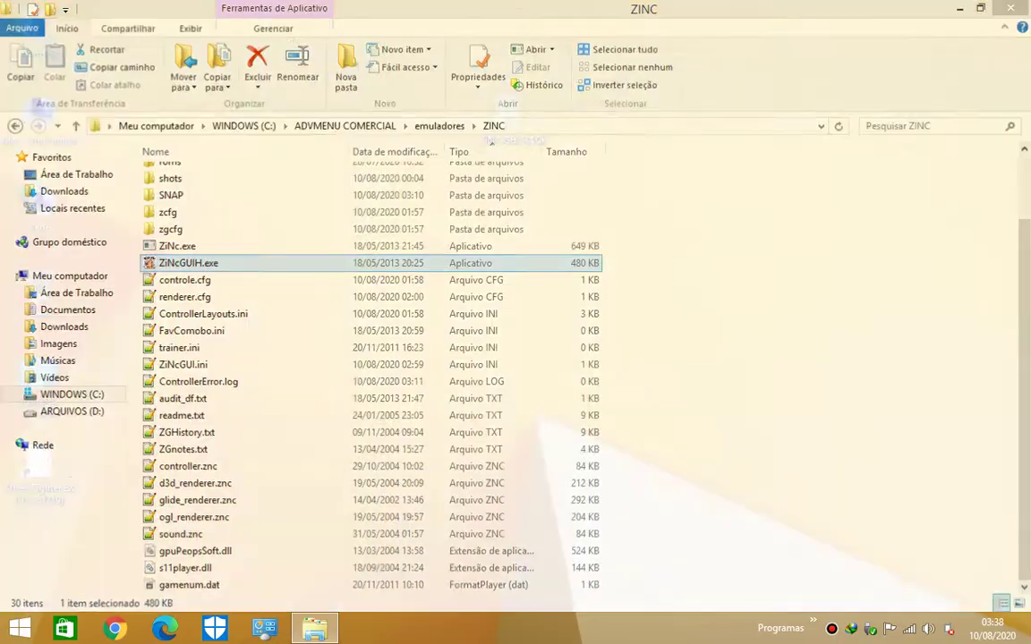
# Copy the full target path from the properties of the Street Fighter EX (US 961219) shortcut.
pyautogui.click(40, 472)
pyautogui.rightClick(41, 475)
pyautogui.click(94, 463)
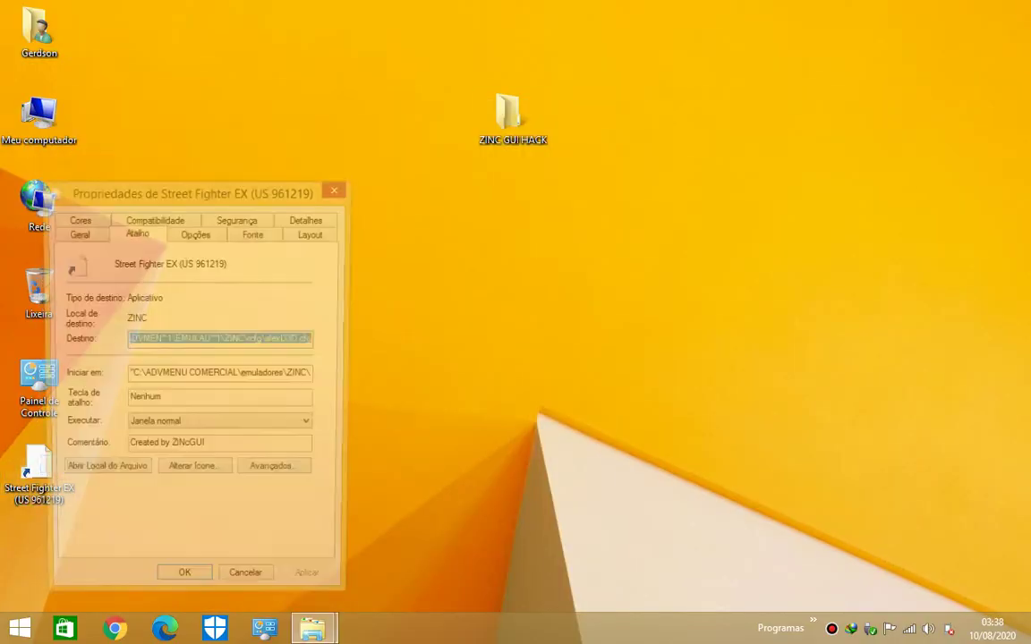
pyautogui.rightClick(244, 341)
pyautogui.click(287, 394)
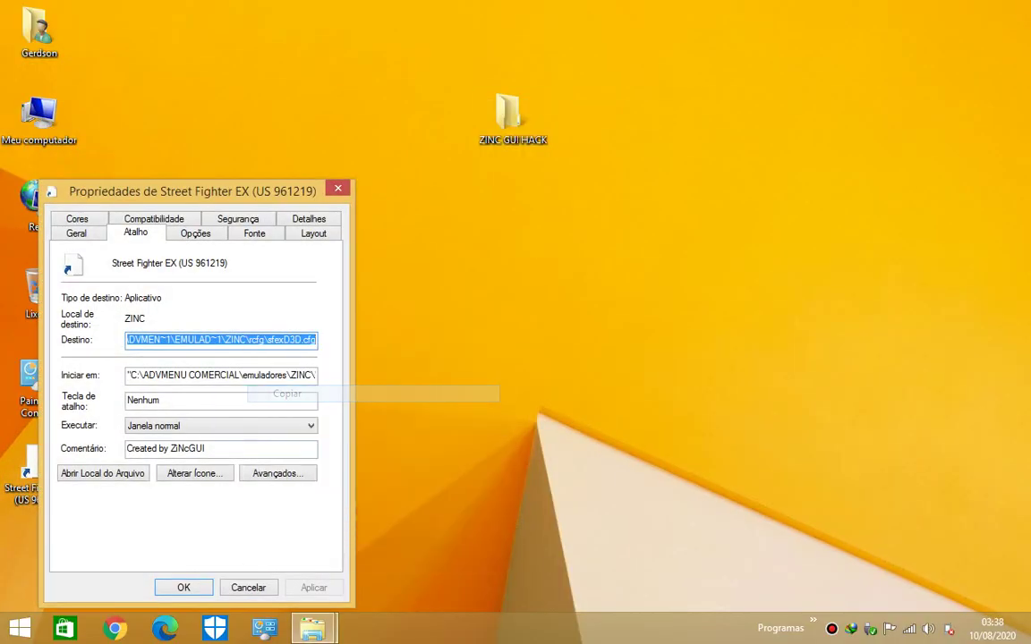
# Open Bloco de Notas, paste the copied shortcut target into the blank document and maximize the window.
pyautogui.press('super')
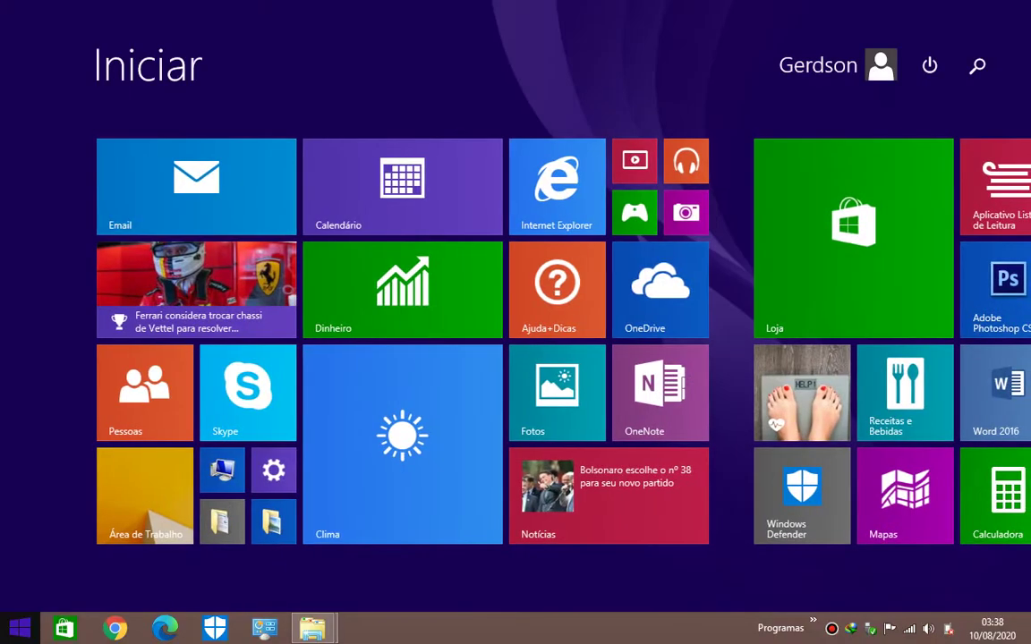
pyautogui.write('BLOCO de Notas')
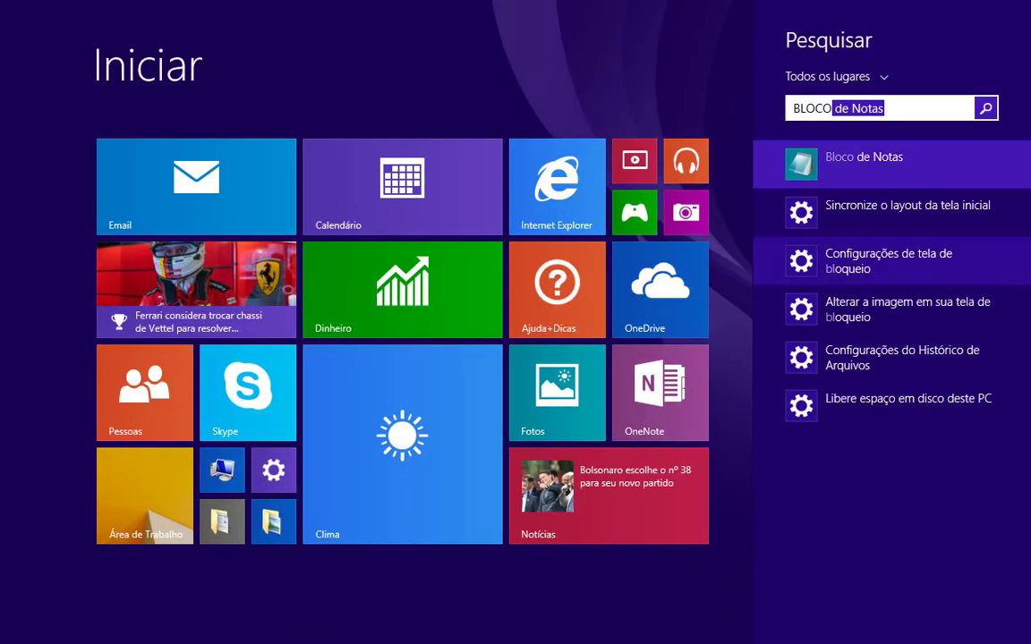
pyautogui.press('Return')
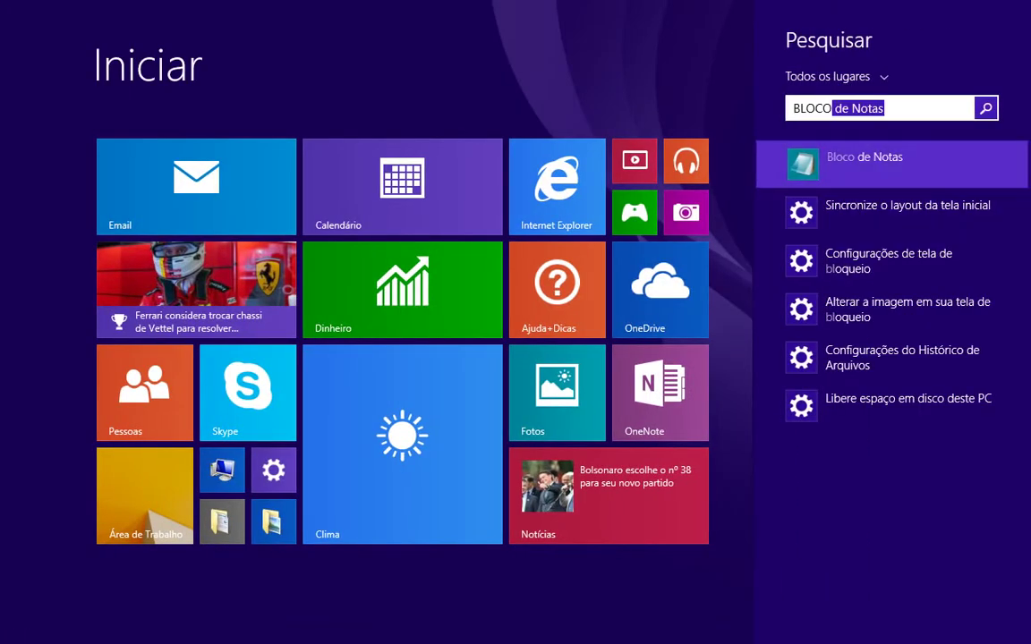
pyautogui.rightClick(509, 225)
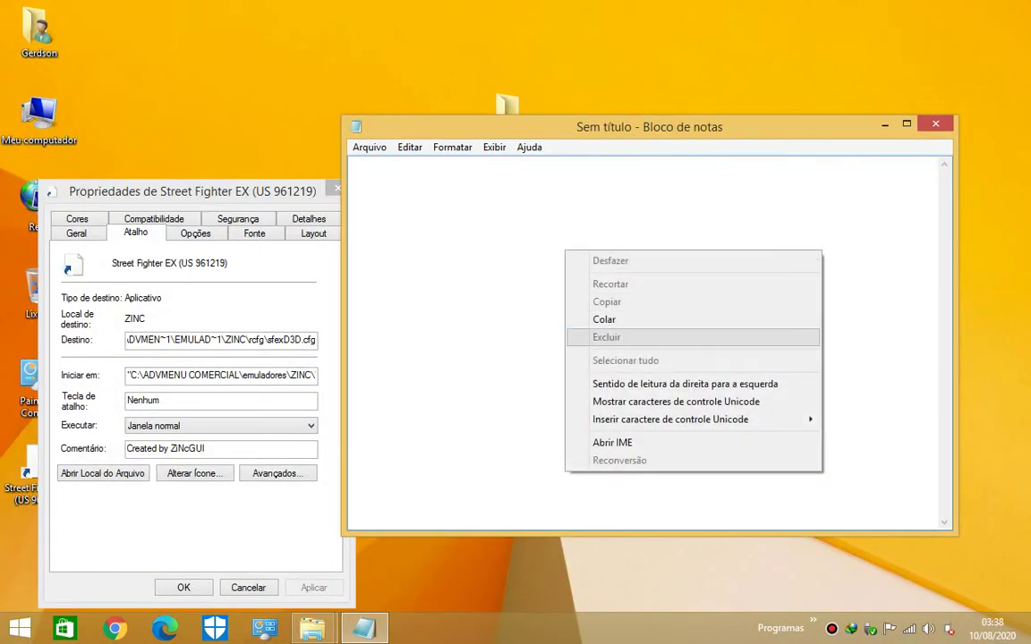
pyautogui.click(537, 287)
pyautogui.doubleClick(808, 125)
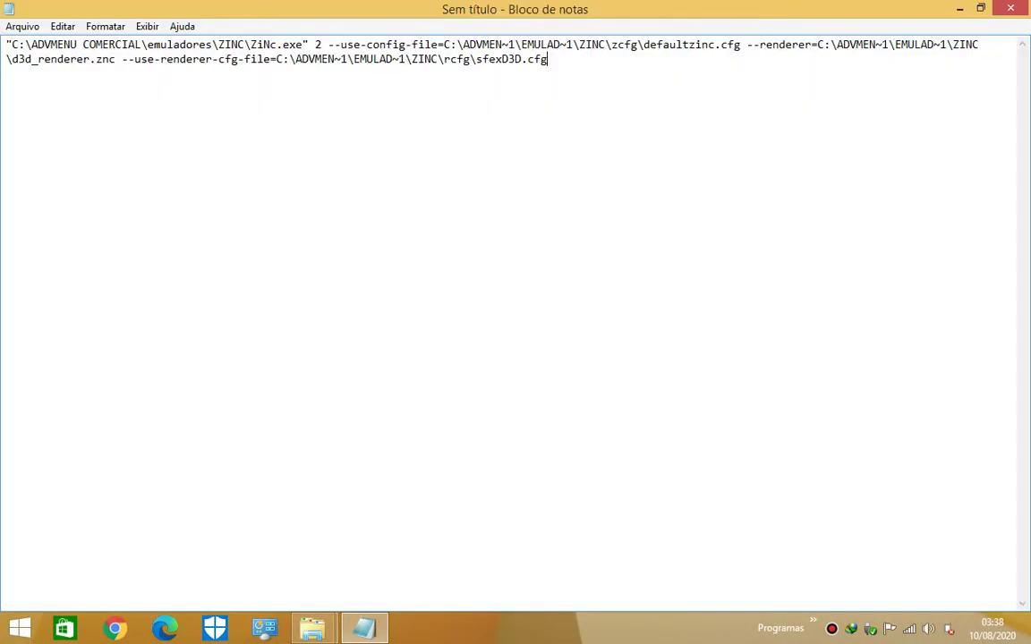
# Put the --use-config-file, --renderer and --use-renderer-cfg-file arguments on separate lines, then restore the window and move it over the properties dialog.
pyautogui.click(327, 44)
pyautogui.press('Return')
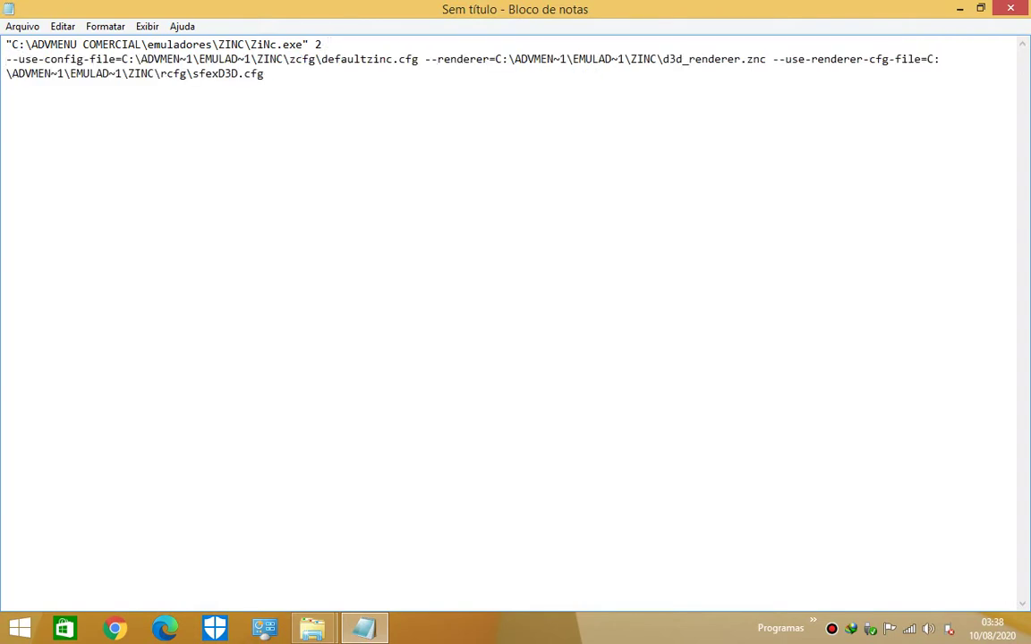
pyautogui.click(424, 59)
pyautogui.press('Return')
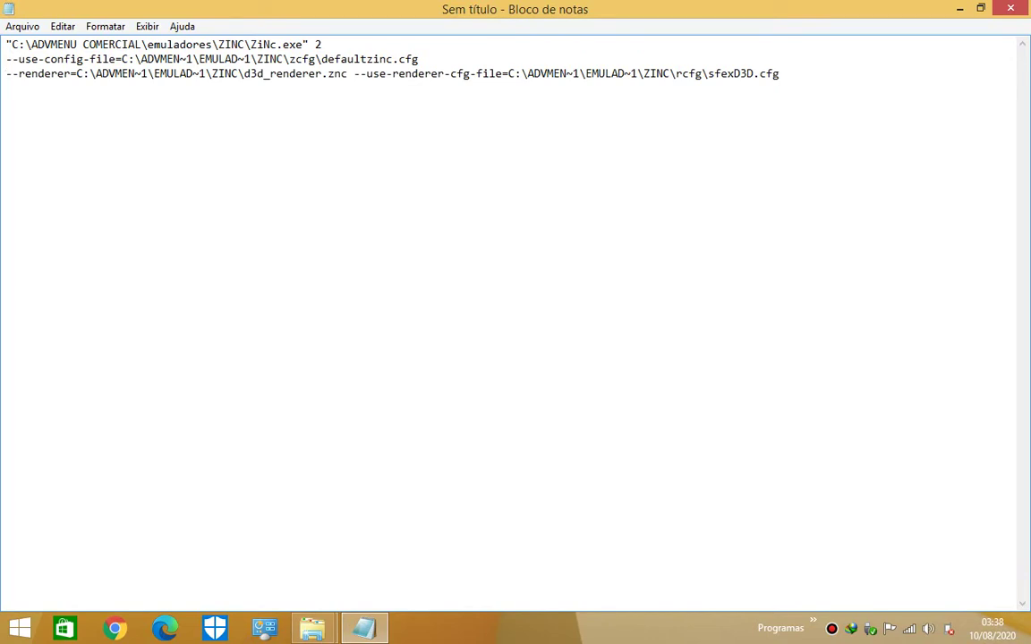
pyautogui.click(354, 73)
pyautogui.press('Return')
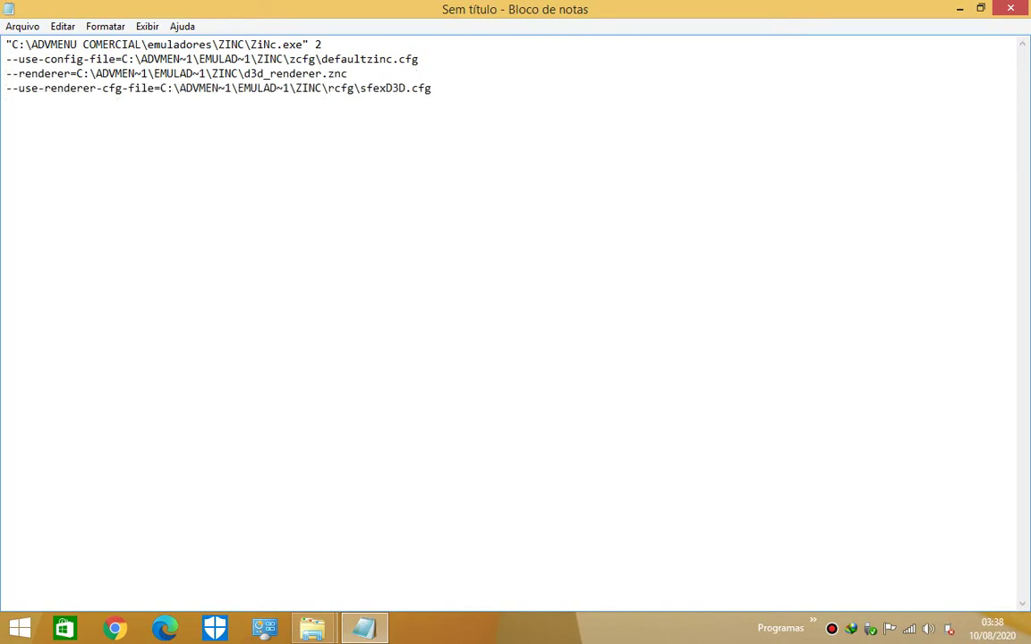
pyautogui.click(980, 8)
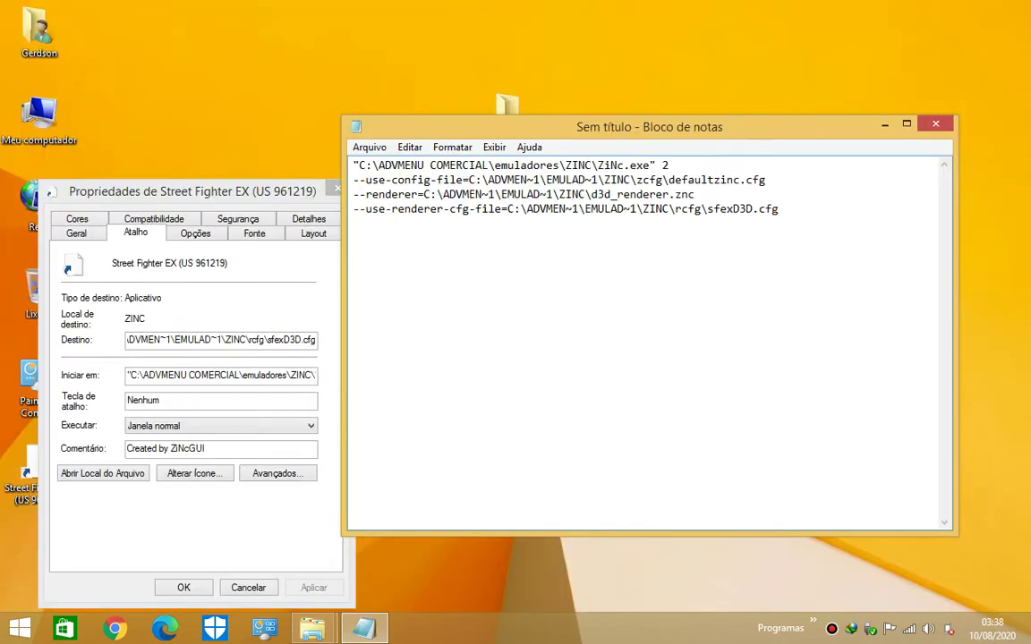
pyautogui.moveTo(649, 126); pyautogui.dragTo(514, 87)
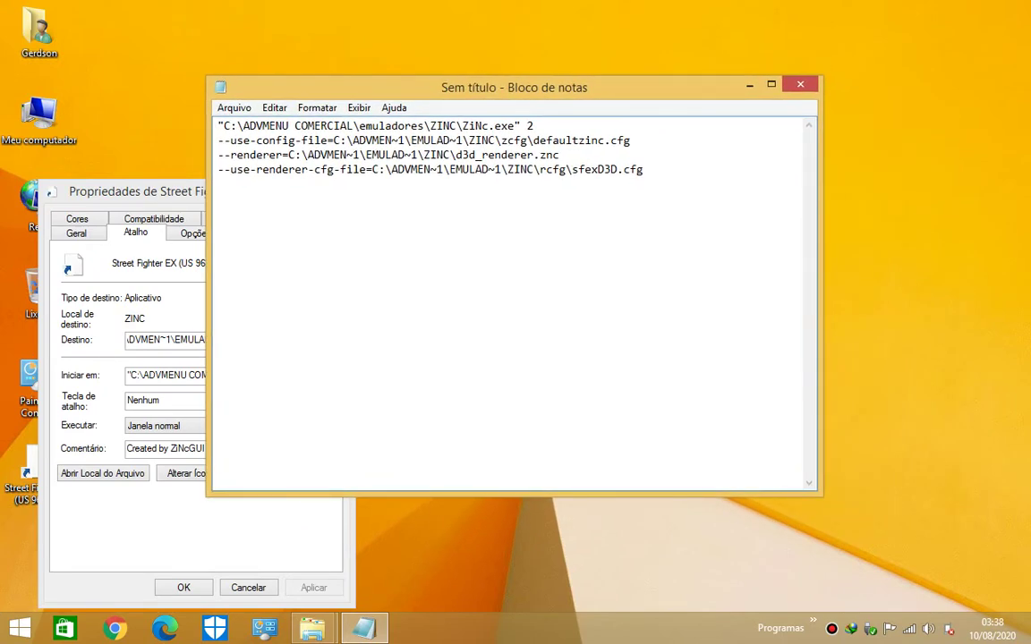
# Examine the --use-config-file and --renderer lines of the pasted command, highlighting each one.
pyautogui.moveTo(533, 140); pyautogui.dragTo(633, 140)
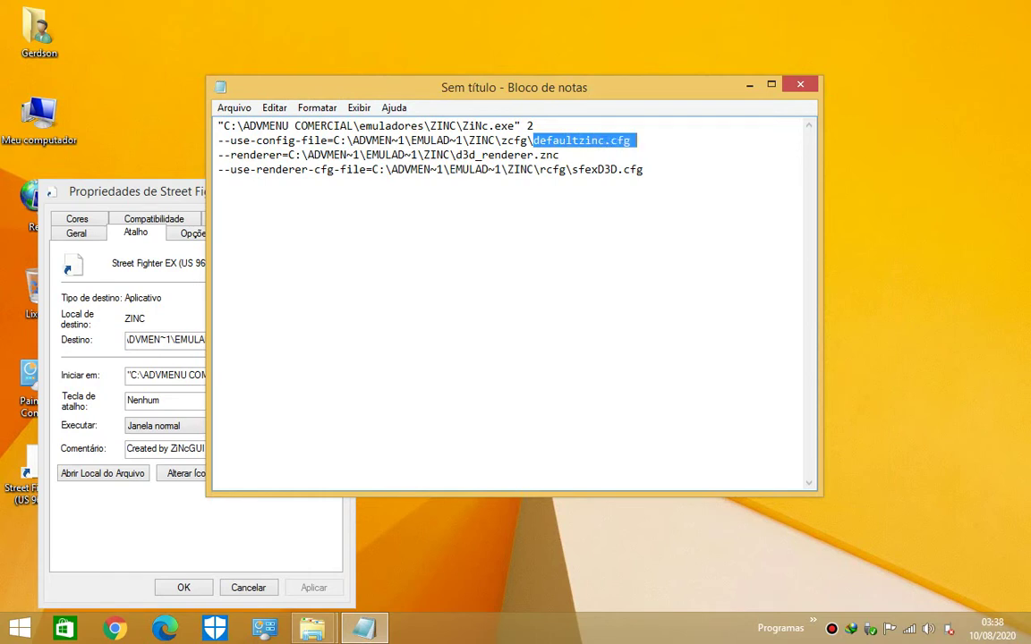
pyautogui.moveTo(218, 140); pyautogui.dragTo(636, 141)
pyautogui.click(565, 155)
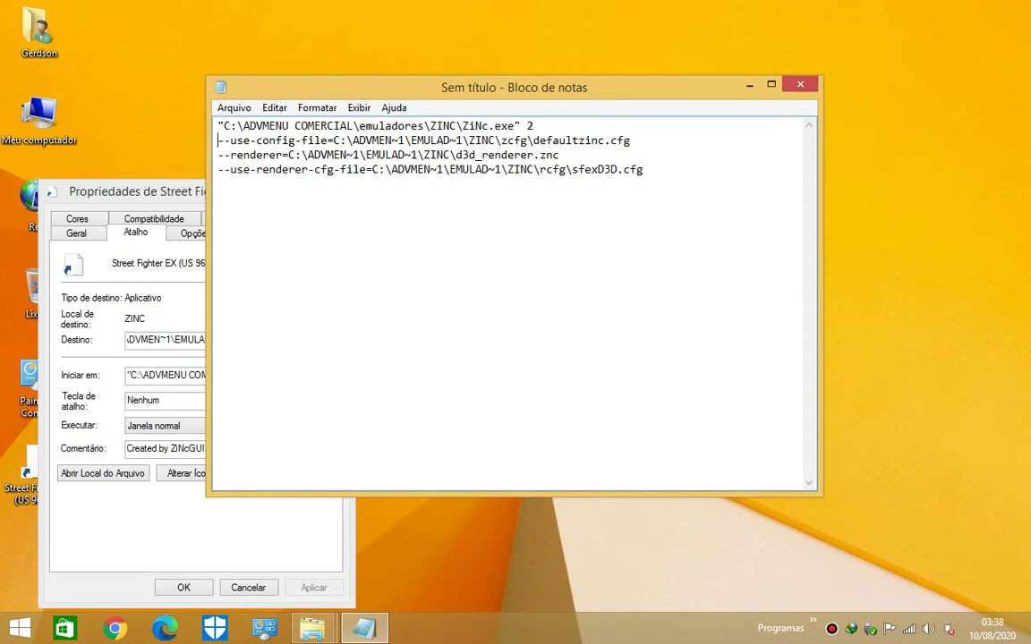
pyautogui.moveTo(217, 140); pyautogui.dragTo(562, 154)
pyautogui.click(636, 140)
pyautogui.moveTo(539, 141); pyautogui.dragTo(565, 155)
pyautogui.click(566, 155)
pyautogui.click(218, 154)
pyautogui.moveTo(218, 155); pyautogui.dragTo(564, 155)
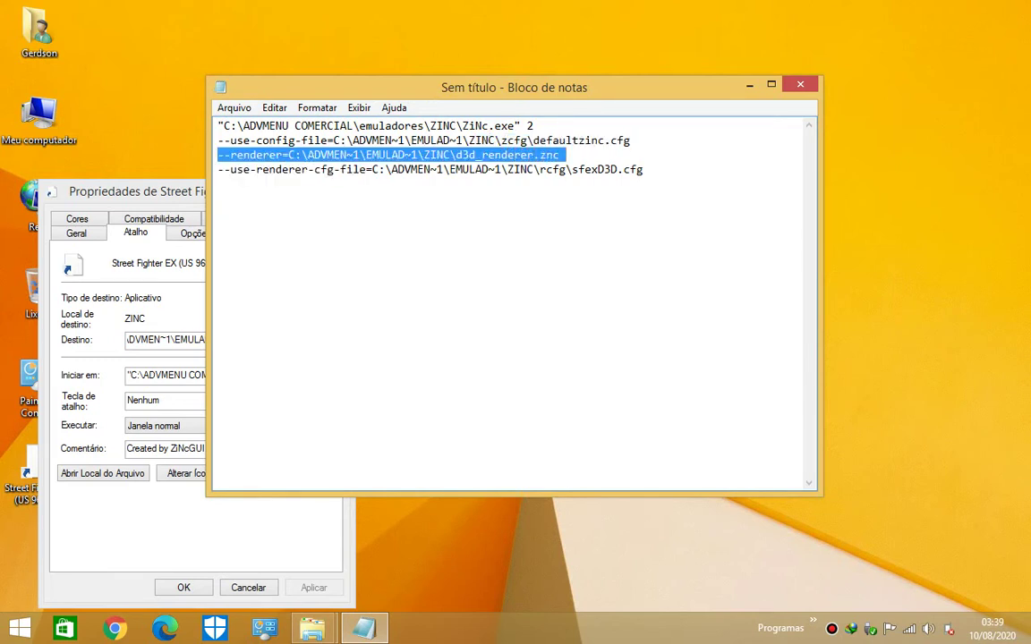
# Examine the --use-renderer-cfg-file line of the pasted command, highlighting it from its start.
pyautogui.click(469, 169)
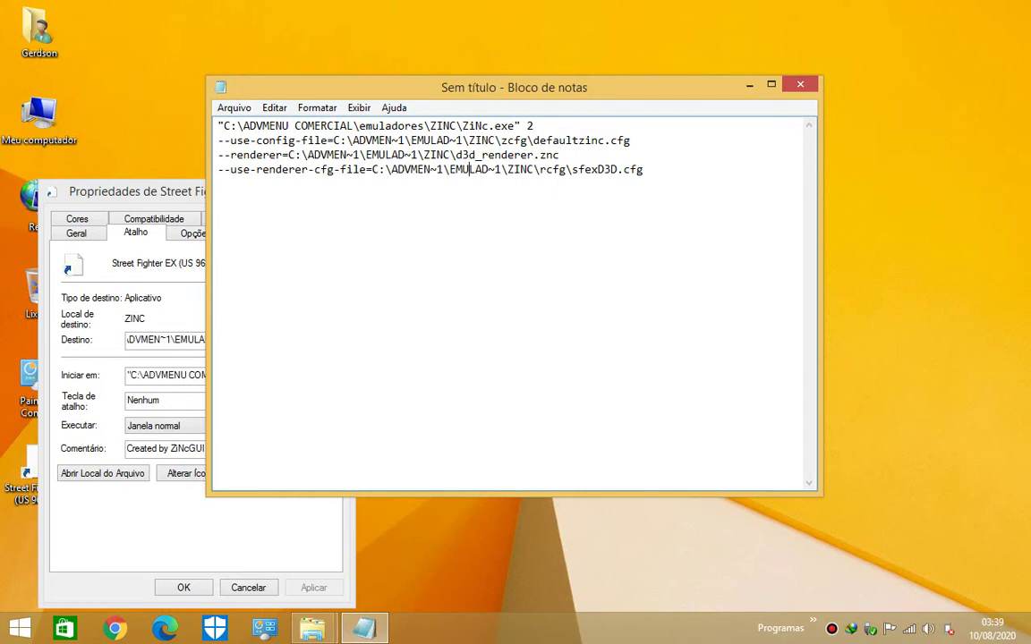
pyautogui.click(219, 169)
pyautogui.hotkey('shift', 'Right')
pyautogui.hotkey('shift', 'Right')
pyautogui.hotkey('shift', 'Right')
pyautogui.hotkey('shift', 'Right')
pyautogui.hotkey('shift', 'Right')
pyautogui.hotkey('shift', 'Right')
pyautogui.hotkey('shift', 'Right')
pyautogui.hotkey('shift', 'Right')
pyautogui.hotkey('shift', 'Right')
pyautogui.hotkey('shift', 'Right')
pyautogui.hotkey('shift', 'Right')
pyautogui.hotkey('shift', 'Right')
pyautogui.hotkey('shift', 'Right')
pyautogui.hotkey('shift', 'Right')
pyautogui.hotkey('shift', 'Right')
pyautogui.hotkey('shift', 'Right')
pyautogui.hotkey('shift', 'Right')
pyautogui.hotkey('shift', 'Right')
pyautogui.hotkey('shift', 'Right')
pyautogui.hotkey('shift', 'Right')
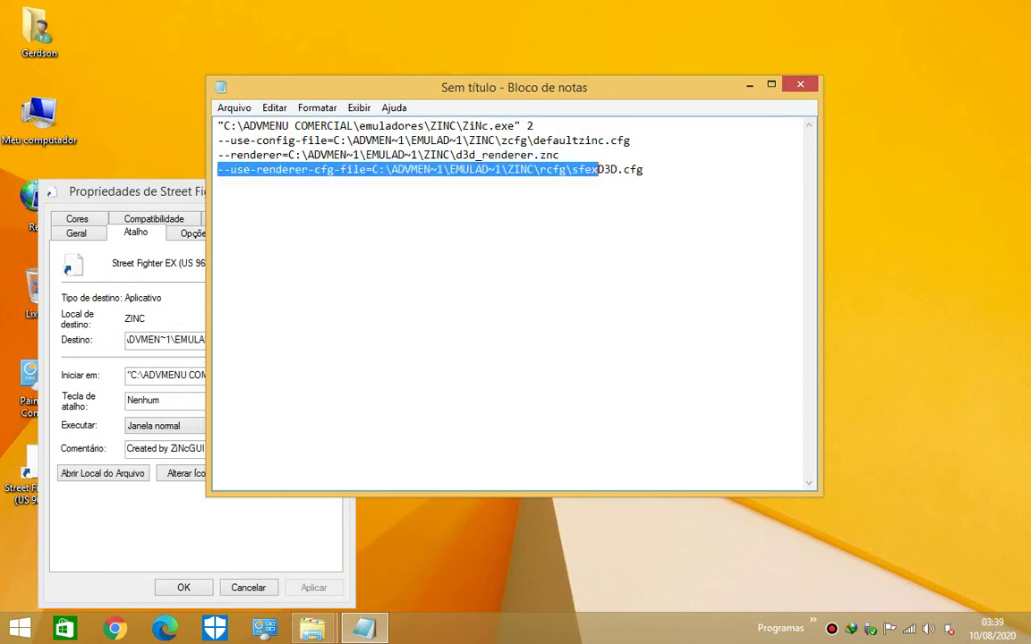
pyautogui.click(629, 169)
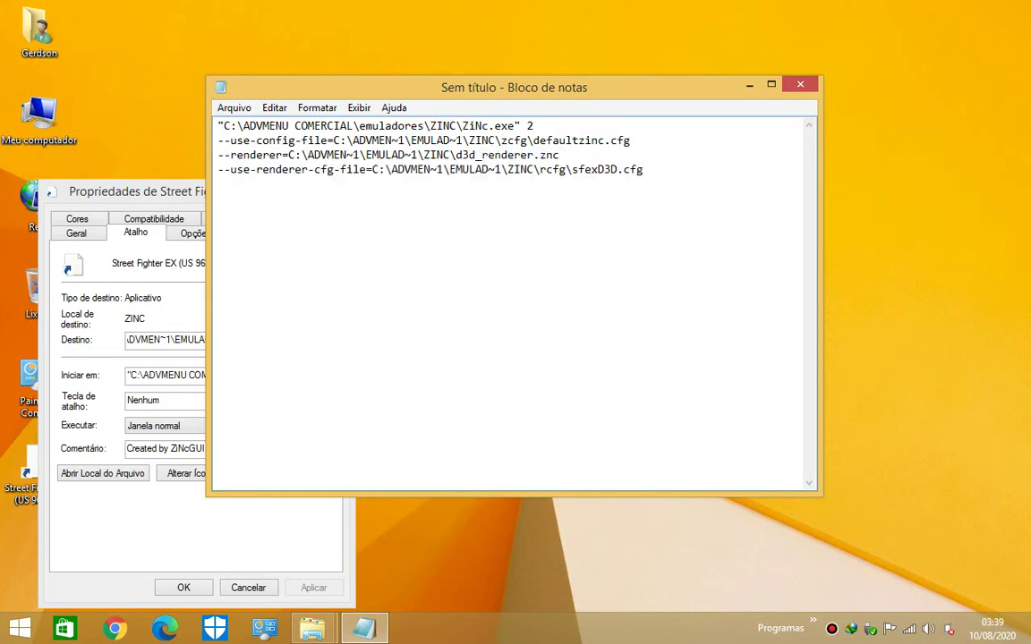
pyautogui.click(643, 169)
# Dismiss the Street Fighter EX shortcut's properties and open a command prompt in the ZINC emulator folder.
pyautogui.hotkey('alt', 'Tab')
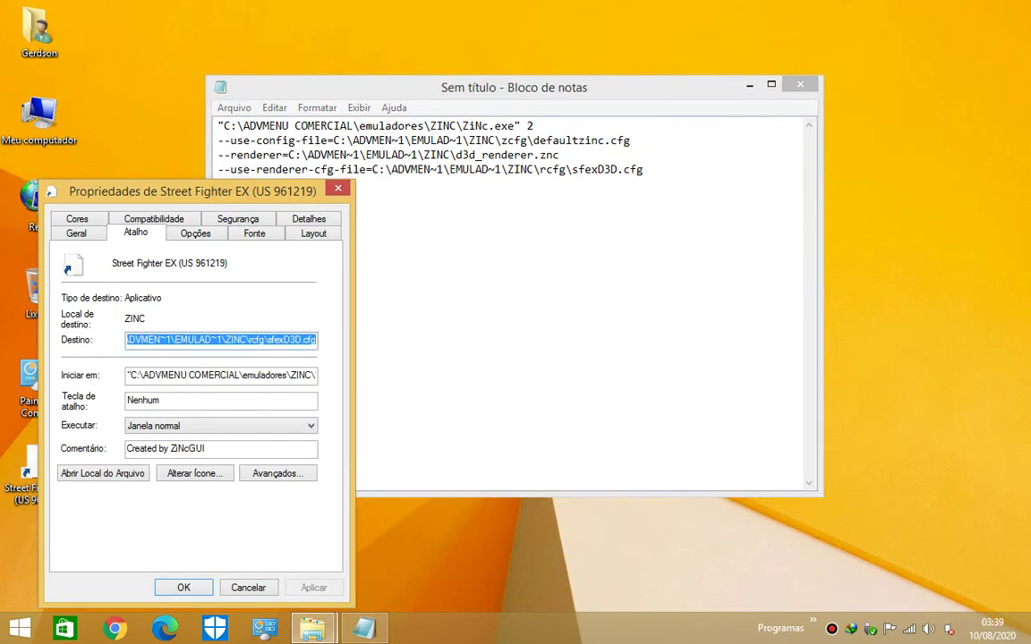
pyautogui.press('Escape')
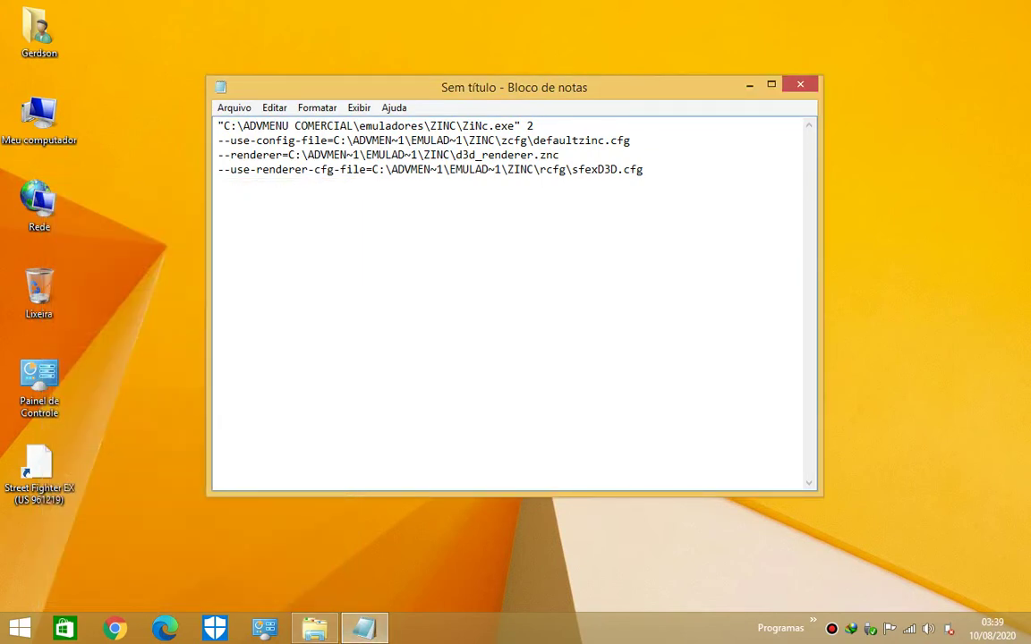
pyautogui.hotkey('alt', 'Tab')
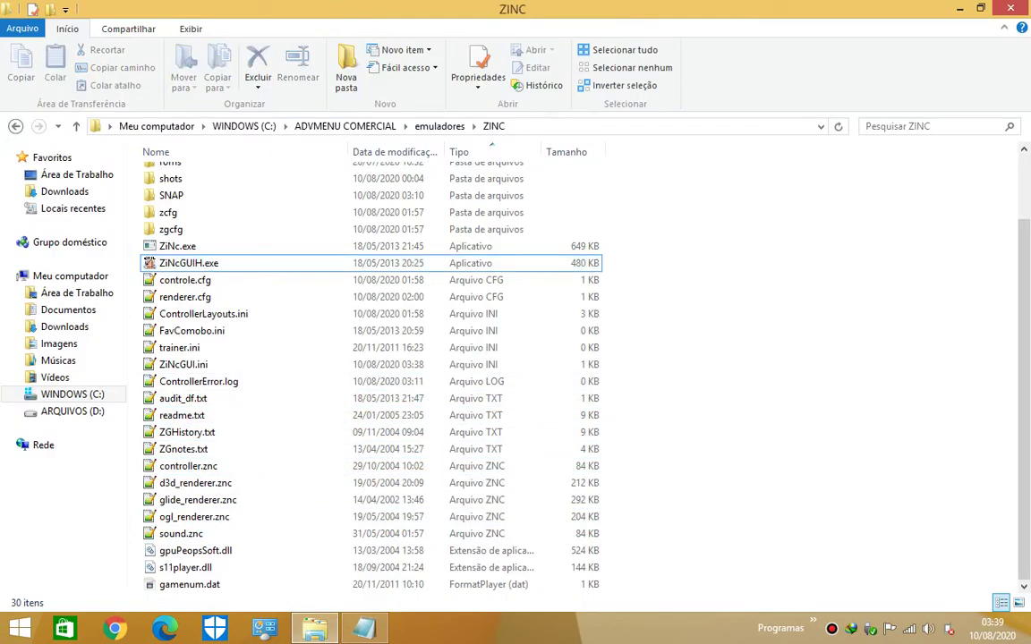
pyautogui.keyDown('shift'); pyautogui.rightClick(721, 252); pyautogui.keyUp('shift')
pyautogui.click(806, 413)
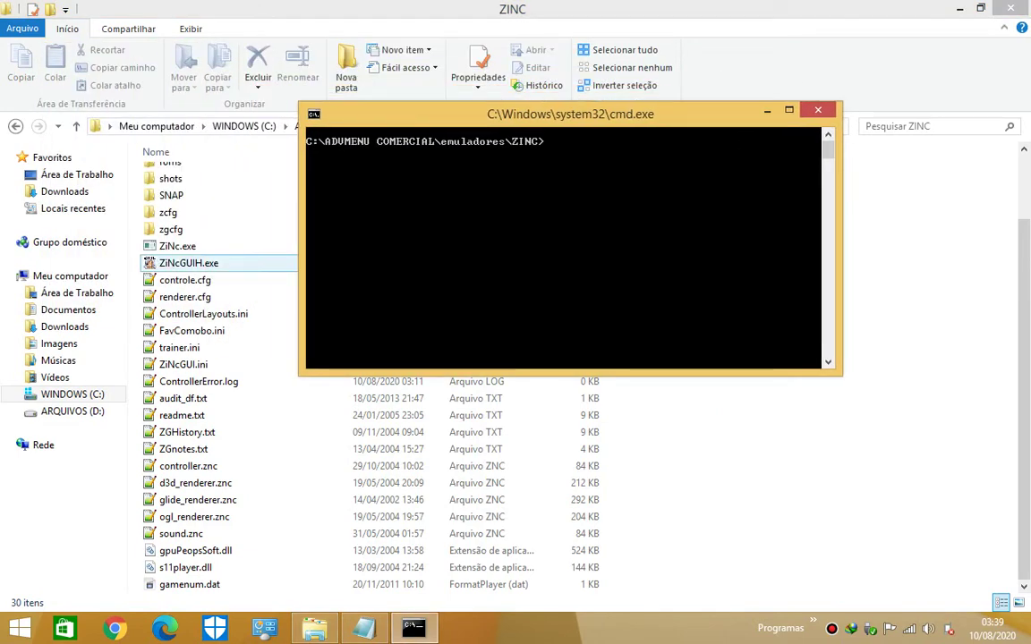
# Copy the file name ZiNc.exe from the ZINC folder and return to the command prompt.
pyautogui.click(177, 246)
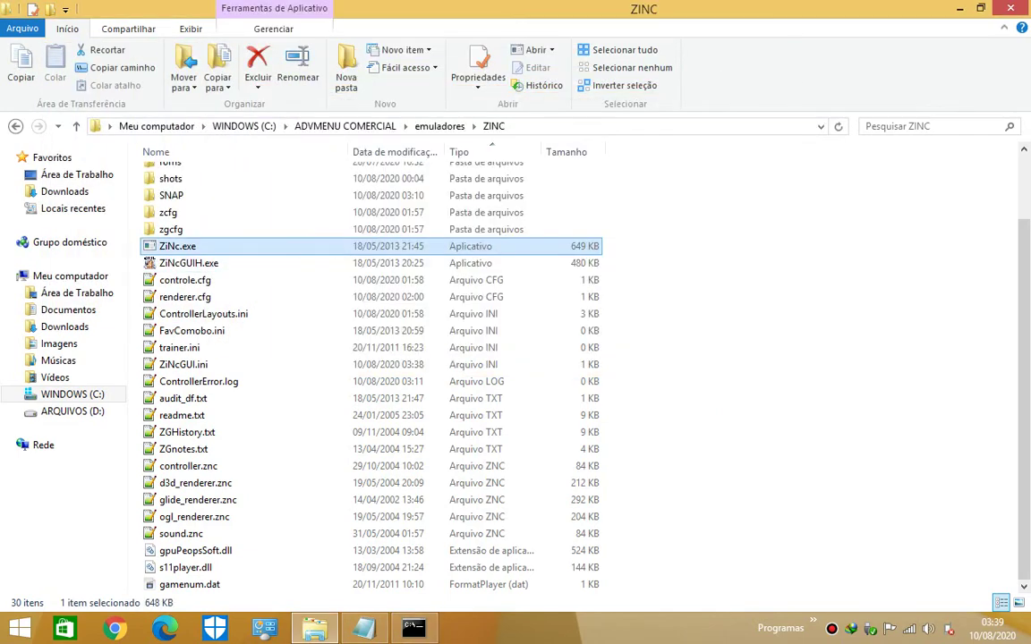
pyautogui.press('F2')
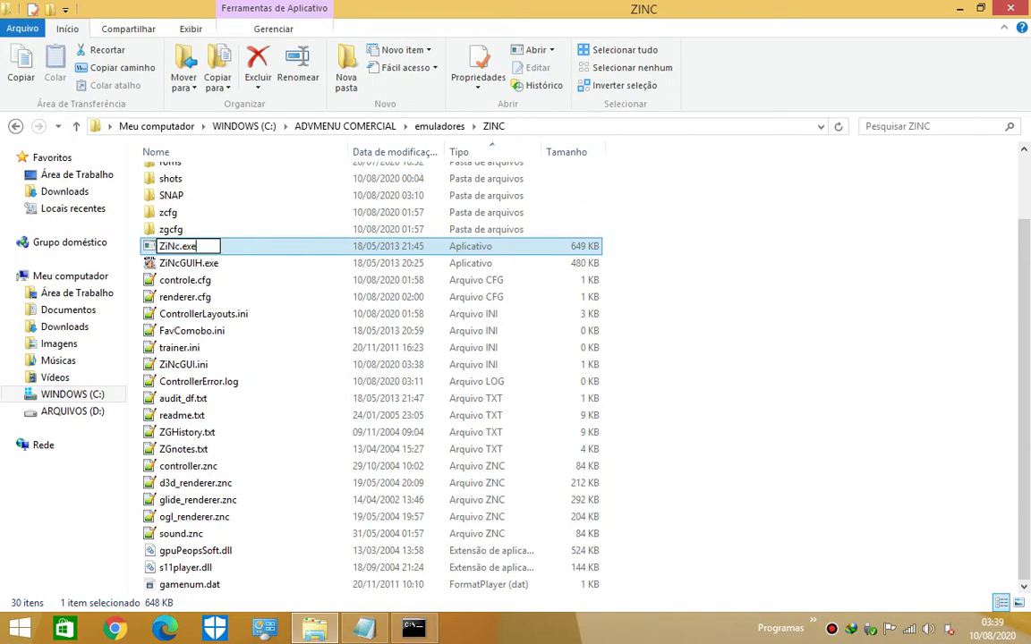
pyautogui.rightClick(198, 247)
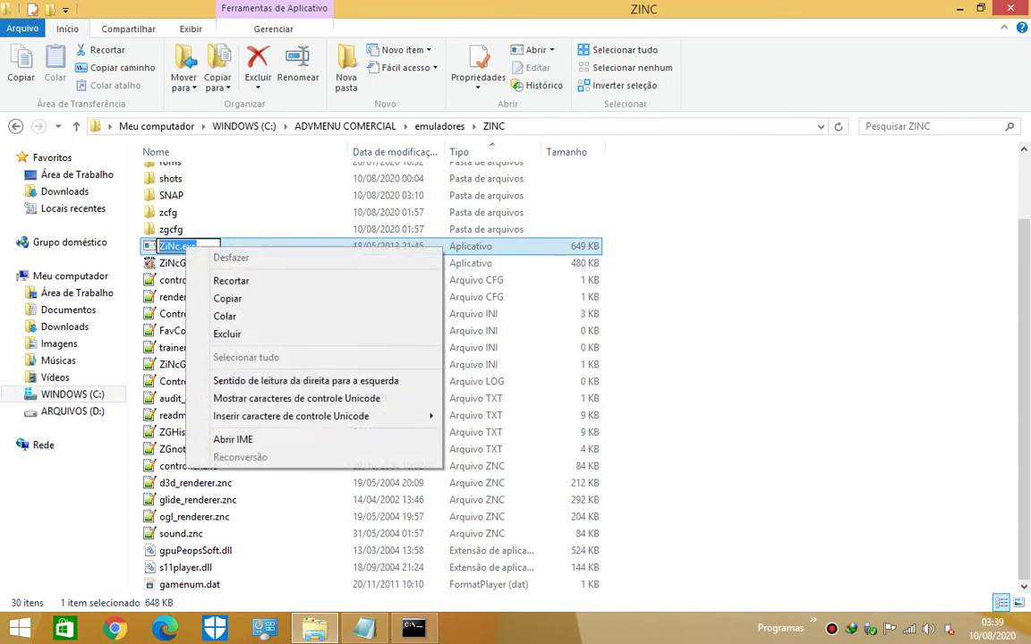
pyautogui.click(234, 296)
pyautogui.click(413, 629)
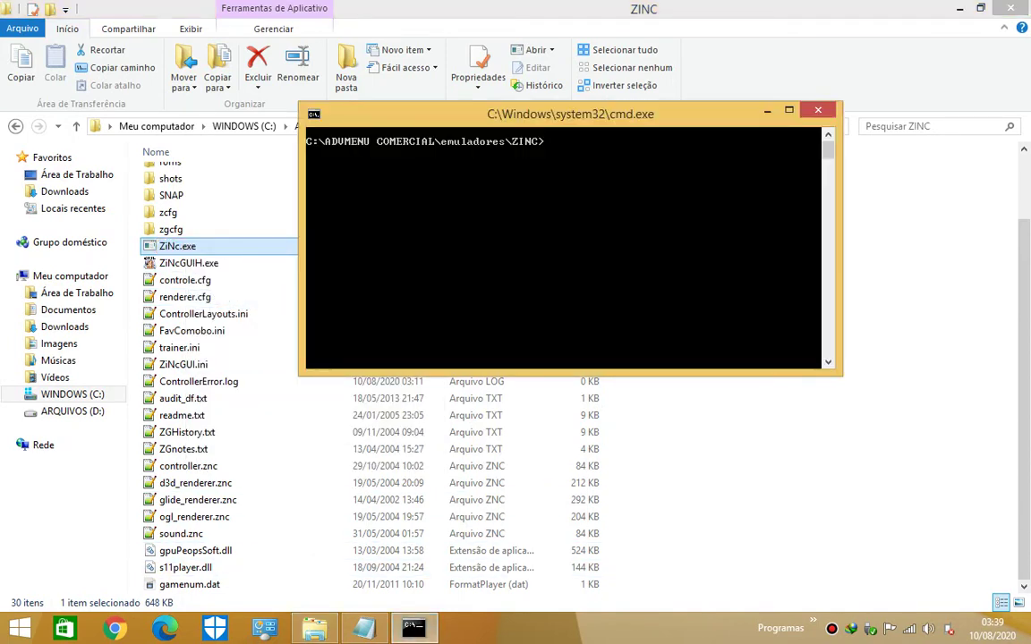
# Paste the copied executable name at the prompt and try running it as ZiNc.exe --HELP.
pyautogui.rightClick(524, 249)
pyautogui.click(562, 291)
pyautogui.write('--HELP')
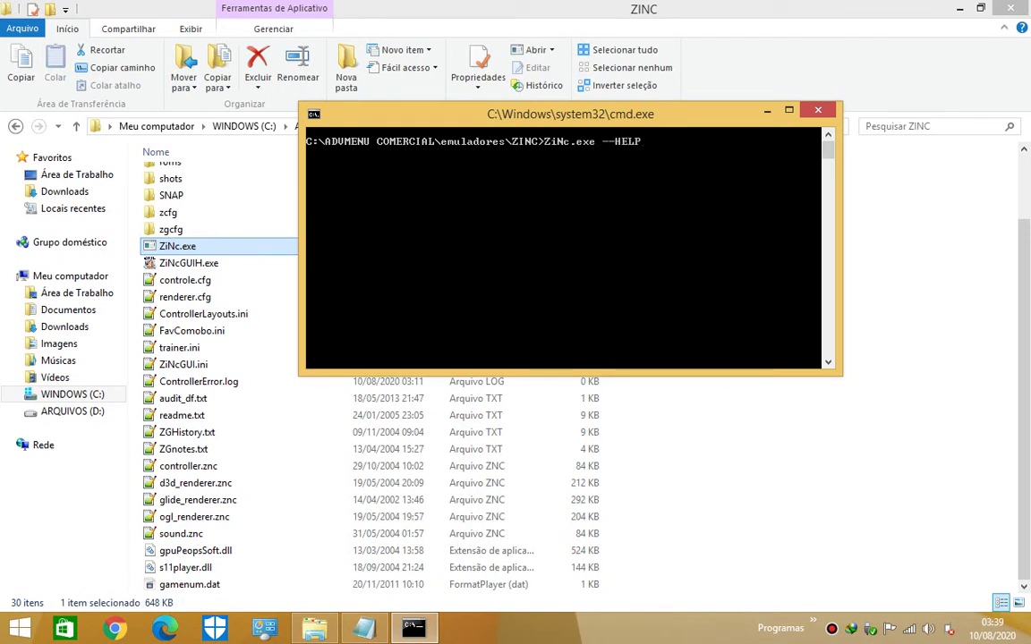
pyautogui.press('Return')
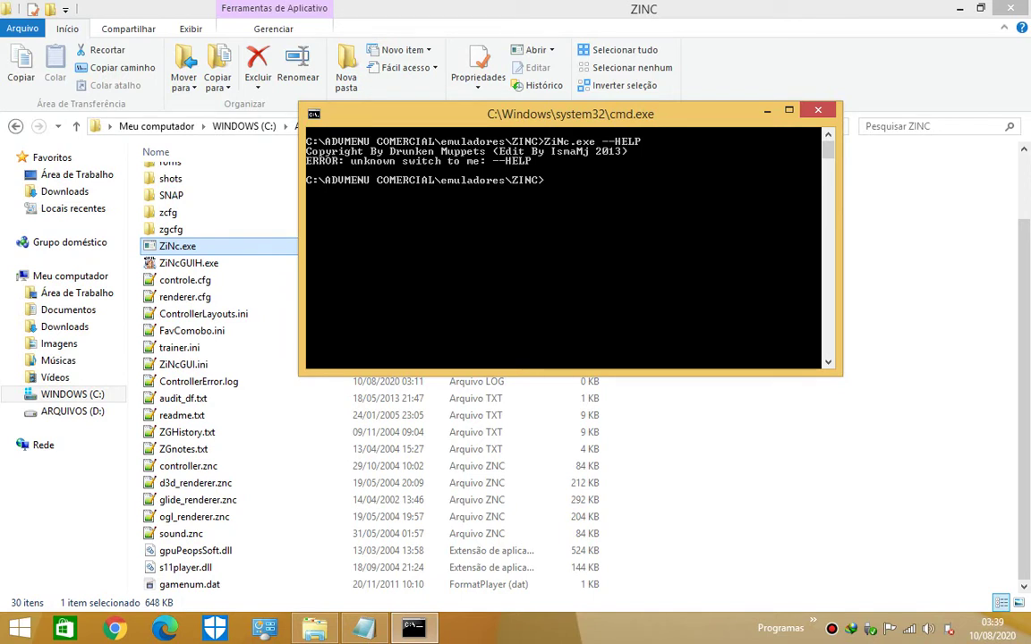
# Recall the last command, change its switch to lowercase and run ZiNc.exe --help.
pyautogui.press('Up')
pyautogui.press('BackSpace')
pyautogui.press('BackSpace')
pyautogui.press('BackSpace')
pyautogui.press('BackSpace')
pyautogui.write('help')
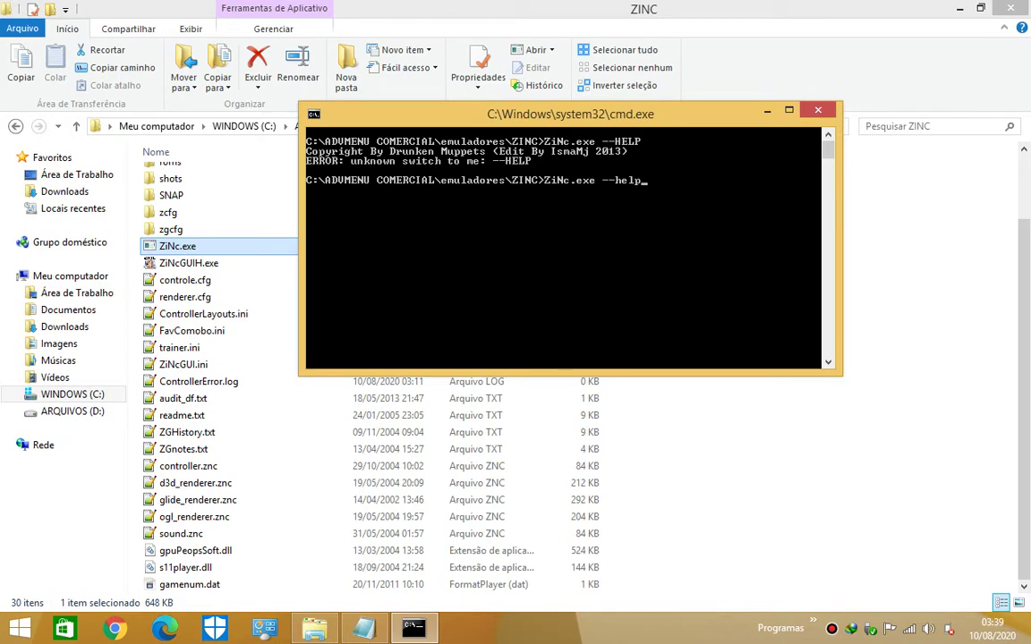
pyautogui.press('Return')
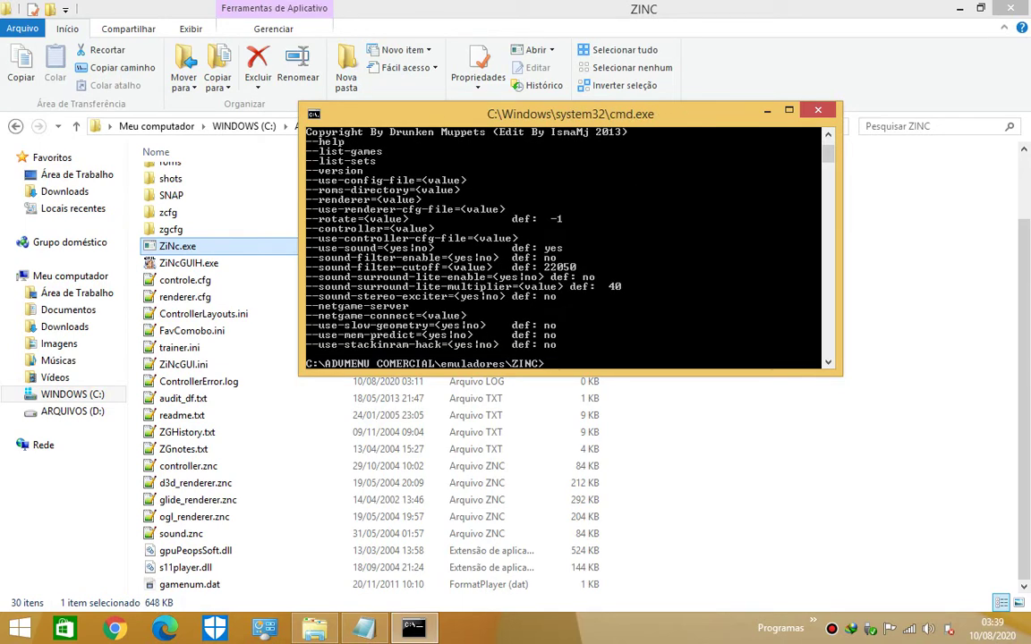
# Select all of the command prompt's output and copy it.
pyautogui.scroll(1, 563, 246)
pyautogui.rightClick(544, 114)
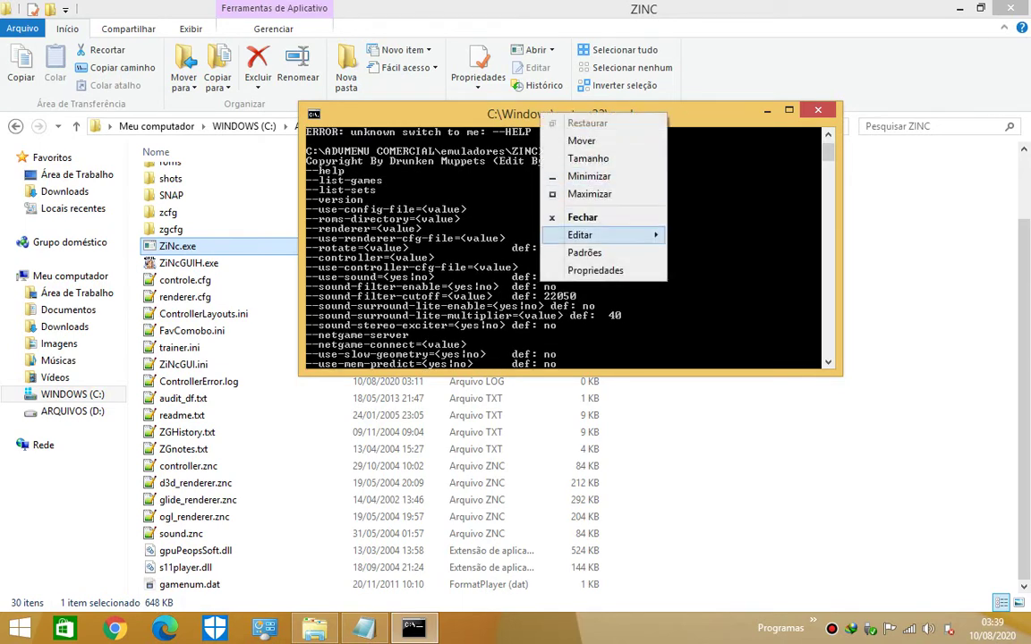
pyautogui.moveTo(580, 235)
pyautogui.click(723, 288)
pyautogui.rightClick(571, 115)
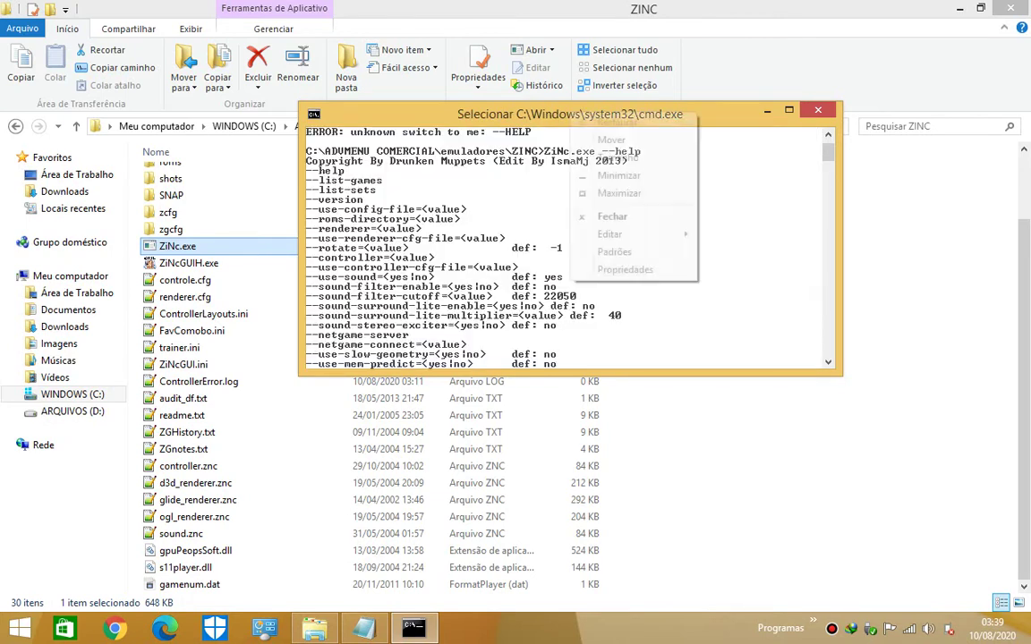
pyautogui.moveTo(627, 235)
pyautogui.click(735, 251)
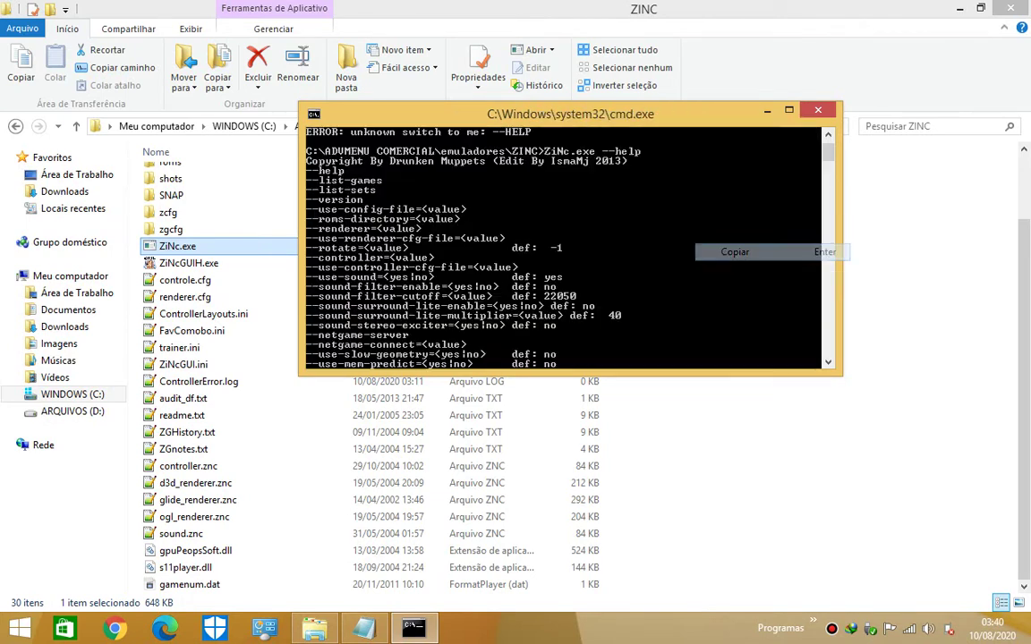
# Paste the copied console output below the three arguments in the Bloco de Notas document.
pyautogui.click(363, 630)
pyautogui.rightClick(315, 316)
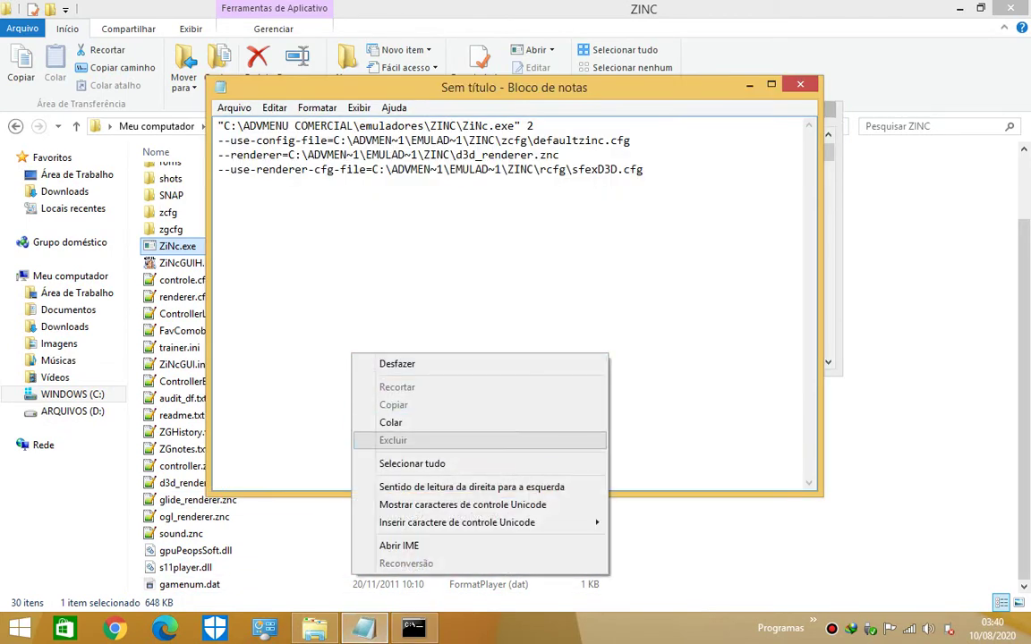
pyautogui.click(358, 395)
# Examine the ZiNc switches in the pasted help list, going line by line through the config-file, renderer and controller options.
pyautogui.scroll(4, 376, 395)
pyautogui.scroll(-2, 515, 304)
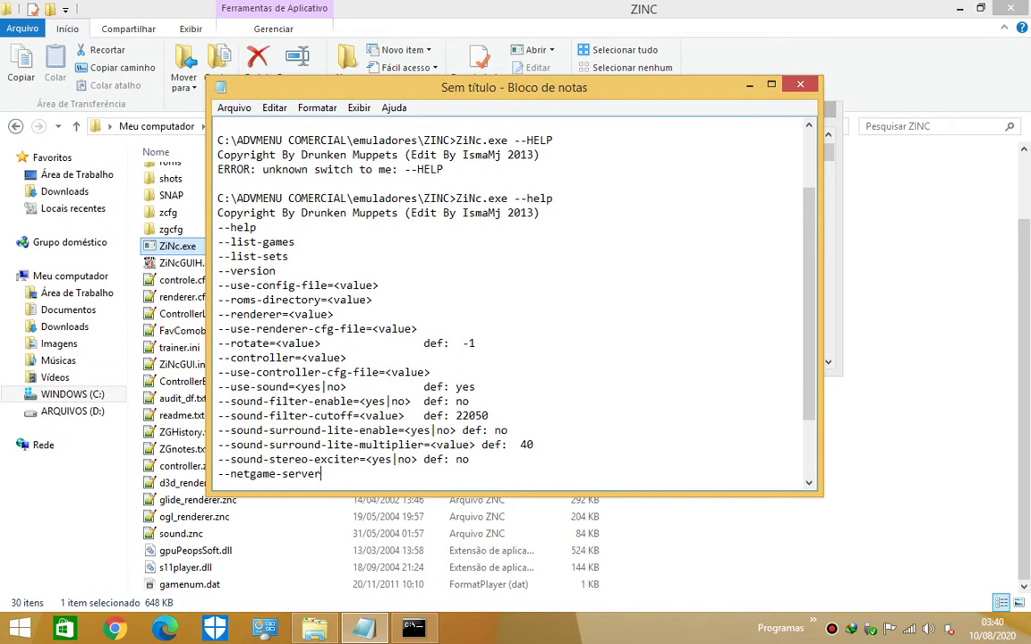
pyautogui.scroll(1, 515, 305)
pyautogui.scroll(-2, 515, 304)
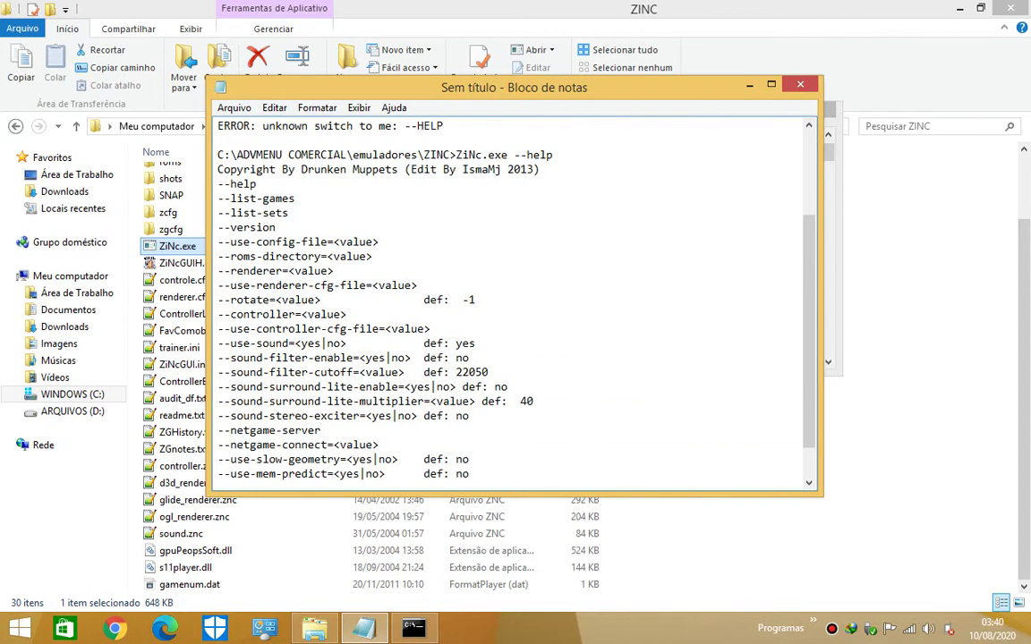
pyautogui.click(256, 213)
pyautogui.click(257, 242)
pyautogui.click(263, 256)
pyautogui.click(270, 270)
pyautogui.click(263, 285)
pyautogui.scroll(3, 260, 445)
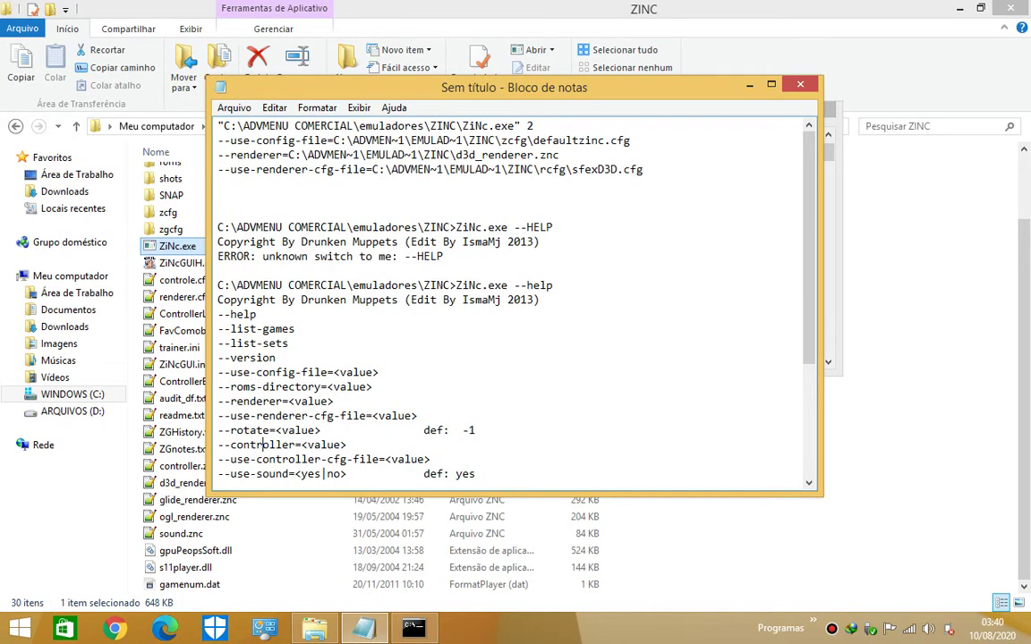
# Review the --use-config-file, --renderer and --use-renderer-cfg-file arguments of the launch command against the help list, highlighting each one.
pyautogui.moveTo(230, 140); pyautogui.dragTo(359, 140)
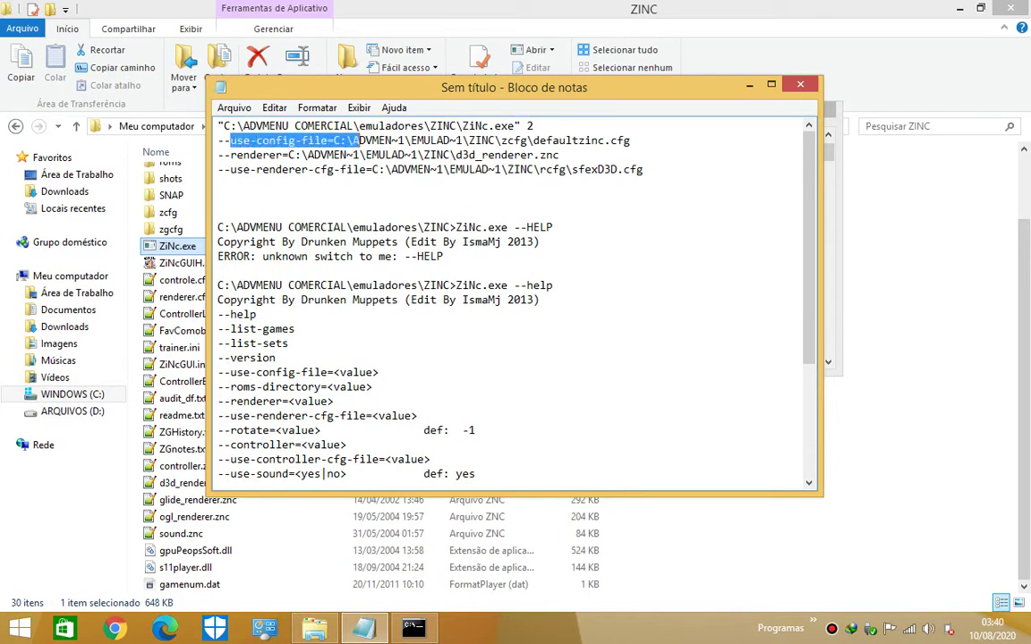
pyautogui.moveTo(224, 155); pyautogui.dragTo(307, 155)
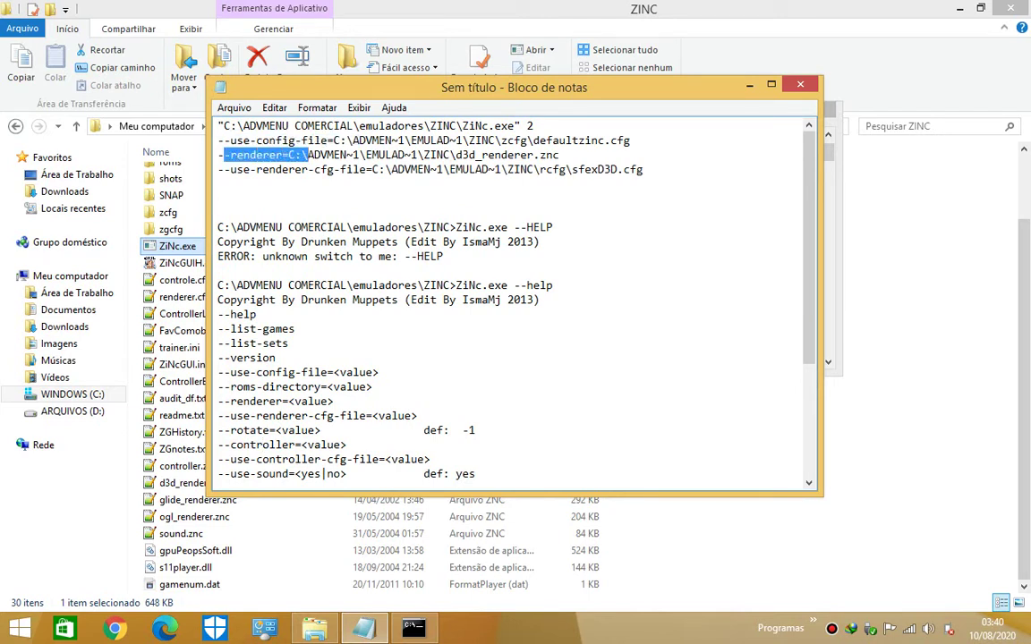
pyautogui.moveTo(224, 169); pyautogui.dragTo(336, 170)
pyautogui.click(217, 198)
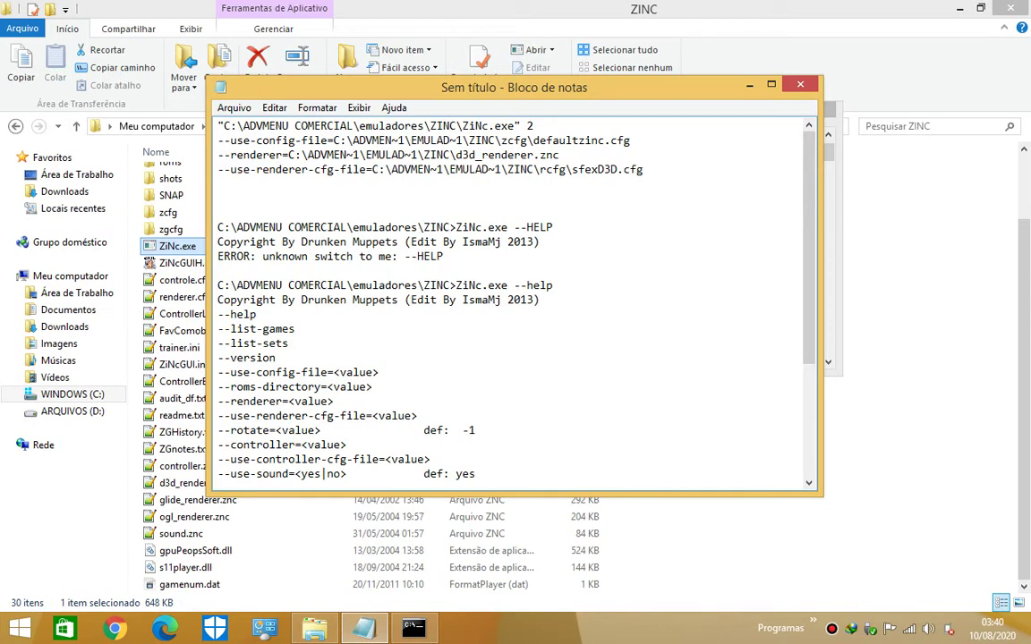
pyautogui.moveTo(482, 155); pyautogui.dragTo(481, 183)
pyautogui.click(540, 241)
# Match the d3d_renderer.znc name in the --renderer argument with the corresponding file in the ZINC folder.
pyautogui.click(184, 381)
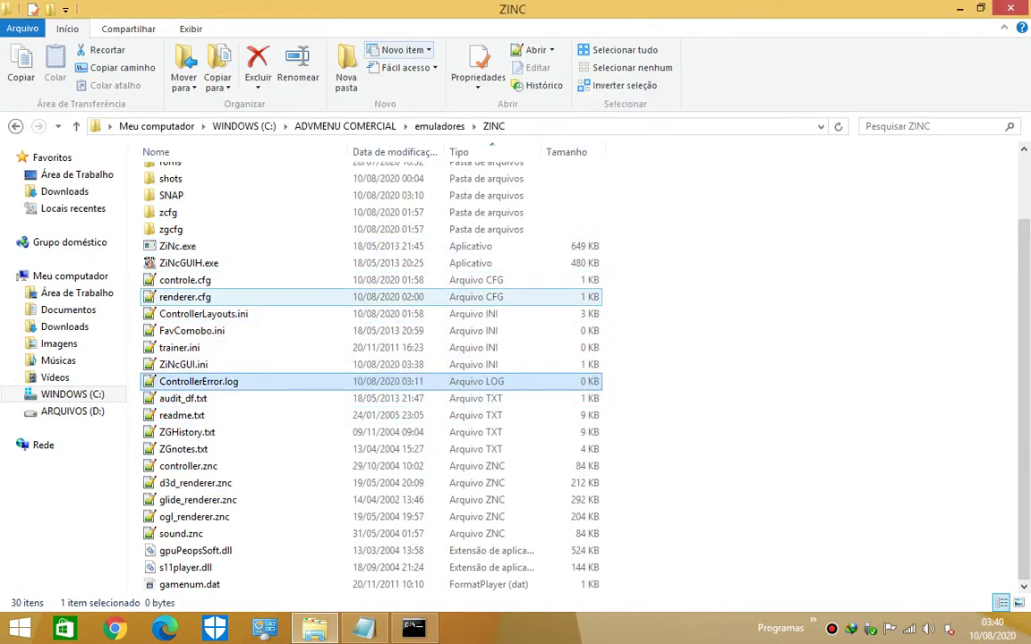
pyautogui.click(184, 297)
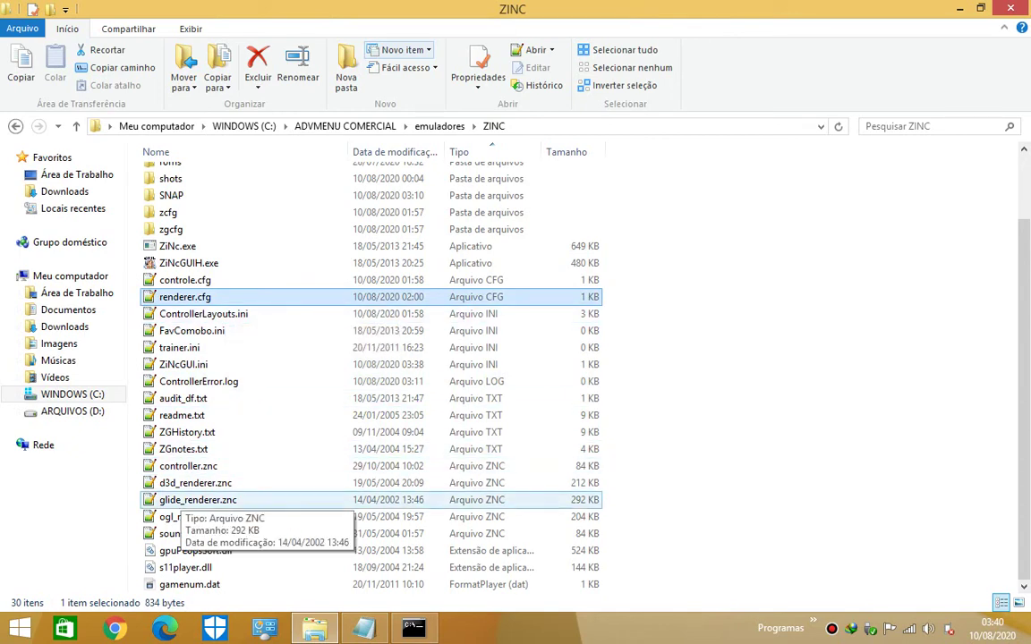
pyautogui.click(179, 482)
pyautogui.click(364, 628)
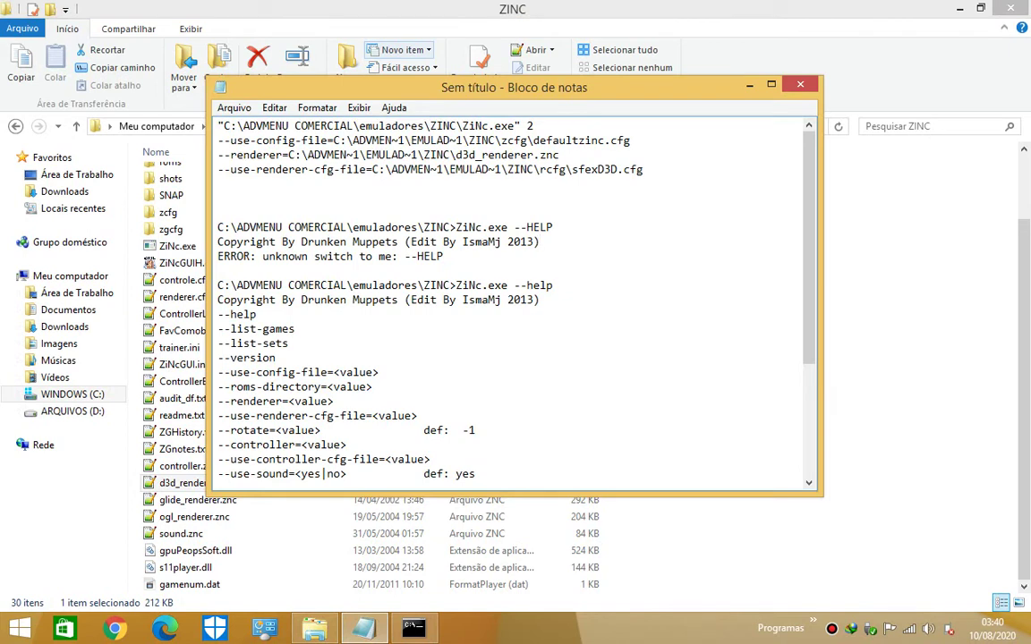
pyautogui.click(487, 155)
pyautogui.click(456, 155)
pyautogui.moveTo(456, 155); pyautogui.dragTo(559, 155)
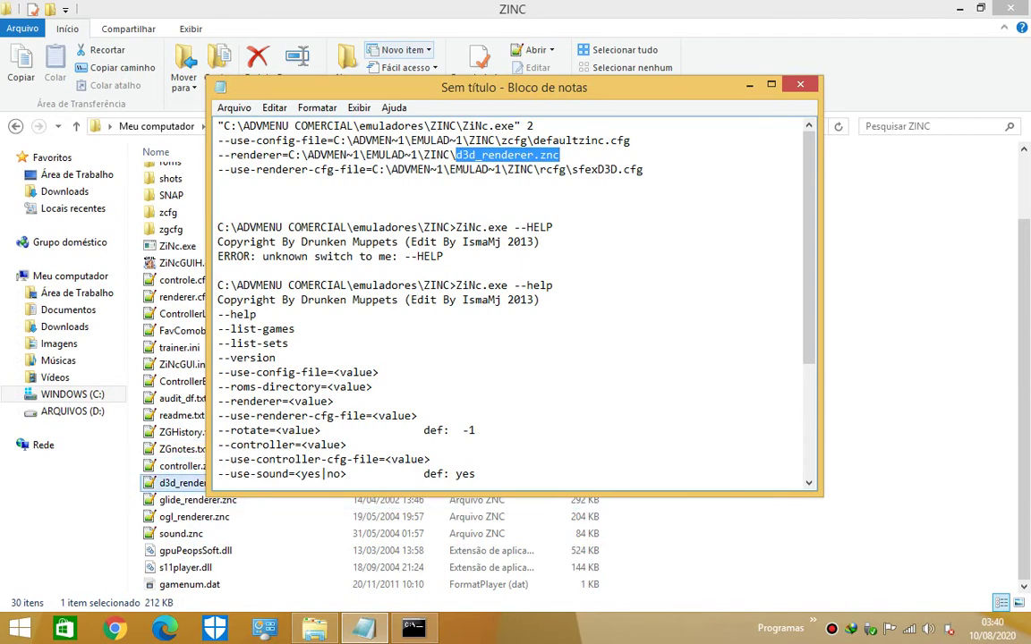
pyautogui.click(179, 483)
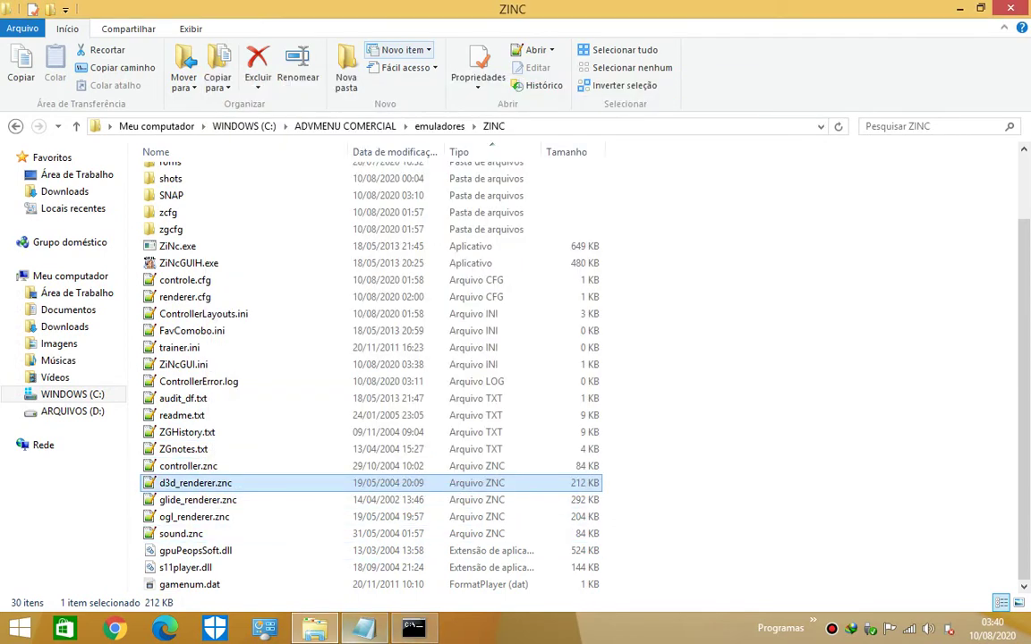
# Examine the defaultzinc.cfg reference in the --use-config-file argument, check the ZINC folder, and review the remaining switches in the help list.
pyautogui.hotkey('alt', 'Tab')
pyautogui.click(535, 140)
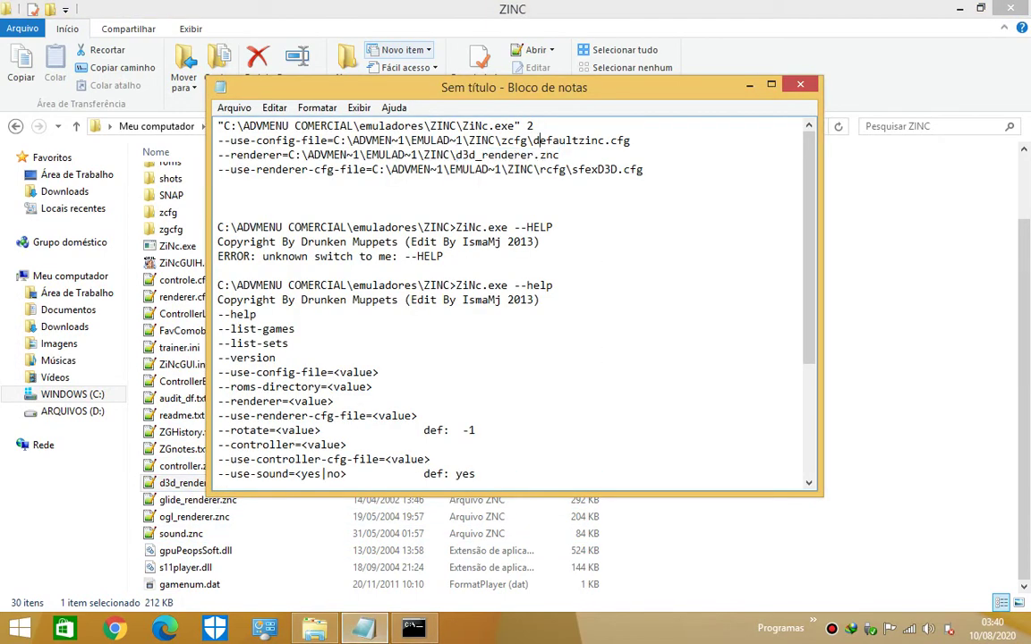
pyautogui.moveTo(635, 141); pyautogui.dragTo(552, 140)
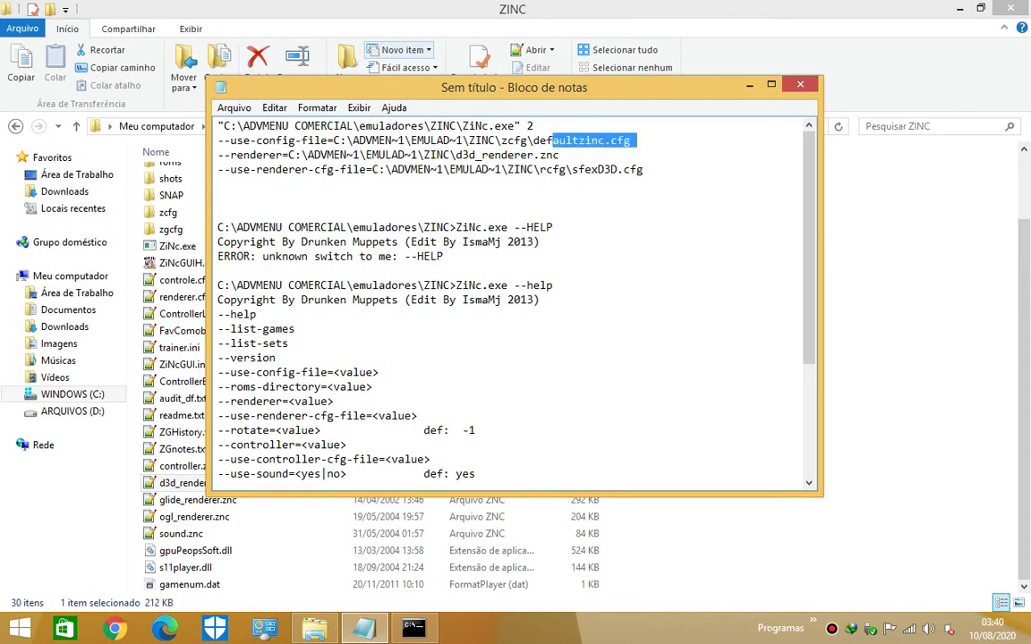
pyautogui.click(188, 313)
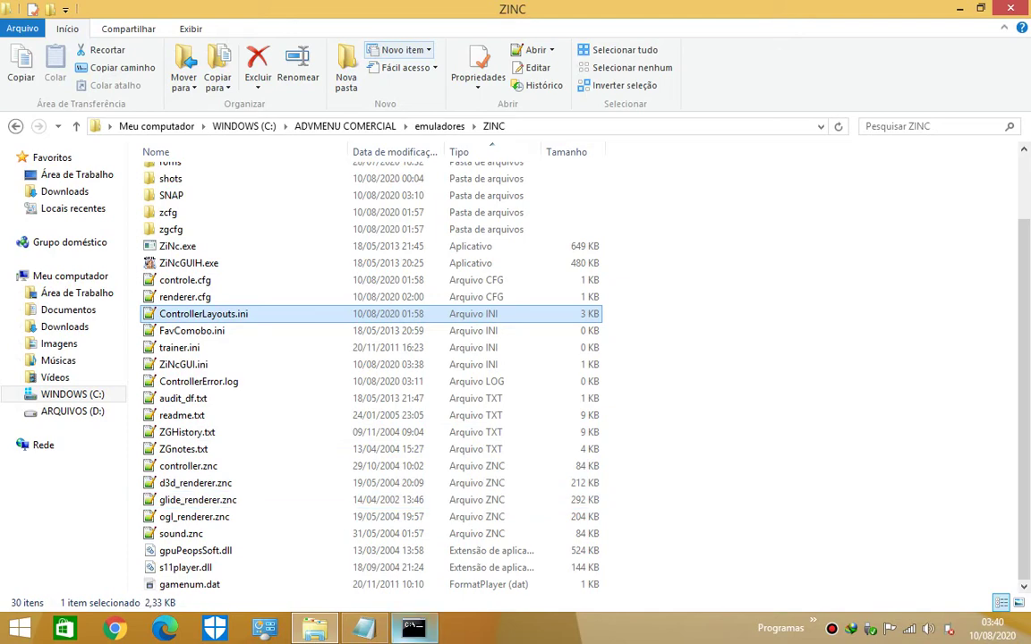
pyautogui.hotkey('alt', 'Tab')
pyautogui.click(243, 141)
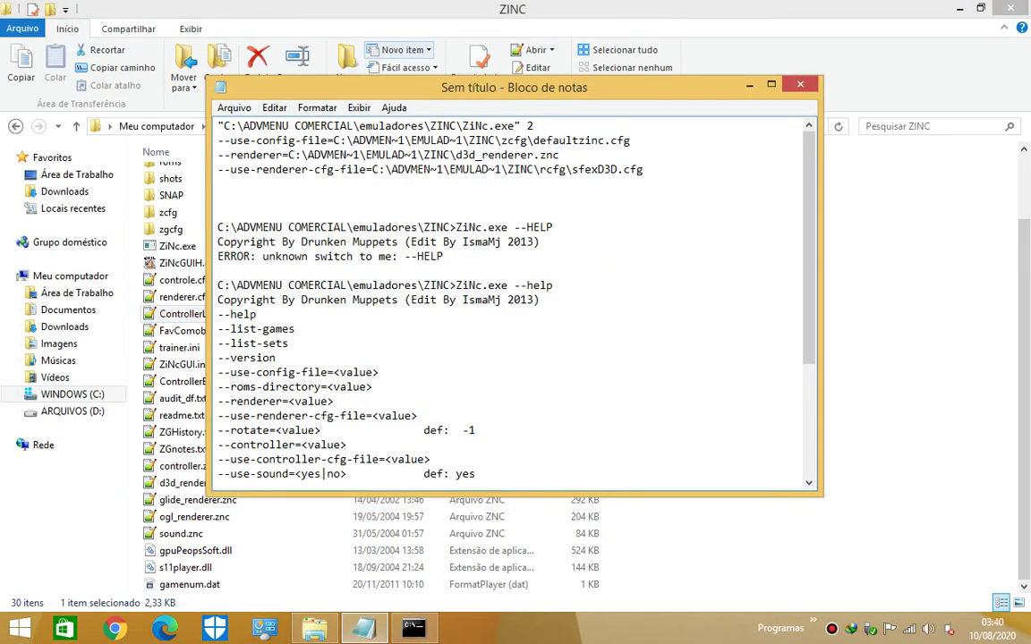
pyautogui.click(249, 155)
pyautogui.scroll(-4, 511, 304)
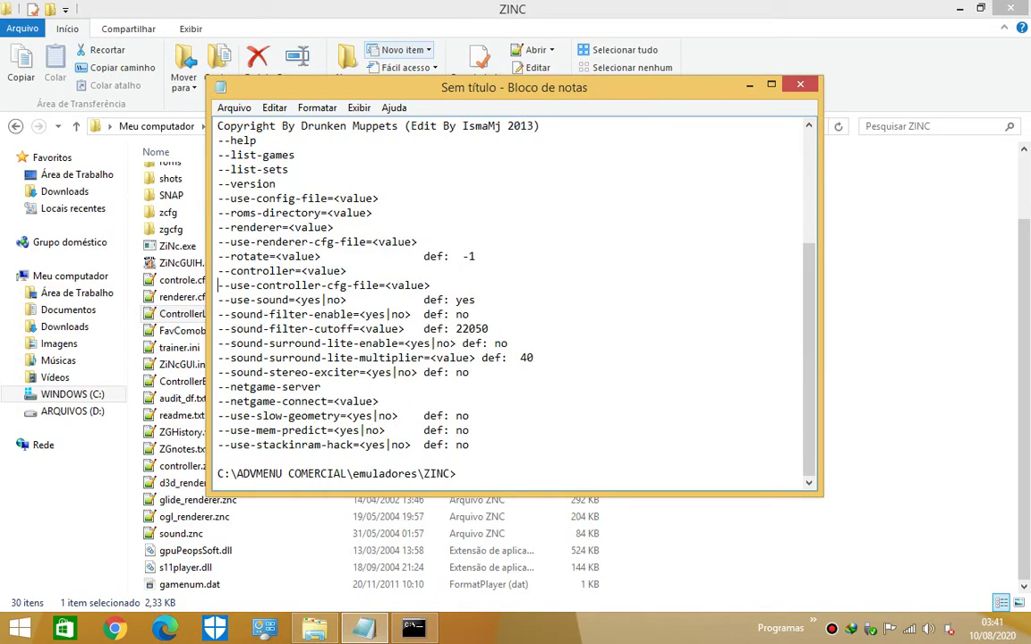
# Match the --use-controller-cfg-file switch in the help list with the controle.cfg file in the ZINC folder.
pyautogui.moveTo(219, 286); pyautogui.dragTo(385, 286)
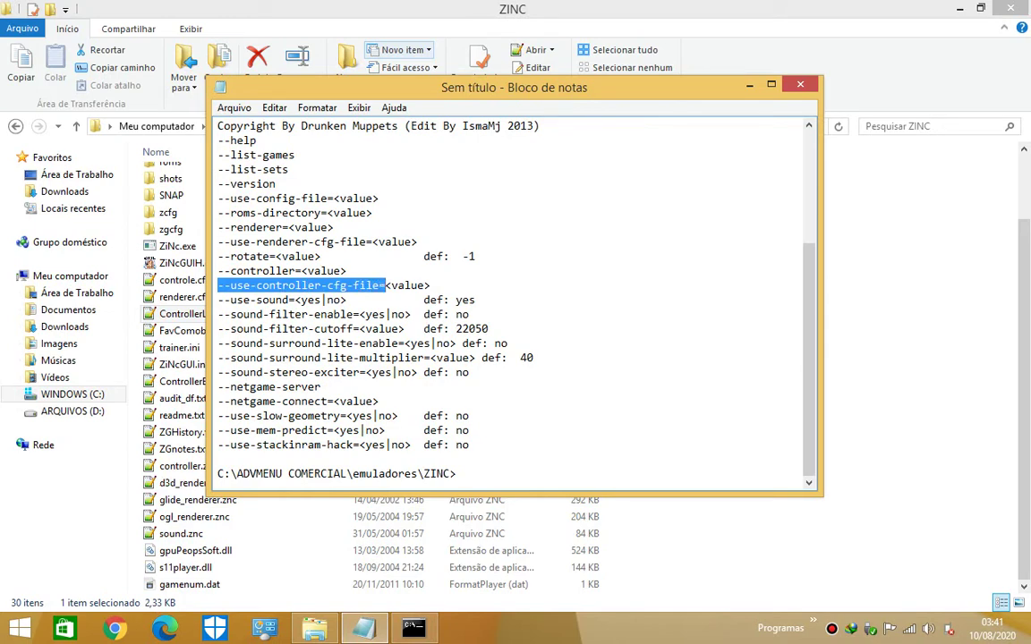
pyautogui.click(179, 281)
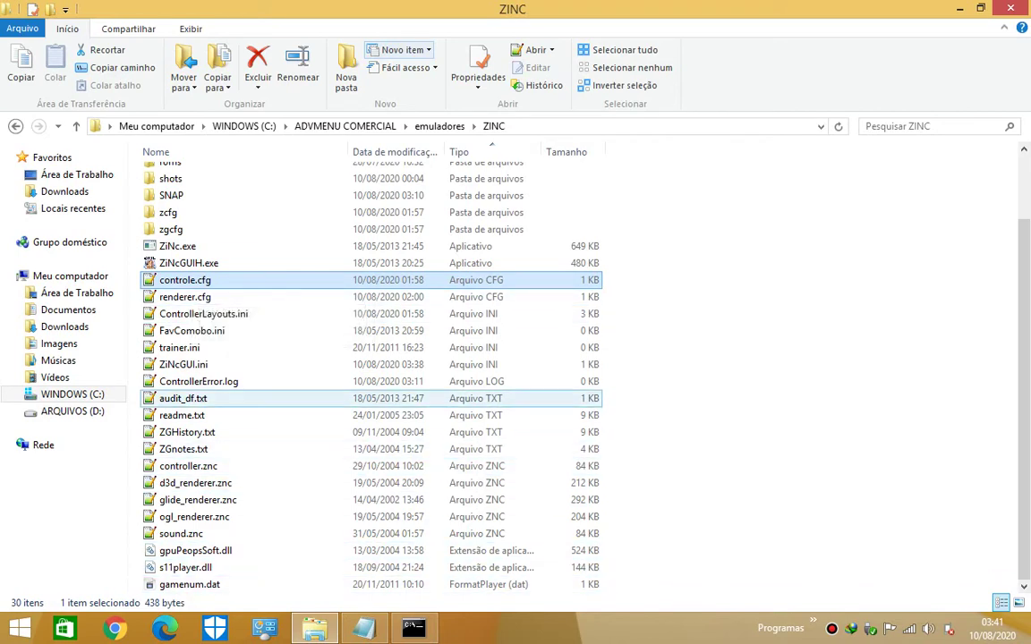
pyautogui.click(364, 629)
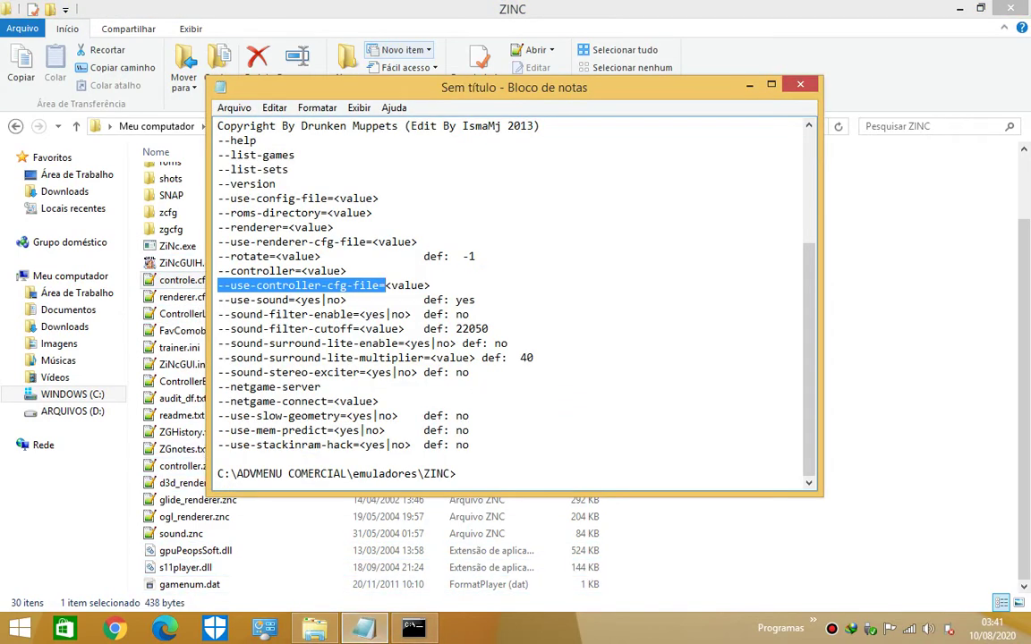
pyautogui.click(363, 629)
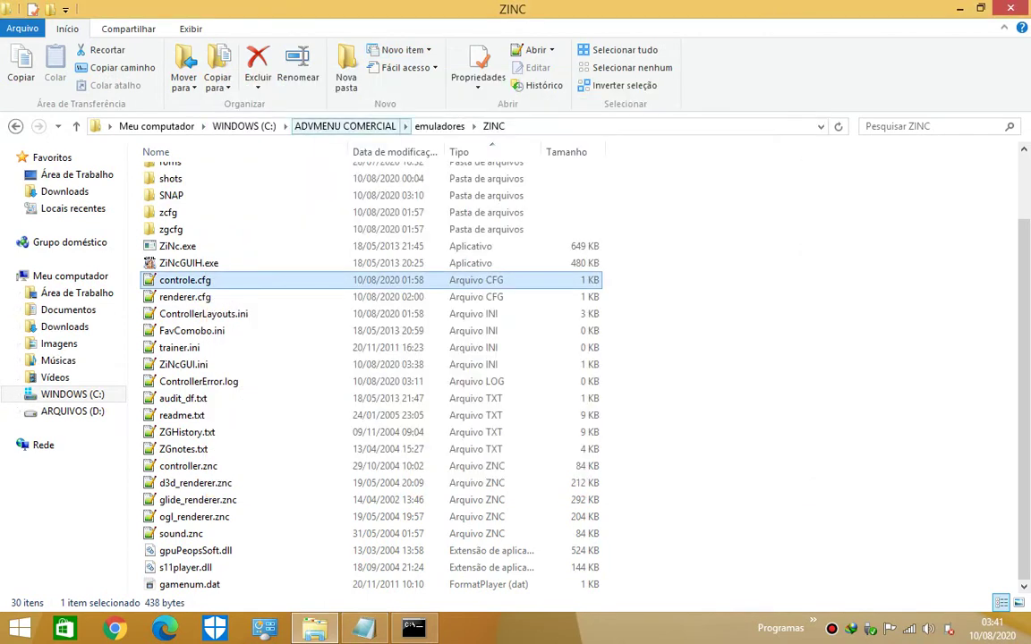
# Open ZINC.ini from the ini folder of ADVMENU COMERCIAL for viewing.
pyautogui.click(345, 126)
pyautogui.doubleClick(164, 209)
pyautogui.scroll(-5, 358, 330)
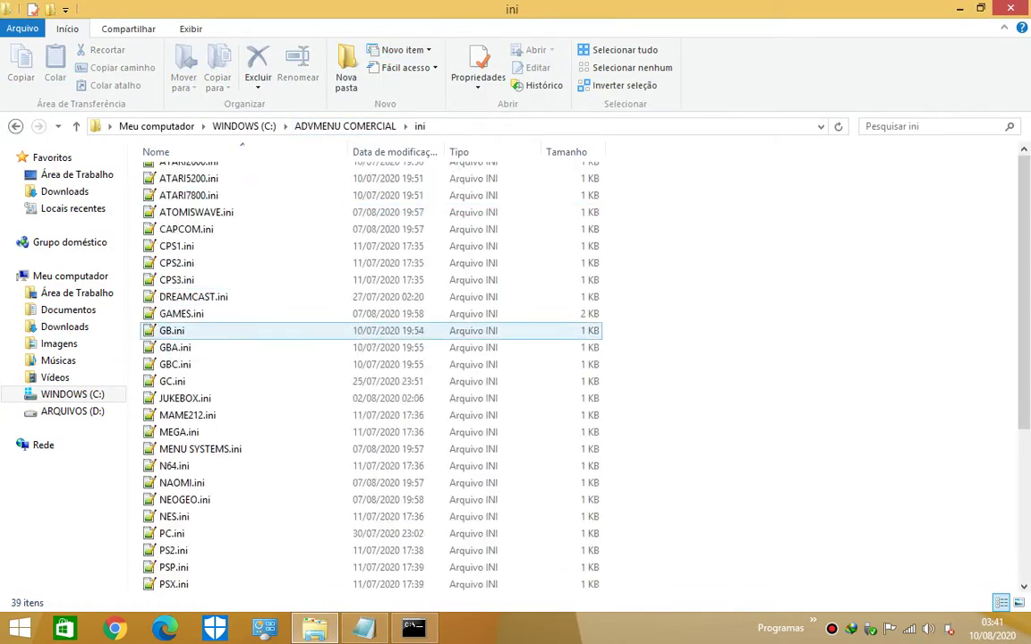
pyautogui.doubleClick(176, 585)
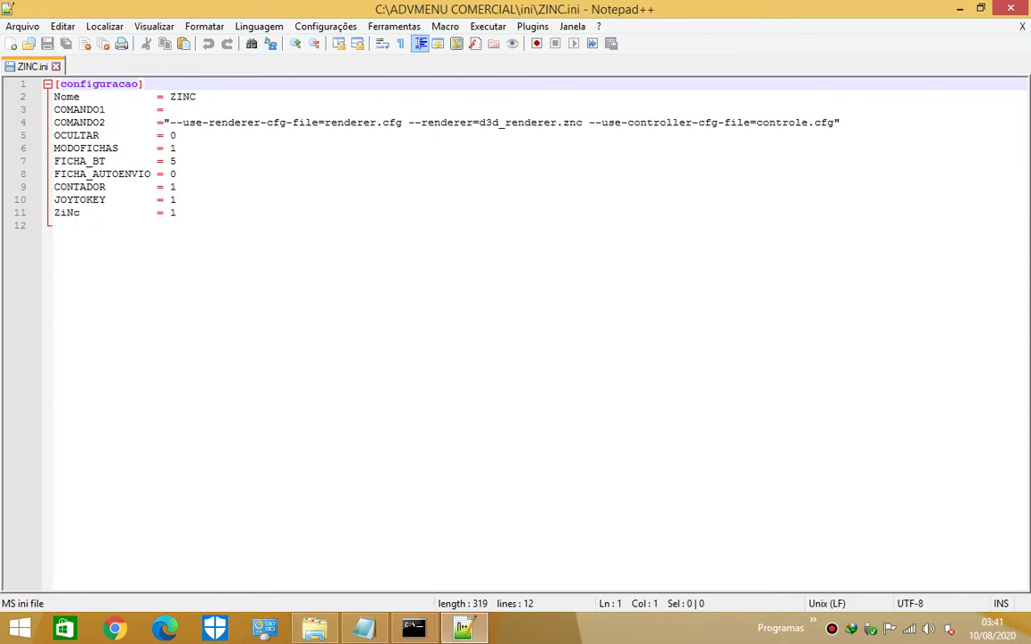
# Review the COMANDO2 line of ZINC.ini, highlighting its renderer config, renderer and controller config arguments, and close the file.
pyautogui.moveTo(163, 122); pyautogui.dragTo(840, 123)
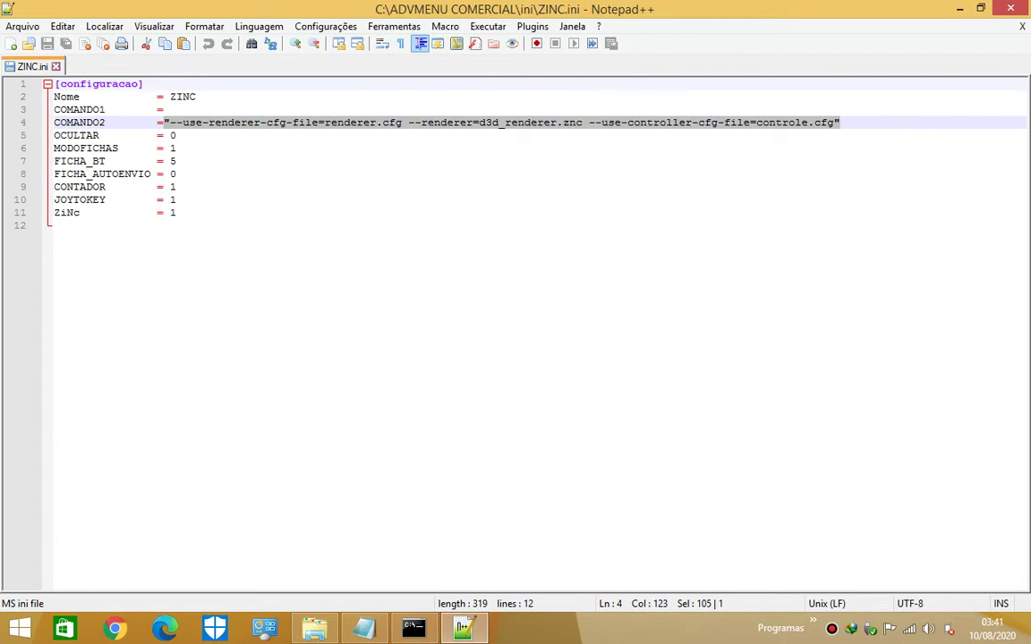
pyautogui.click(54, 226)
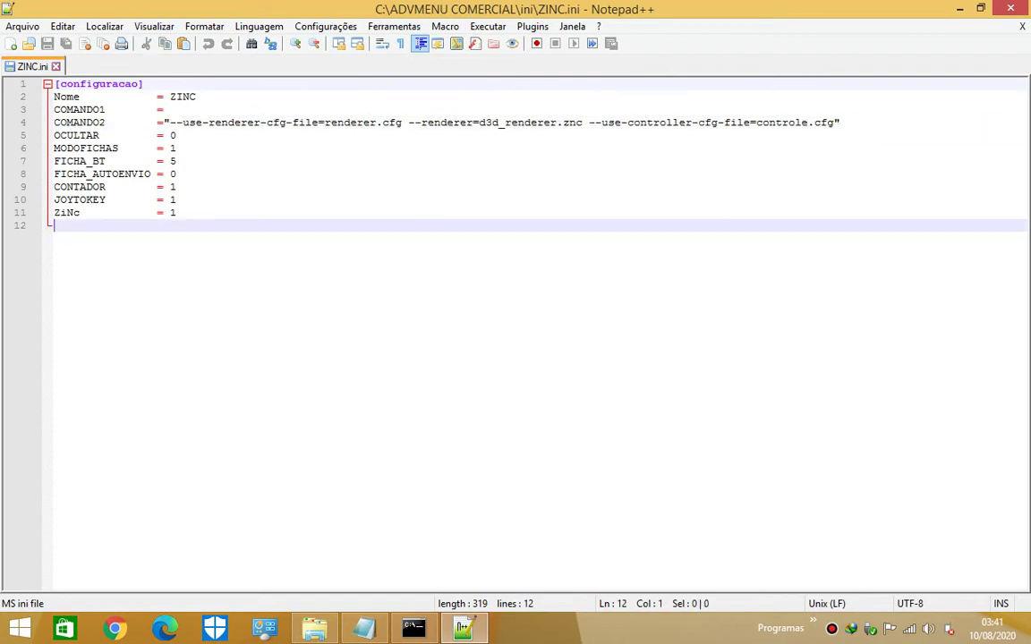
pyautogui.moveTo(170, 122); pyautogui.dragTo(408, 122)
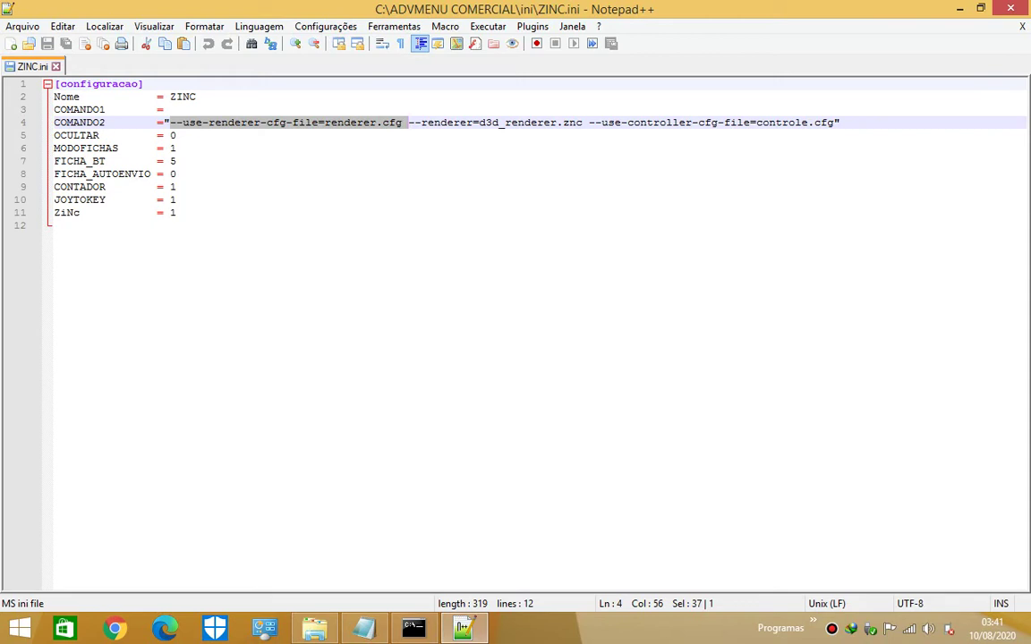
pyautogui.moveTo(409, 122); pyautogui.dragTo(834, 122)
pyautogui.click(177, 161)
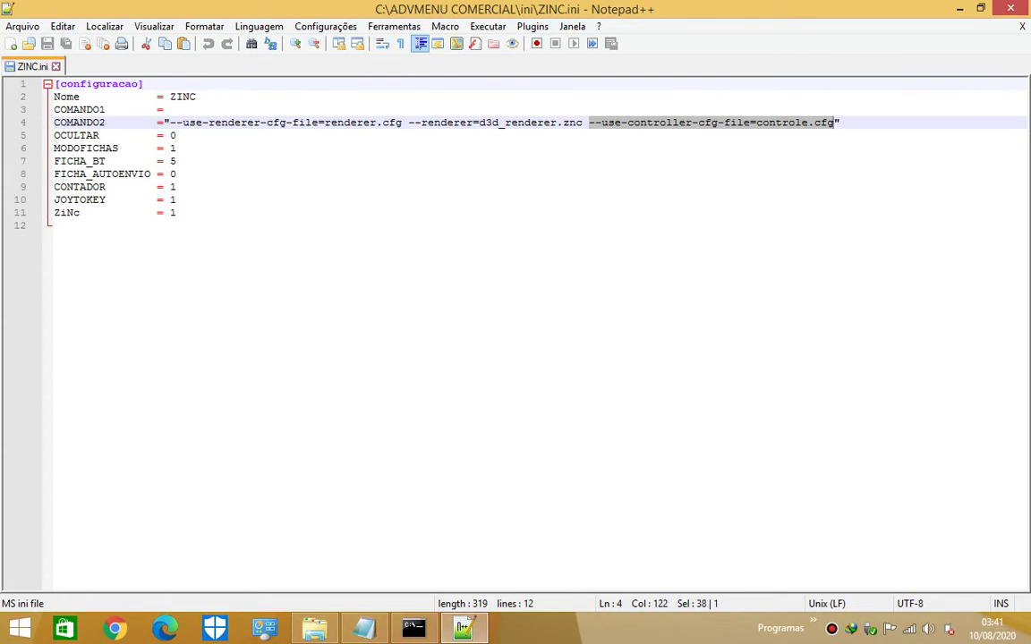
pyautogui.moveTo(169, 122); pyautogui.dragTo(840, 122)
pyautogui.click(177, 162)
pyautogui.click(176, 161)
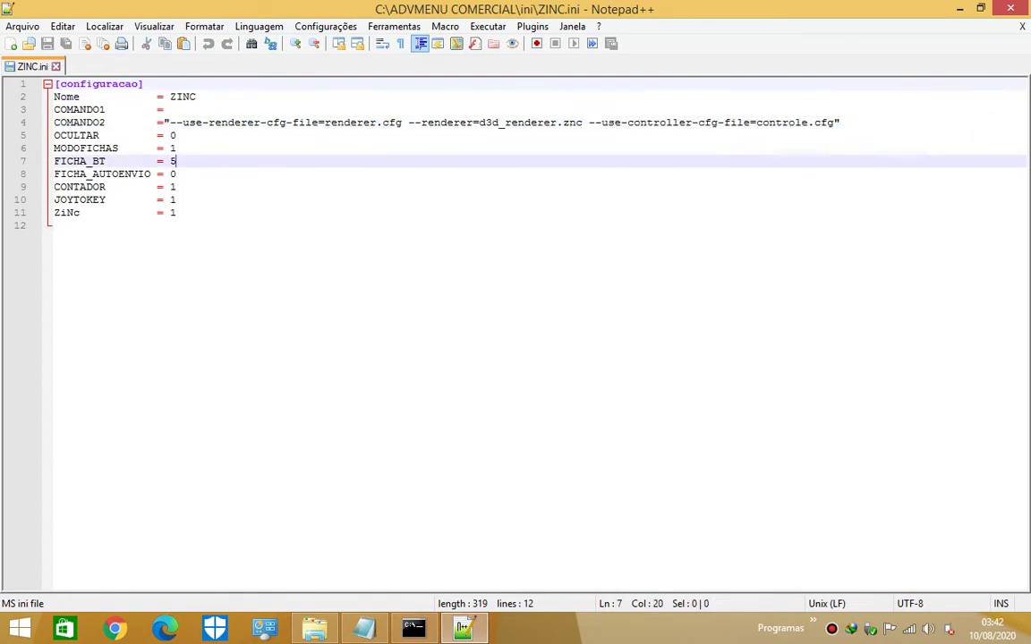
pyautogui.click(558, 123)
pyautogui.click(54, 225)
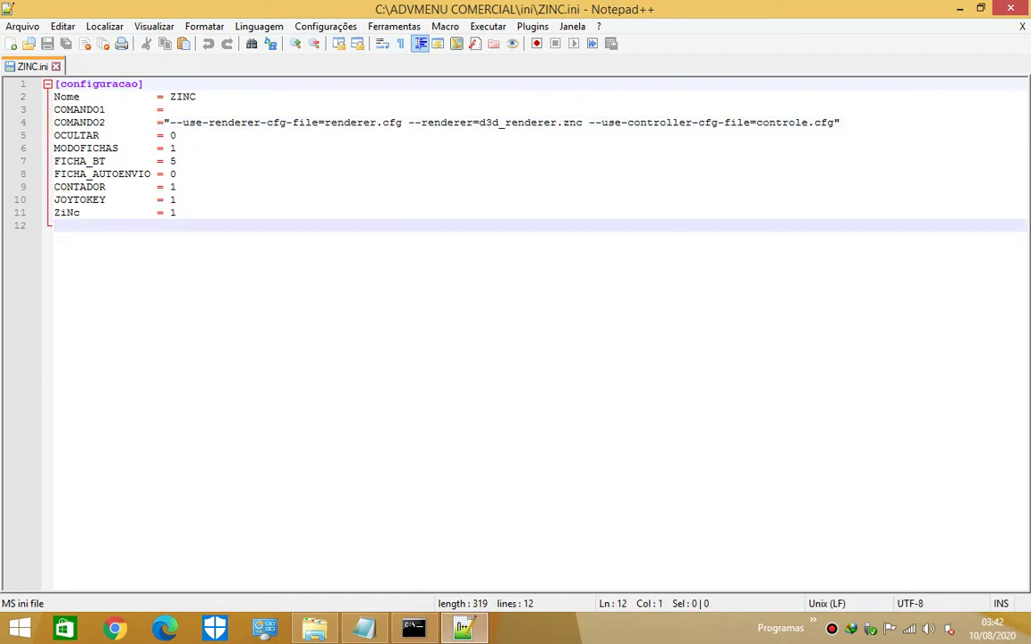
pyautogui.click(550, 123)
pyautogui.moveTo(408, 123); pyautogui.dragTo(583, 123)
pyautogui.click(176, 148)
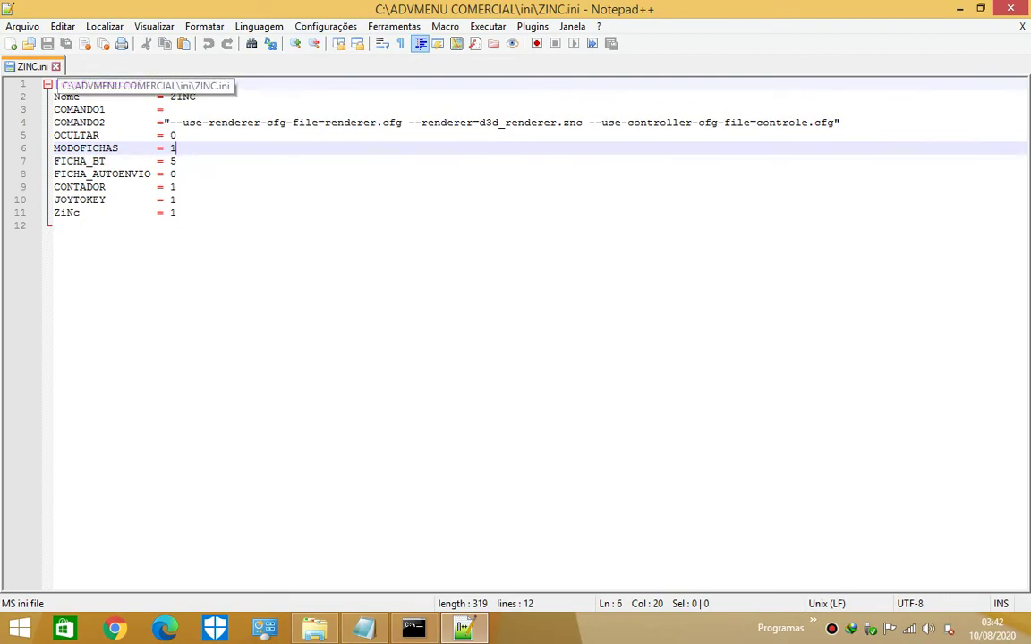
pyautogui.click(1010, 8)
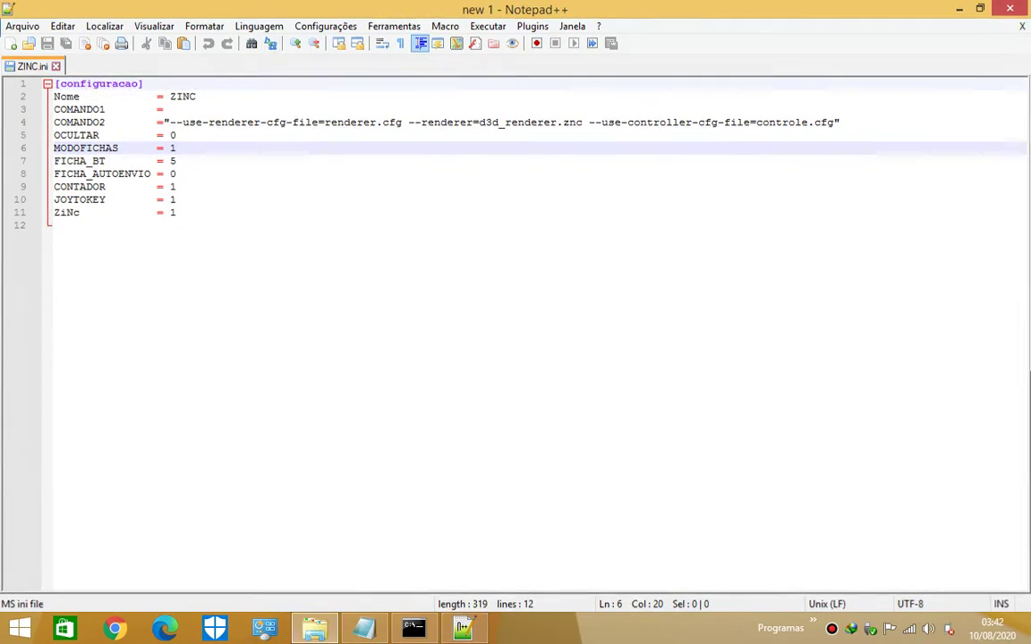
# Copy ZINC.ini from the ini folder into the ZINC GUI HACK folder on the desktop.
pyautogui.rightClick(152, 581)
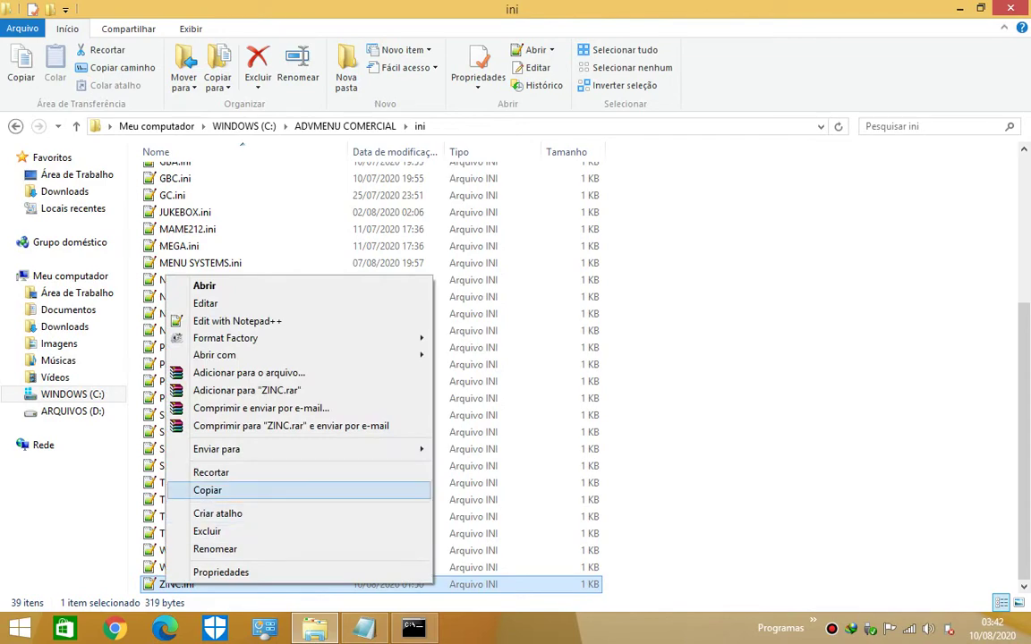
pyautogui.click(183, 441)
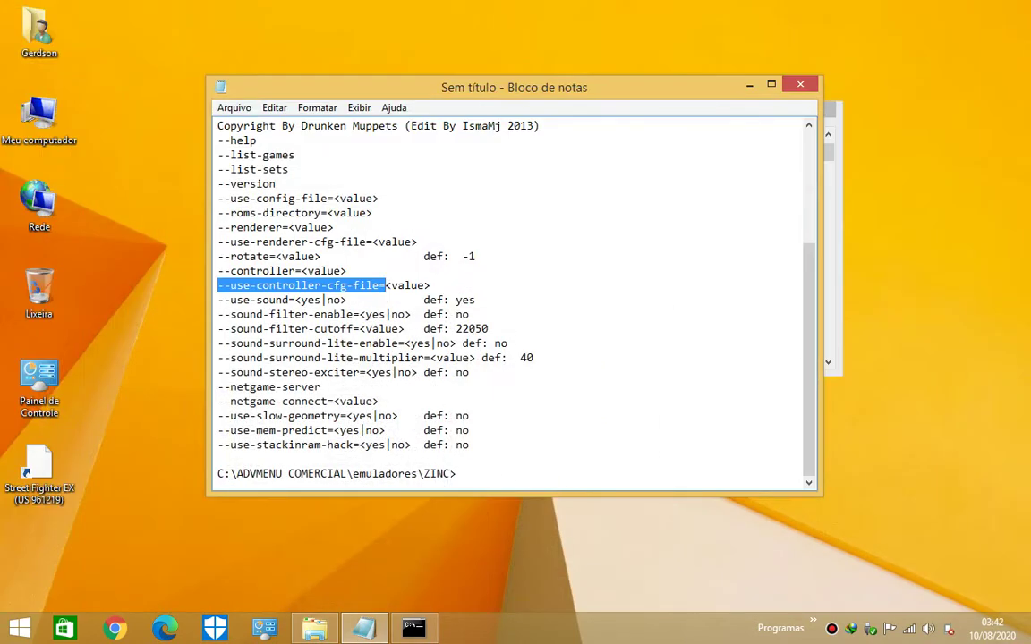
pyautogui.click(749, 85)
pyautogui.click(769, 108)
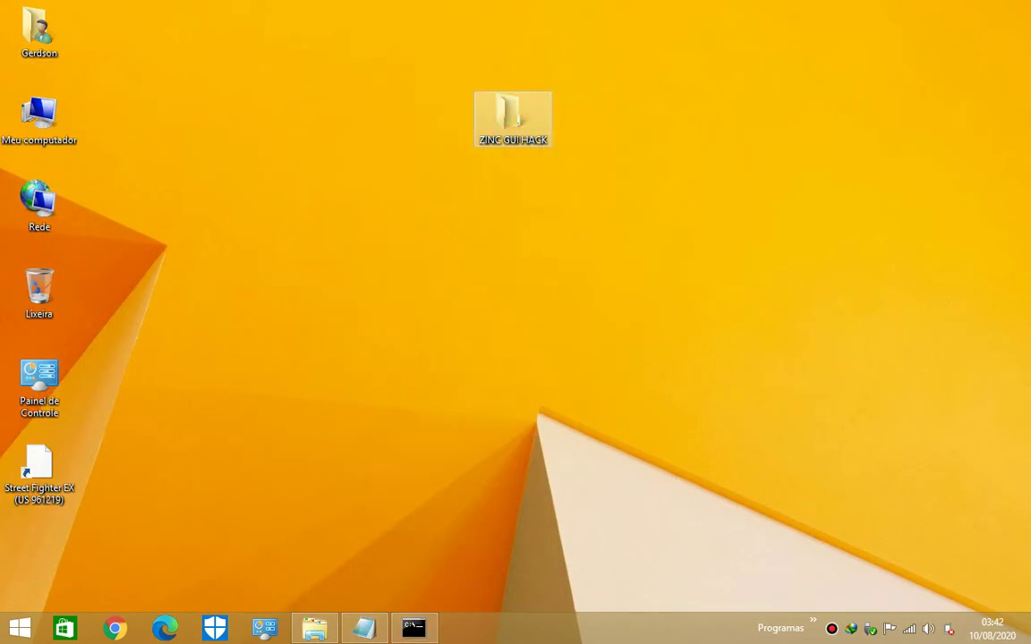
pyautogui.doubleClick(513, 117)
pyautogui.rightClick(350, 268)
pyautogui.click(376, 377)
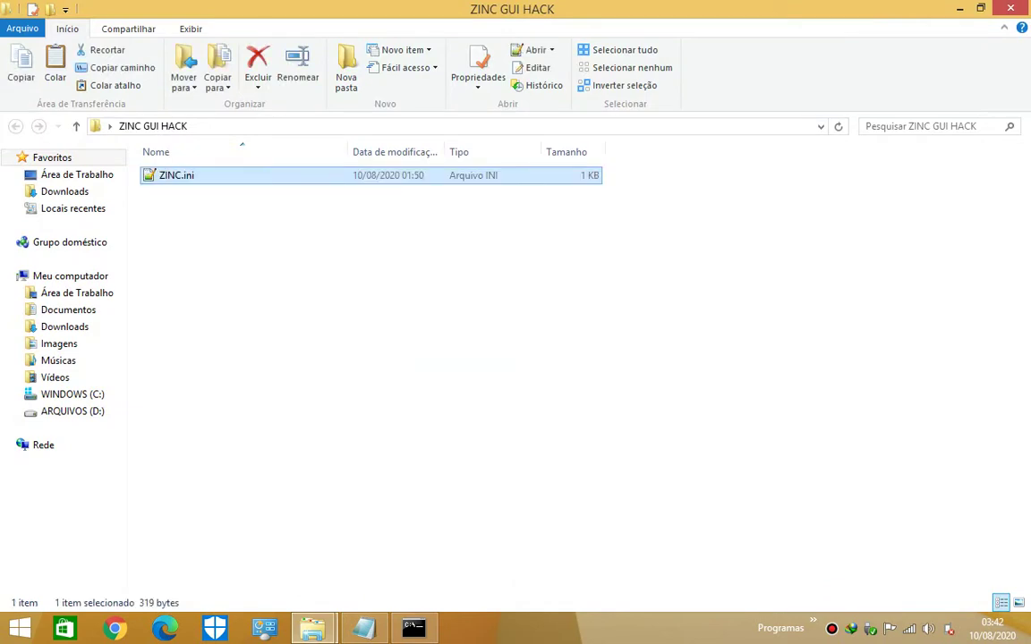
pyautogui.click(376, 377)
# Highlight the game number 2 after ZiNc.exe in the launch command noted in the text file.
pyautogui.click(364, 629)
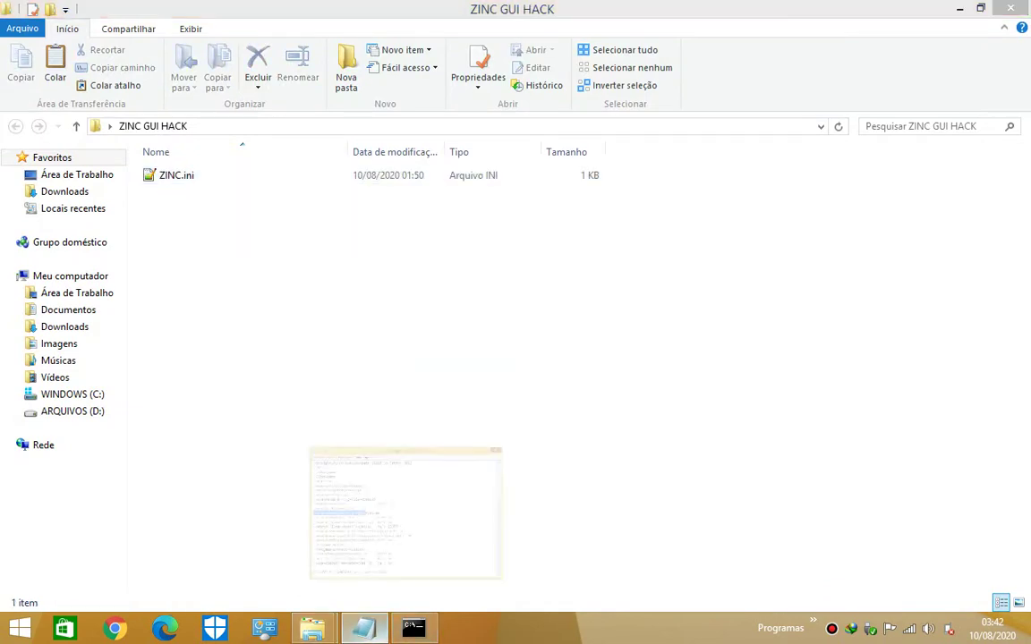
pyautogui.scroll(4, 510, 304)
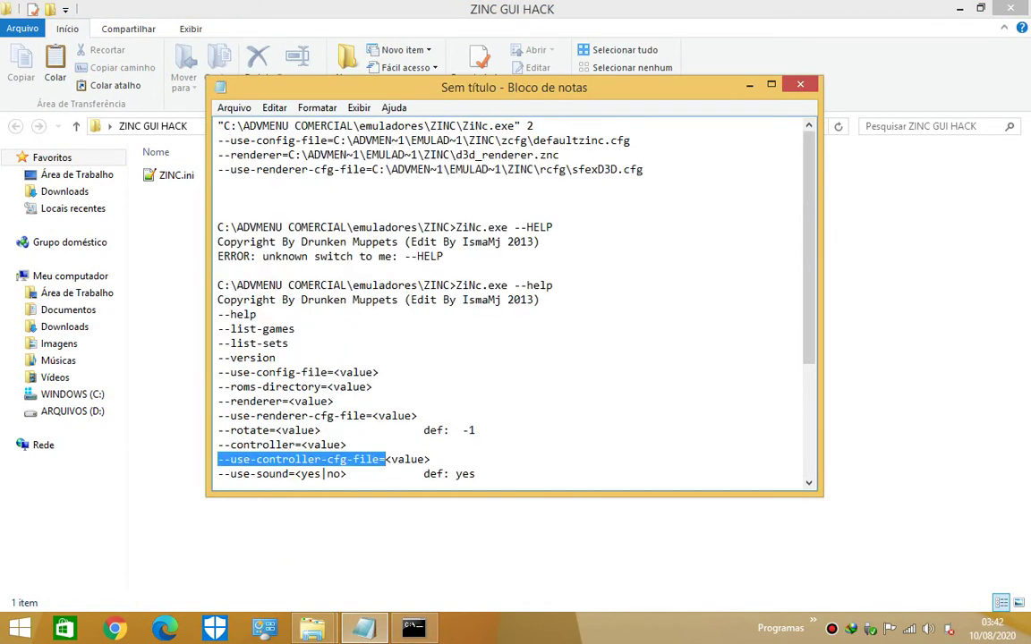
pyautogui.moveTo(527, 126); pyautogui.dragTo(534, 127)
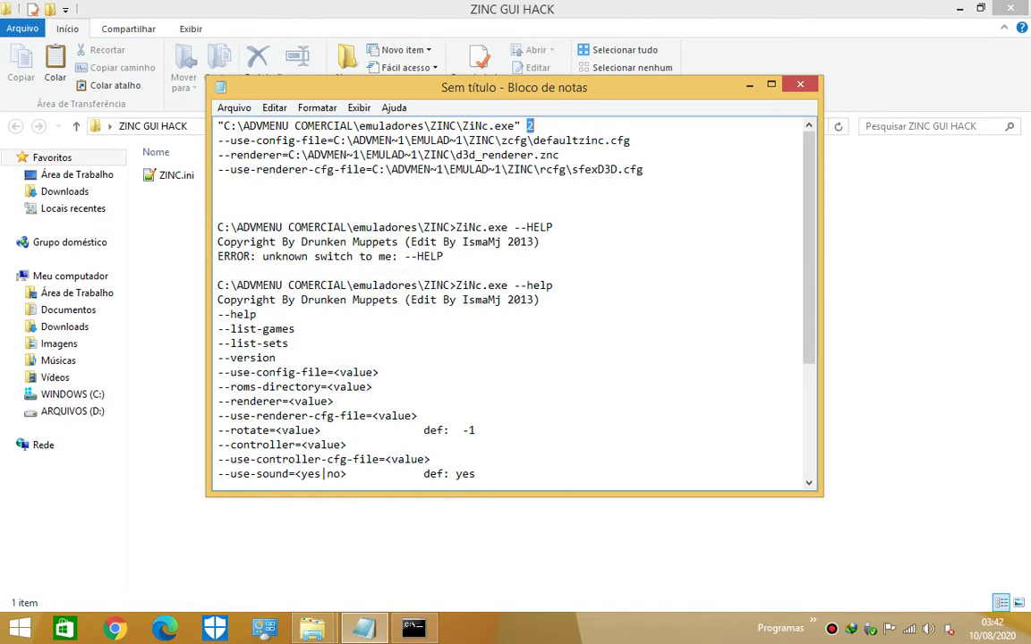
# Launch ZiNcGUIH.exe from the emuladores\ZINC folder and select game 2, Street Fighter EX (US 961219), in its list.
pyautogui.click(312, 628)
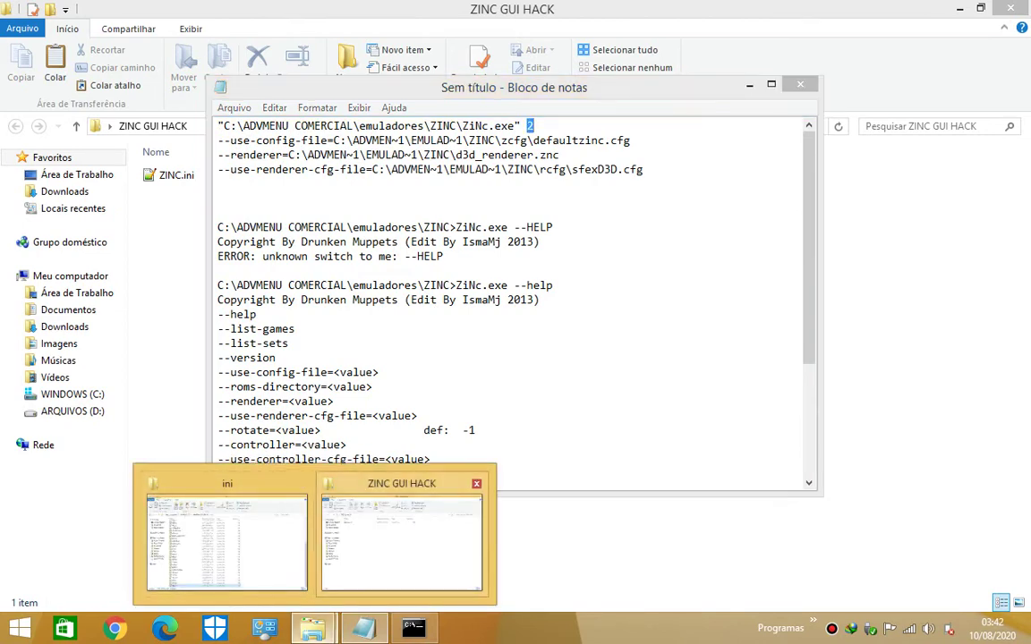
pyautogui.click(227, 541)
pyautogui.click(344, 126)
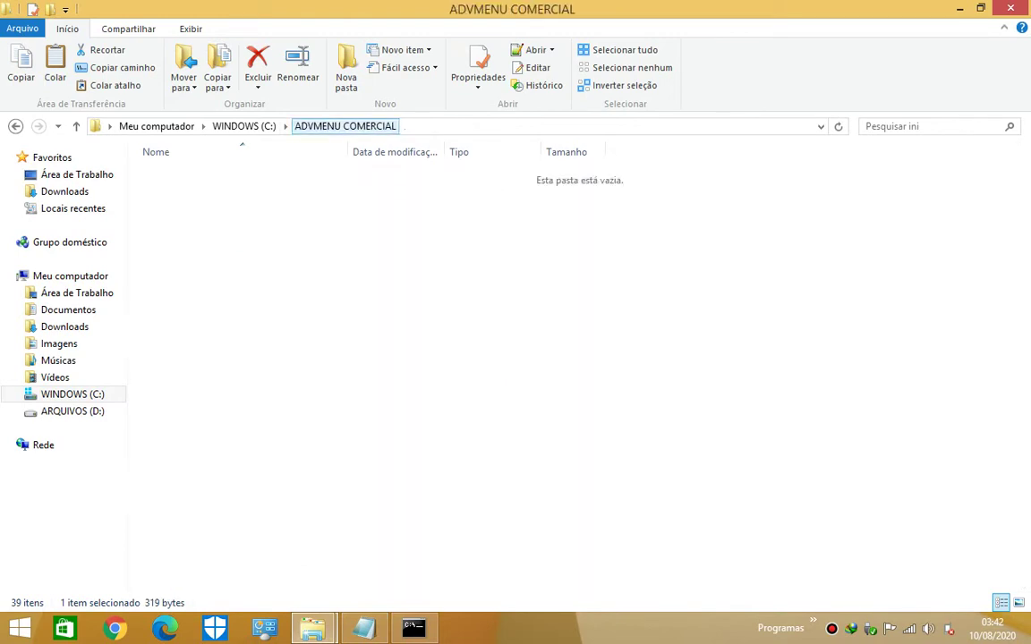
pyautogui.doubleClick(183, 191)
pyautogui.doubleClick(168, 411)
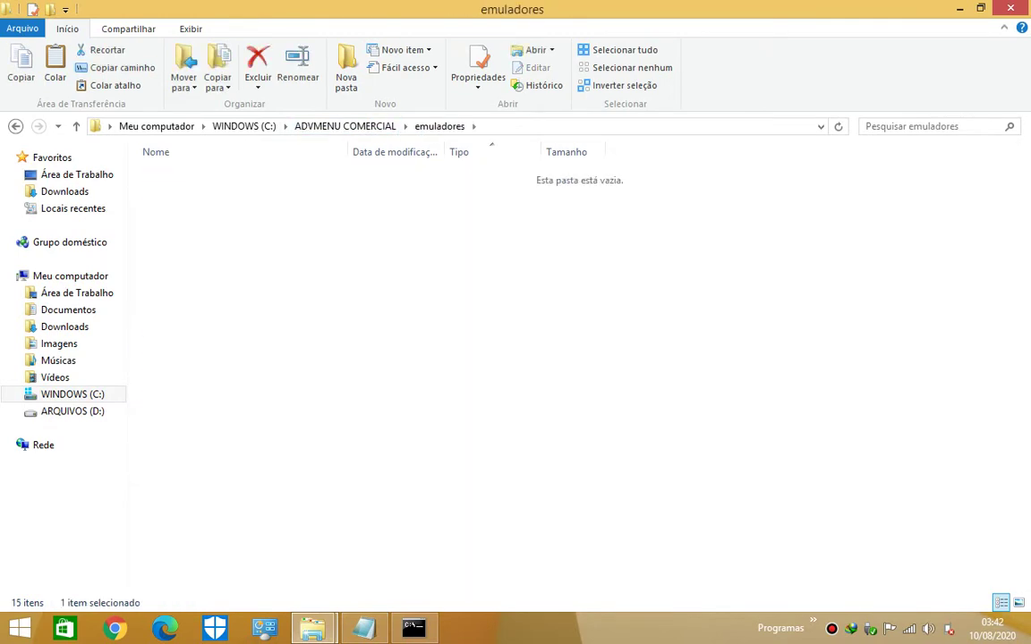
pyautogui.doubleClick(188, 344)
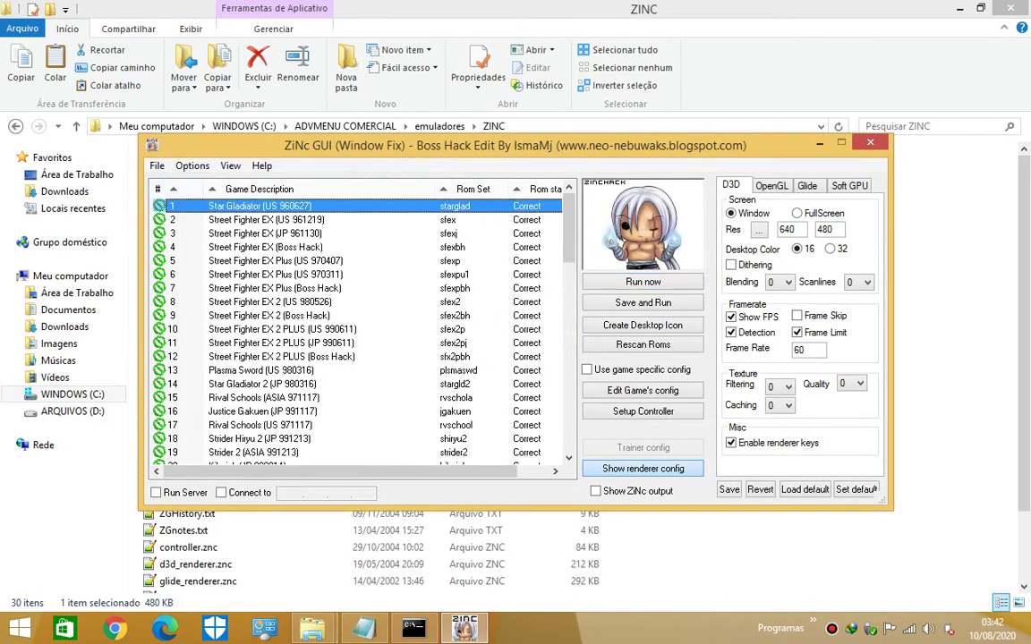
pyautogui.click(266, 219)
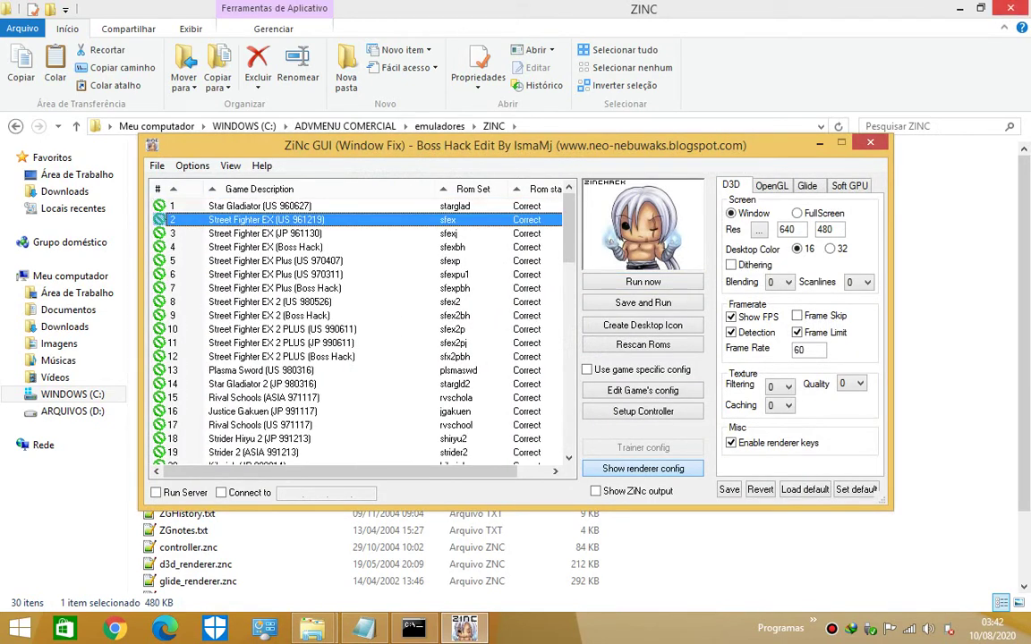
# Review the complete four-line launch command of the Street Fighter EX desktop shortcut in the notes, and minimize the notes without closing them.
pyautogui.click(959, 8)
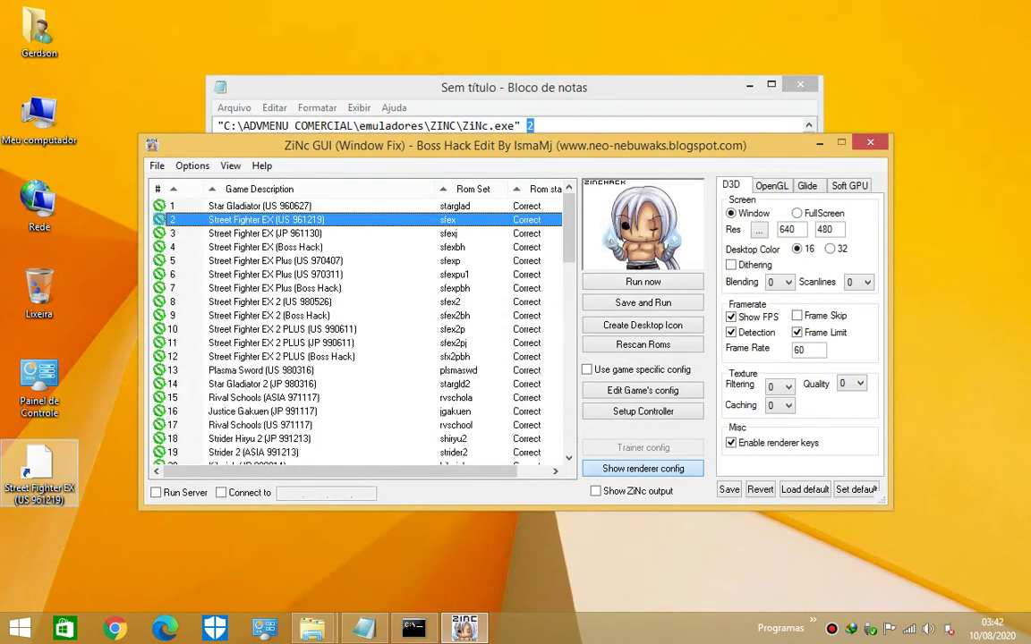
pyautogui.rightClick(38, 484)
pyautogui.click(364, 628)
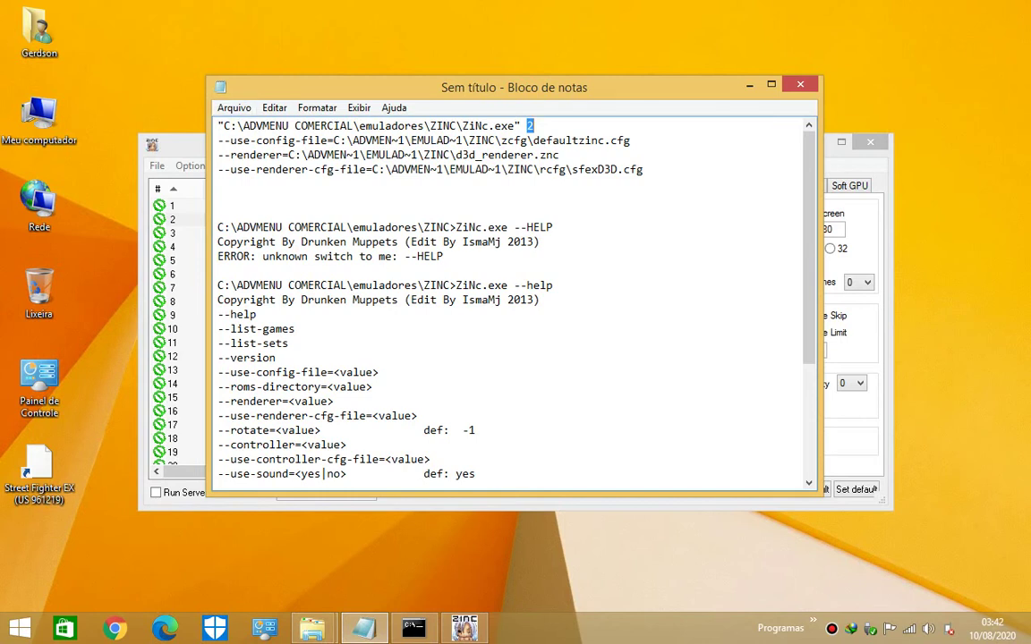
pyautogui.moveTo(217, 126); pyautogui.dragTo(646, 169)
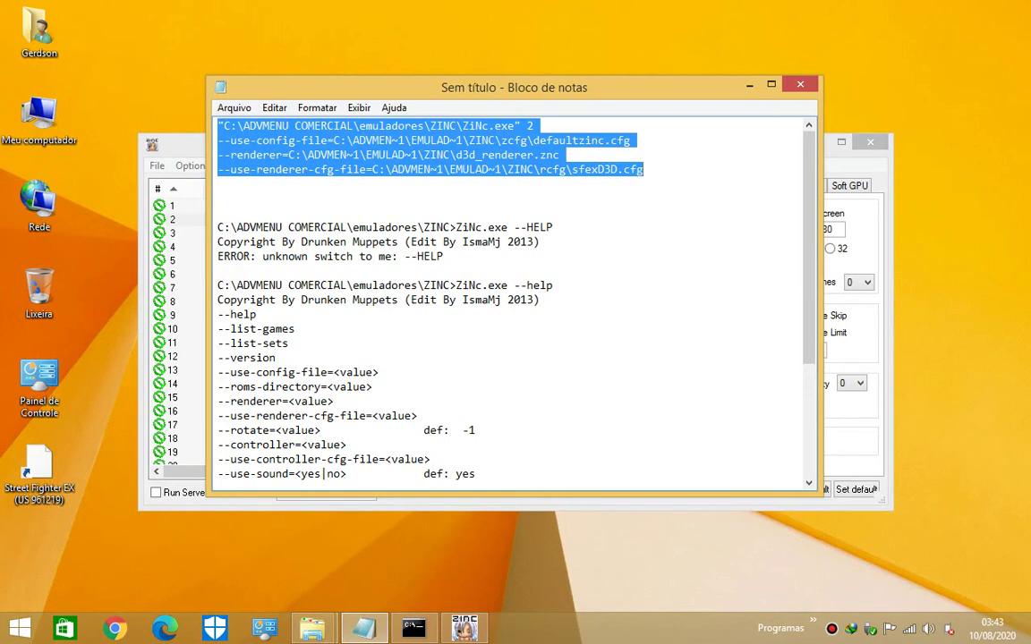
pyautogui.click(800, 84)
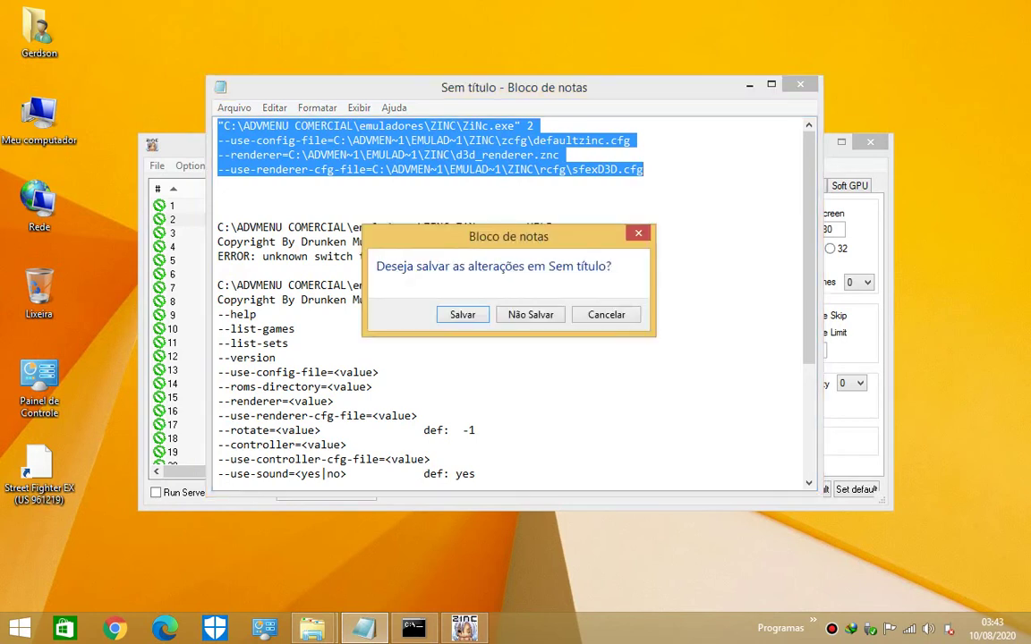
pyautogui.click(606, 314)
pyautogui.click(749, 84)
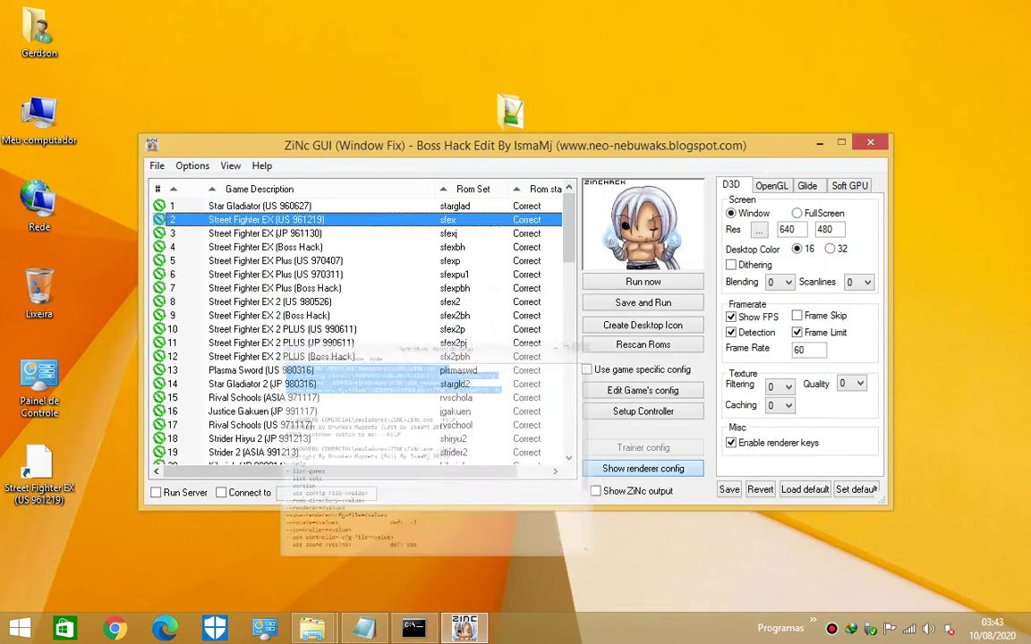
# Set the D3D renderer to FullScreen with a resolution of 1024 x 768.
pyautogui.moveTo(516, 145); pyautogui.dragTo(490, 86)
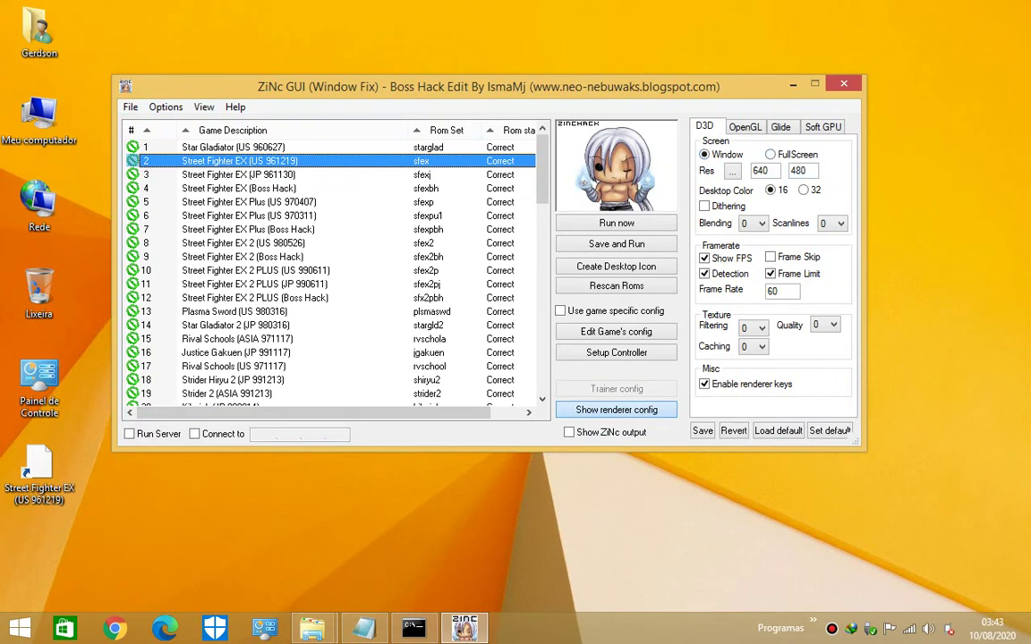
pyautogui.click(770, 154)
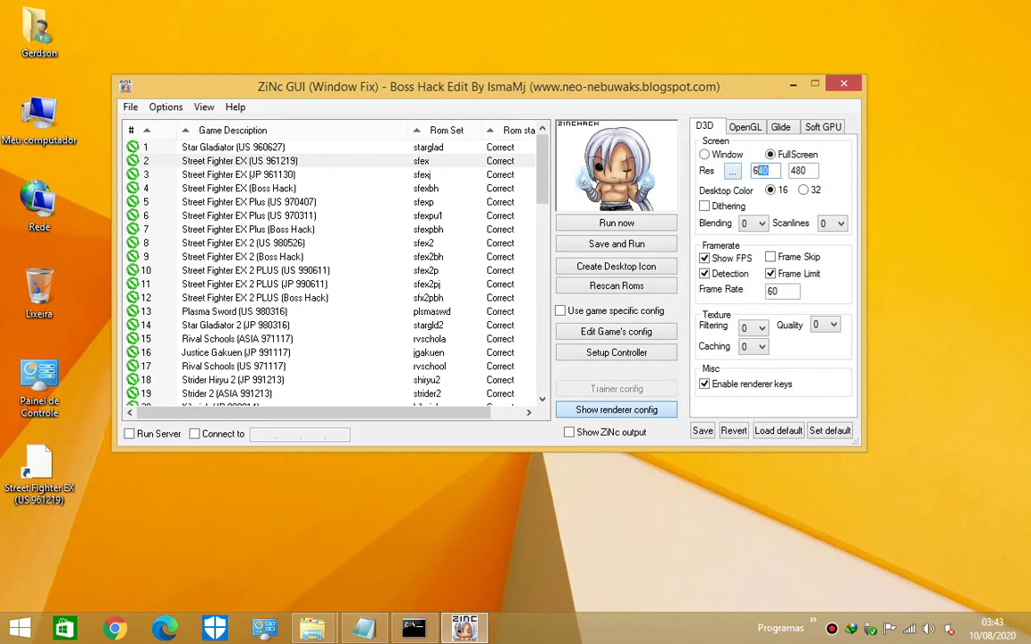
pyautogui.click(732, 170)
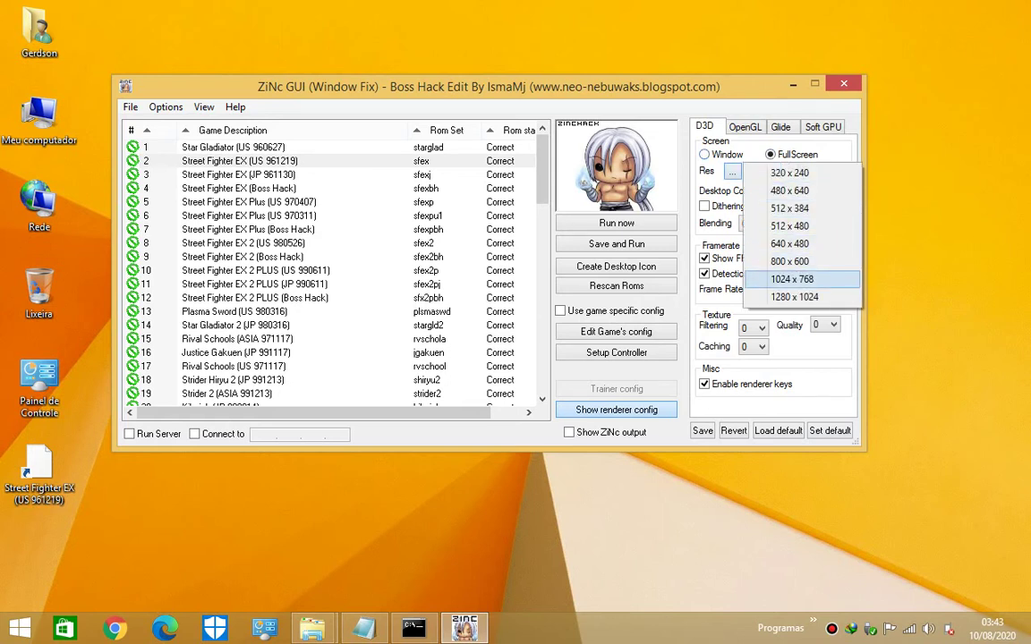
pyautogui.click(792, 279)
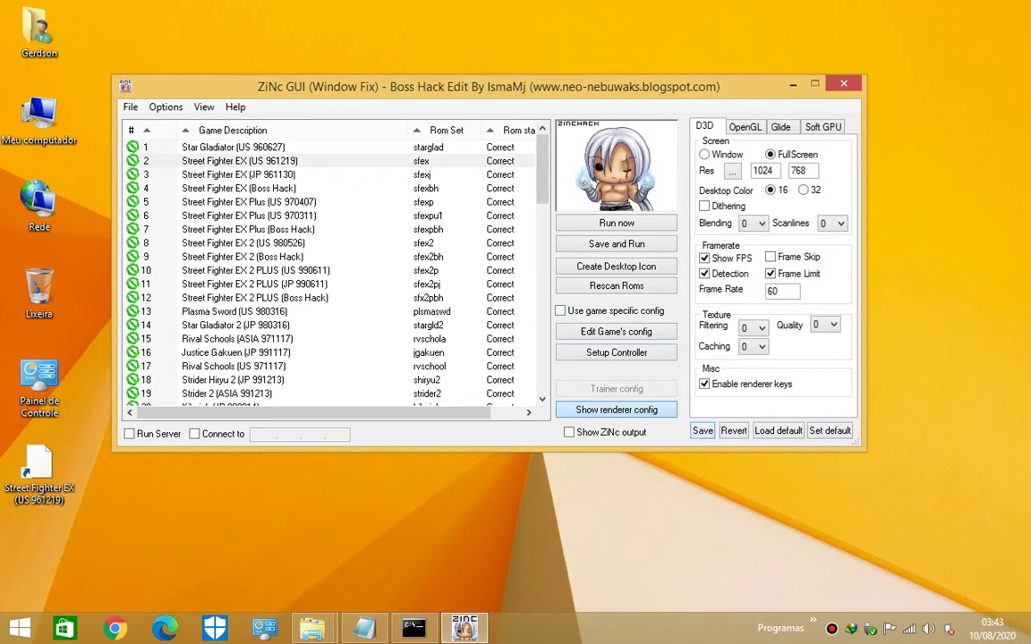
# Open the controller setup for Street Fighter EX, enable the Winterblasts plugin, and set Player 1's Coin control to 5.
pyautogui.click(616, 352)
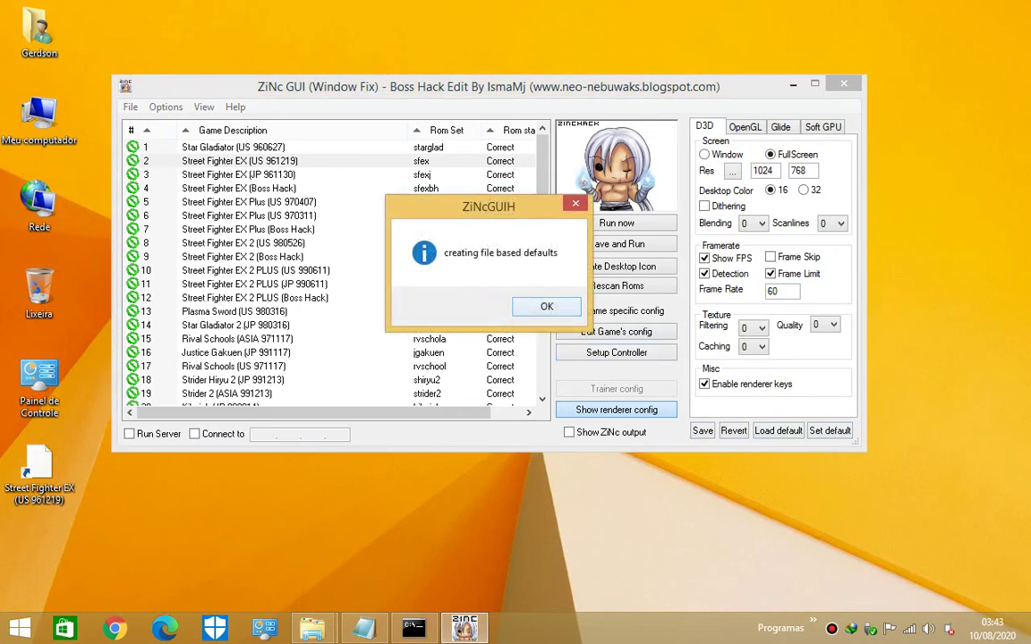
pyautogui.press('Return')
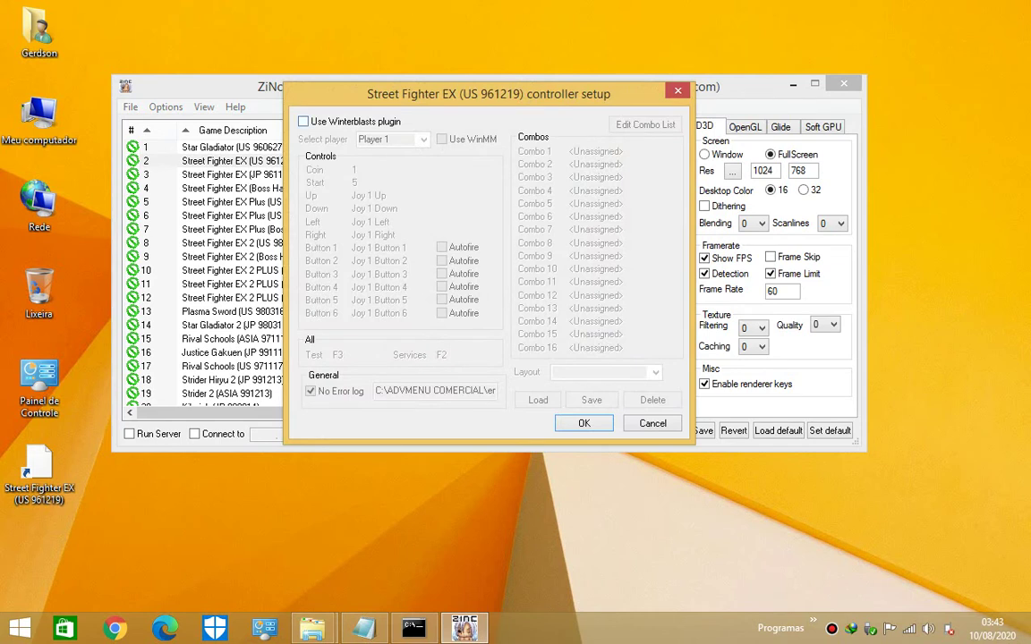
pyautogui.click(304, 121)
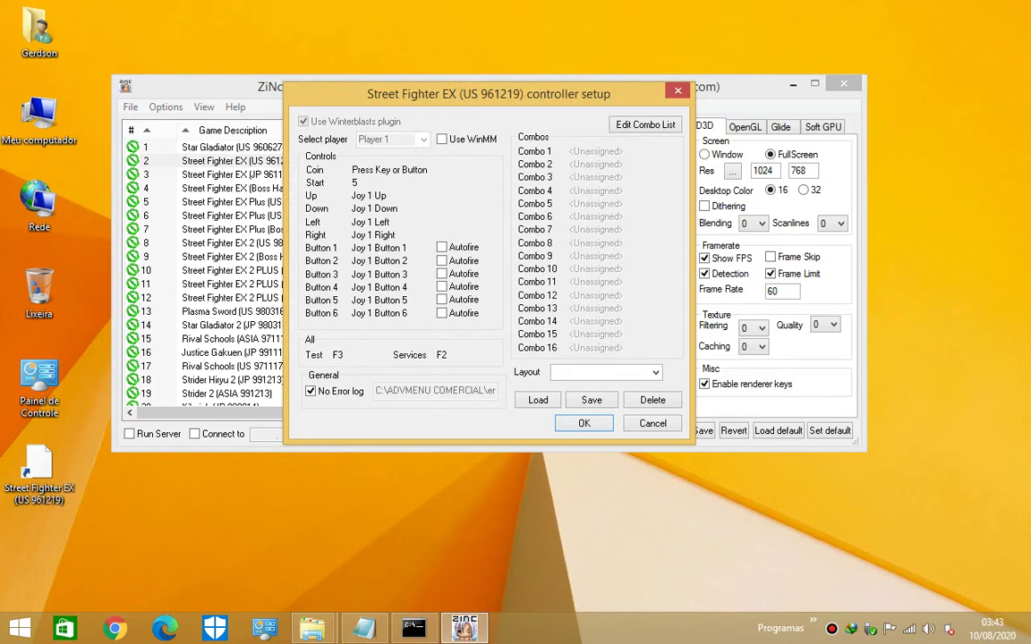
pyautogui.press('5')
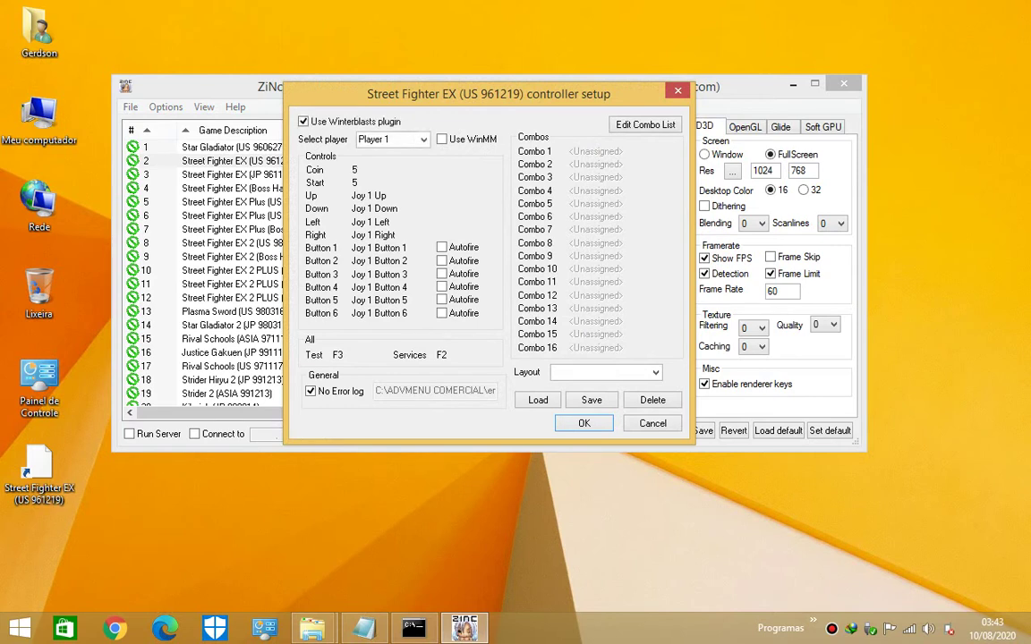
# Map Player 1's Start to Joy 1 Button 10, the four directions to Joy 1's directions, and Button 1 to Joy 1 Button 3.
pyautogui.click(388, 182)
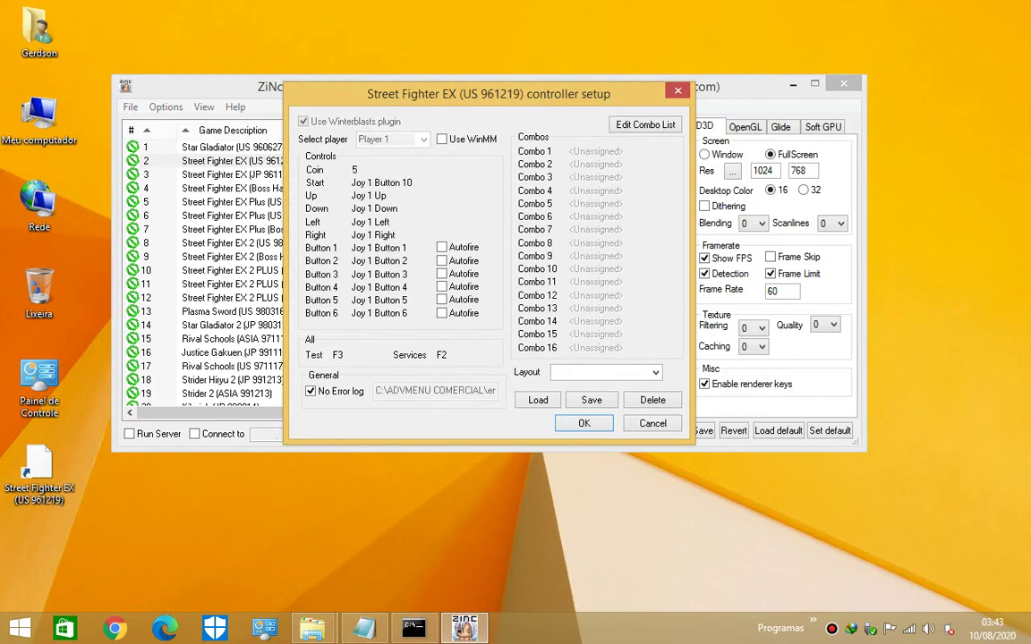
pyautogui.click(388, 195)
pyautogui.press('Up')
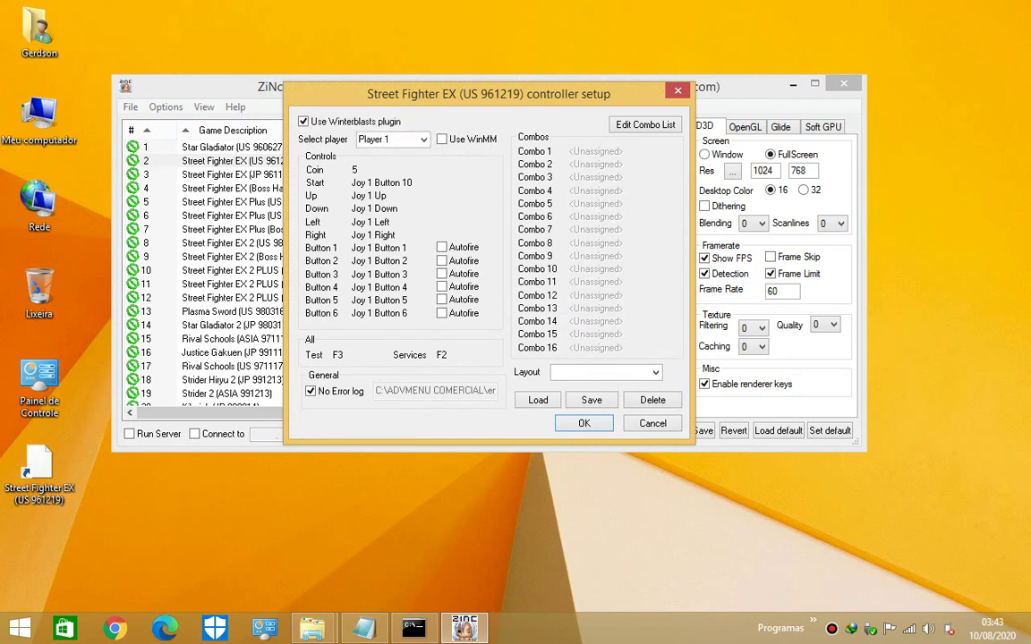
pyautogui.click(388, 209)
pyautogui.click(388, 222)
pyautogui.click(389, 235)
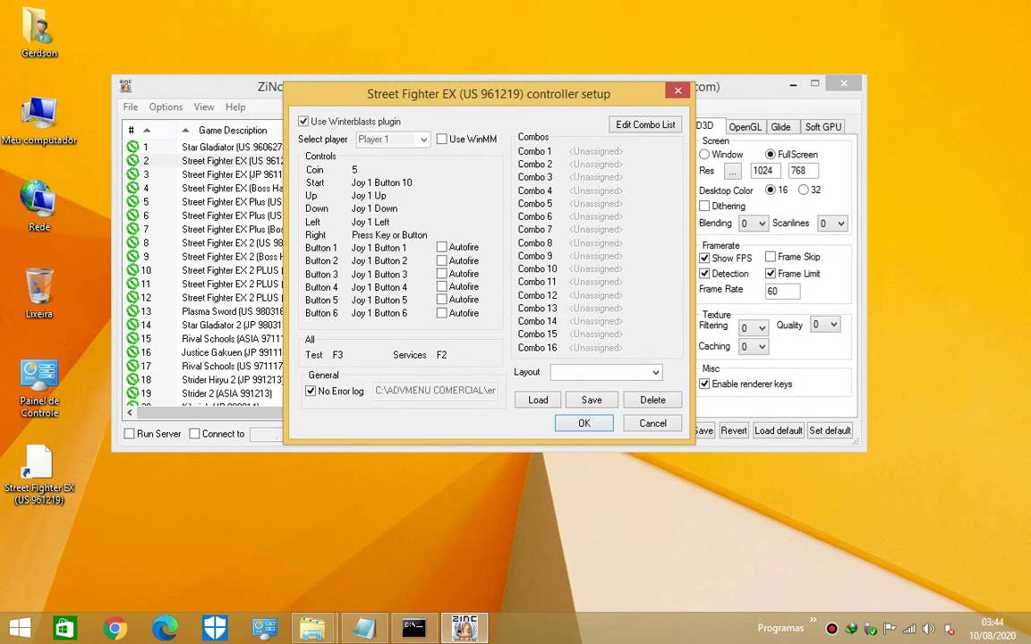
pyautogui.press('Right')
pyautogui.press('c')
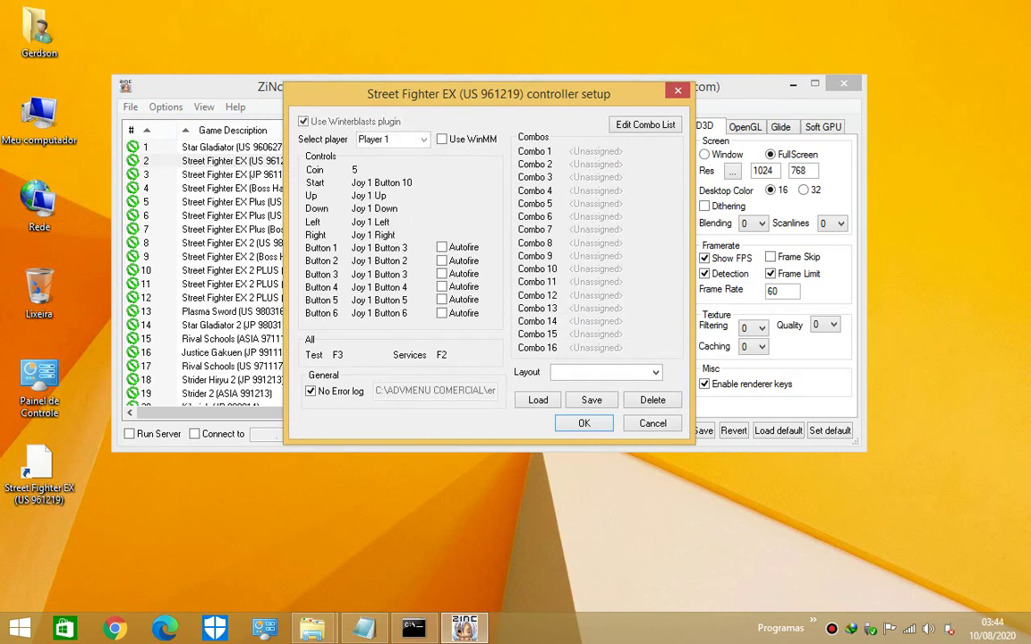
# Map Player 1's Buttons 2 through 6 to Joy 1 Buttons 2, 5, 4, 1 and 6, respectively.
pyautogui.click(379, 261)
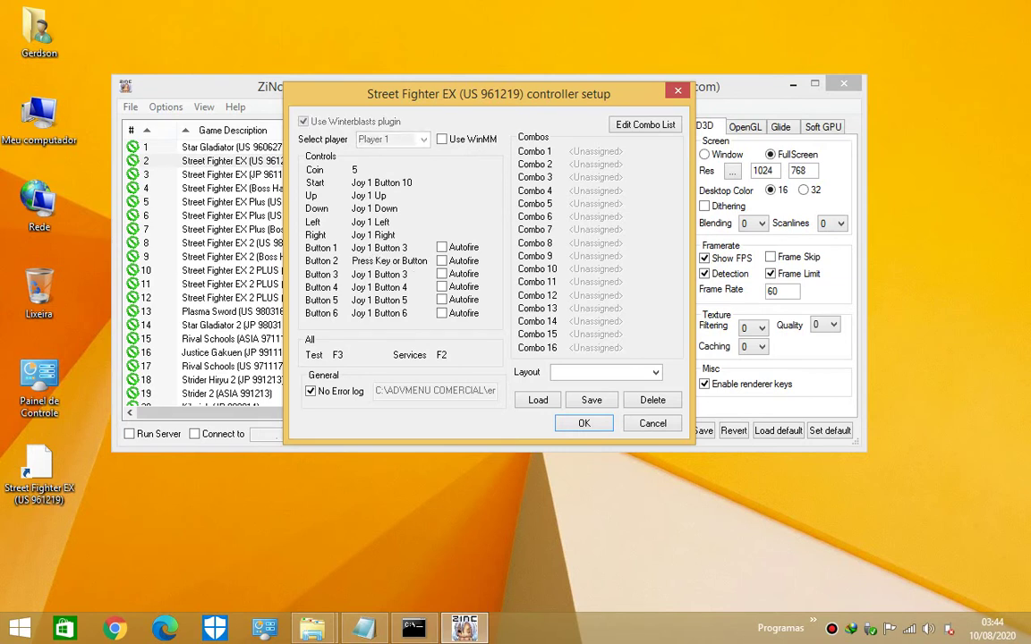
pyautogui.press('c')
pyautogui.click(378, 274)
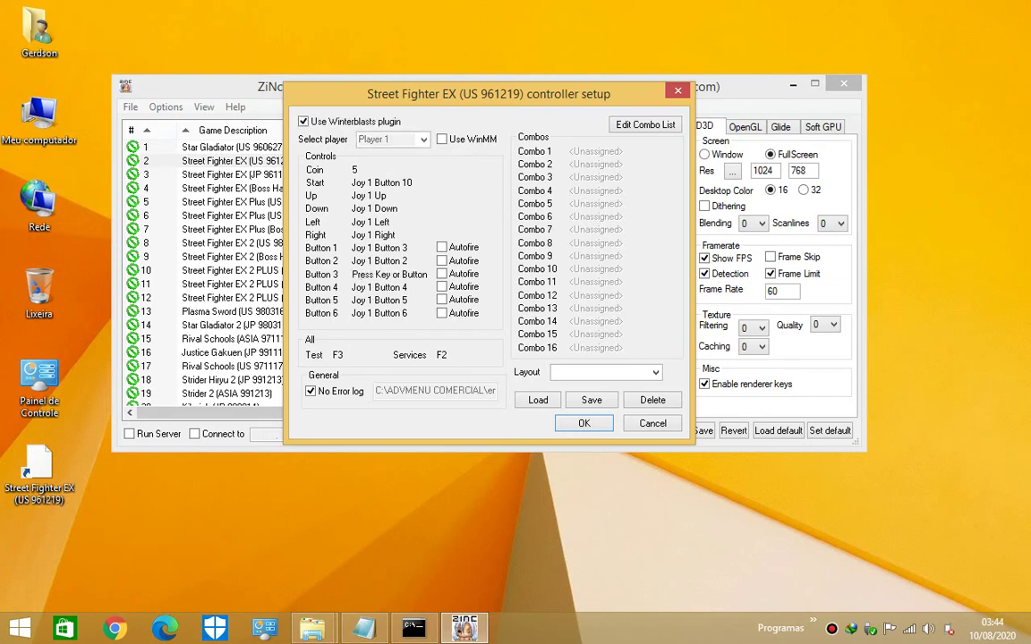
pyautogui.click(379, 287)
pyautogui.press('c')
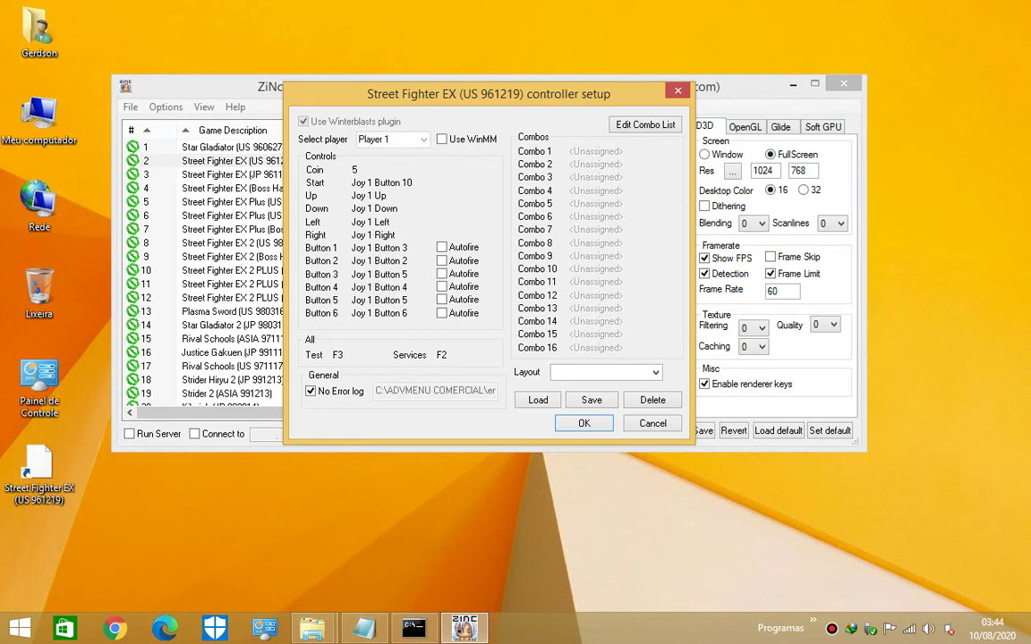
pyautogui.click(378, 300)
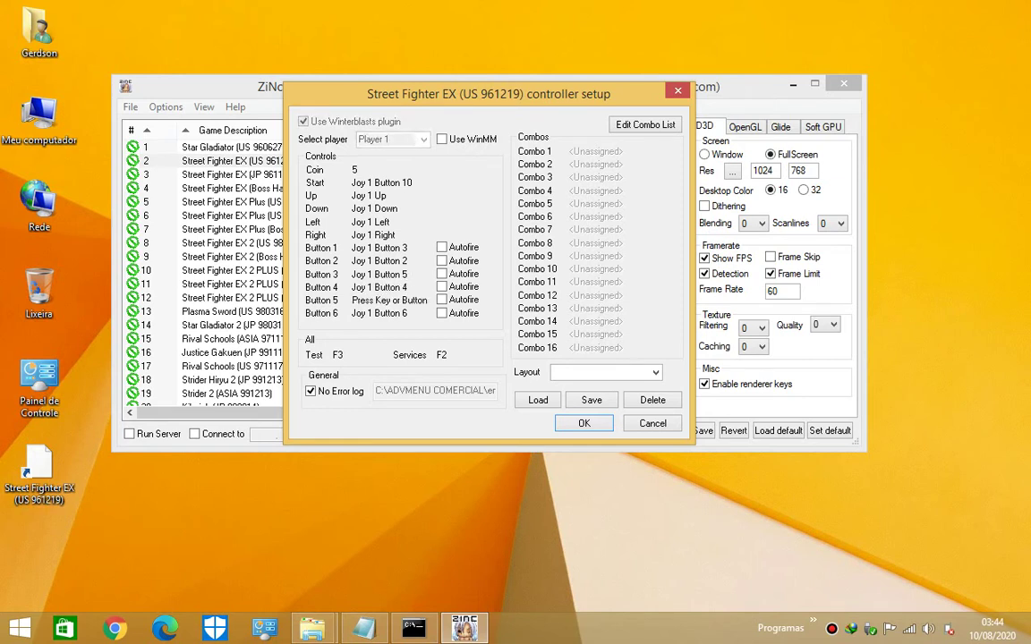
pyautogui.click(379, 313)
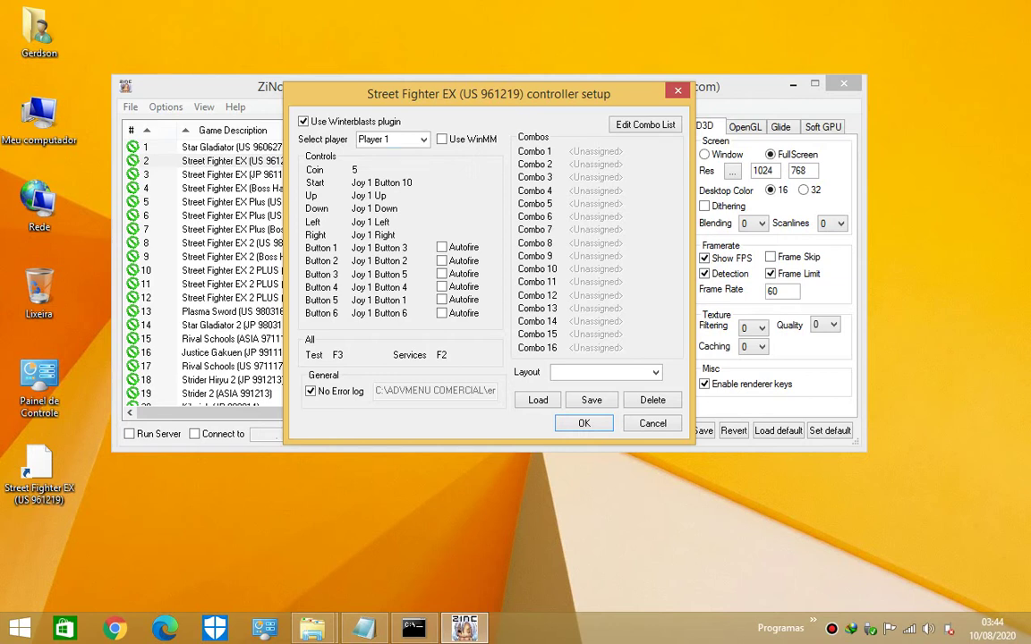
# Switch the controller setup to Player 2 and set that player's Coin control to 6.
pyautogui.click(424, 139)
pyautogui.click(390, 166)
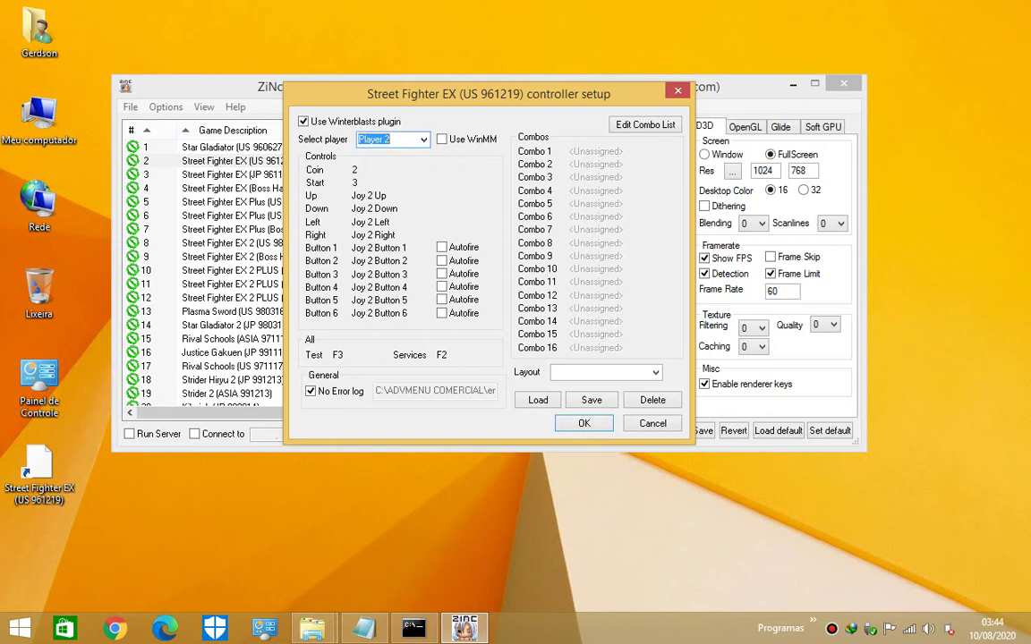
pyautogui.click(355, 169)
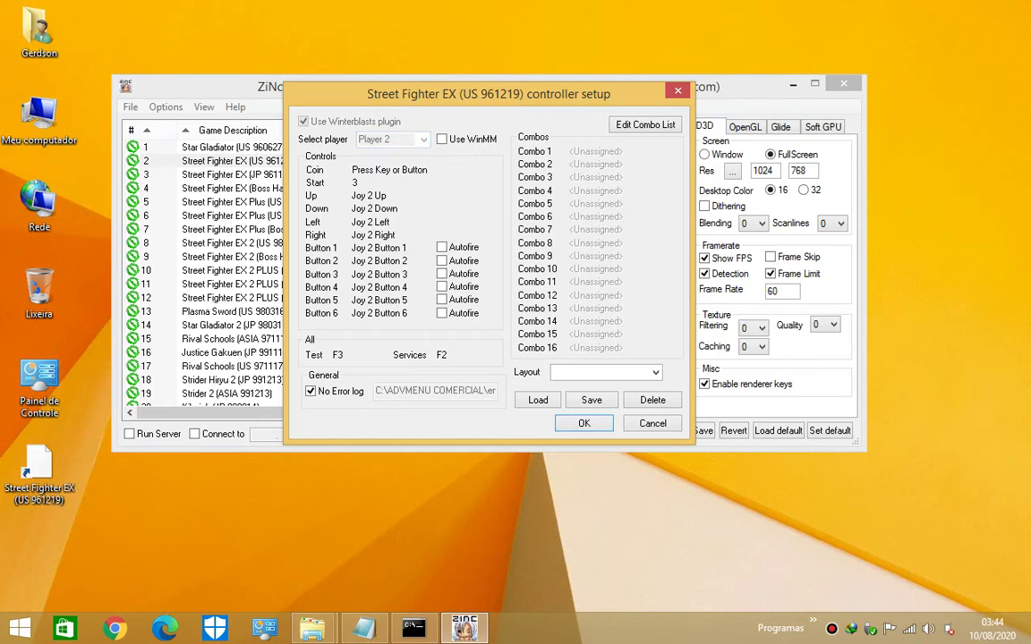
pyautogui.press('6')
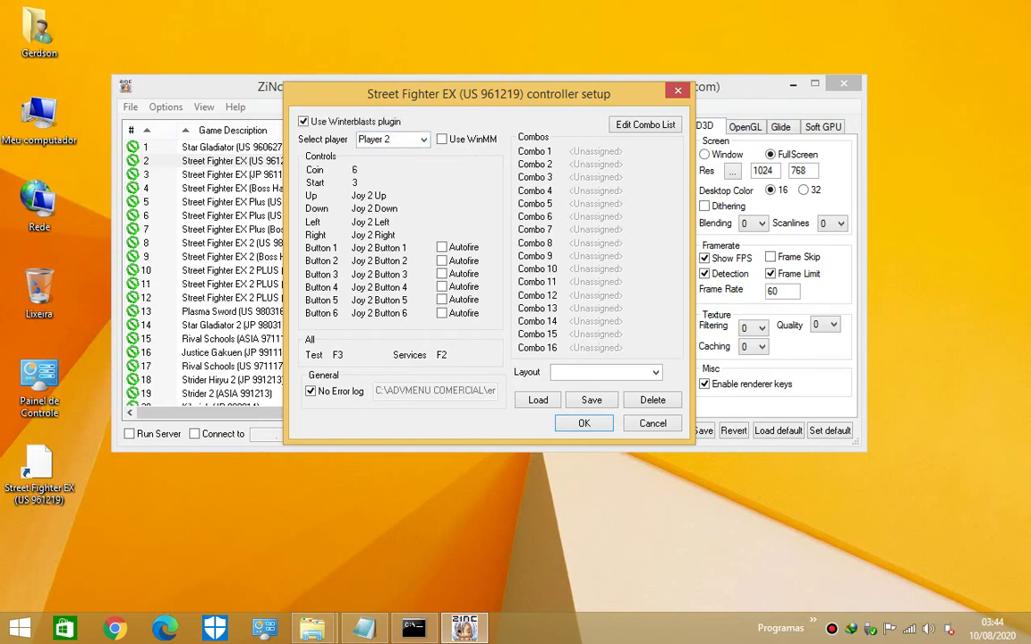
# Map Player 2's Start to Joy 2 Button 10 and the four directions to Joy 2's Up, Down, Left and Right.
pyautogui.click(355, 183)
pyautogui.click(355, 195)
pyautogui.click(369, 208)
pyautogui.click(369, 222)
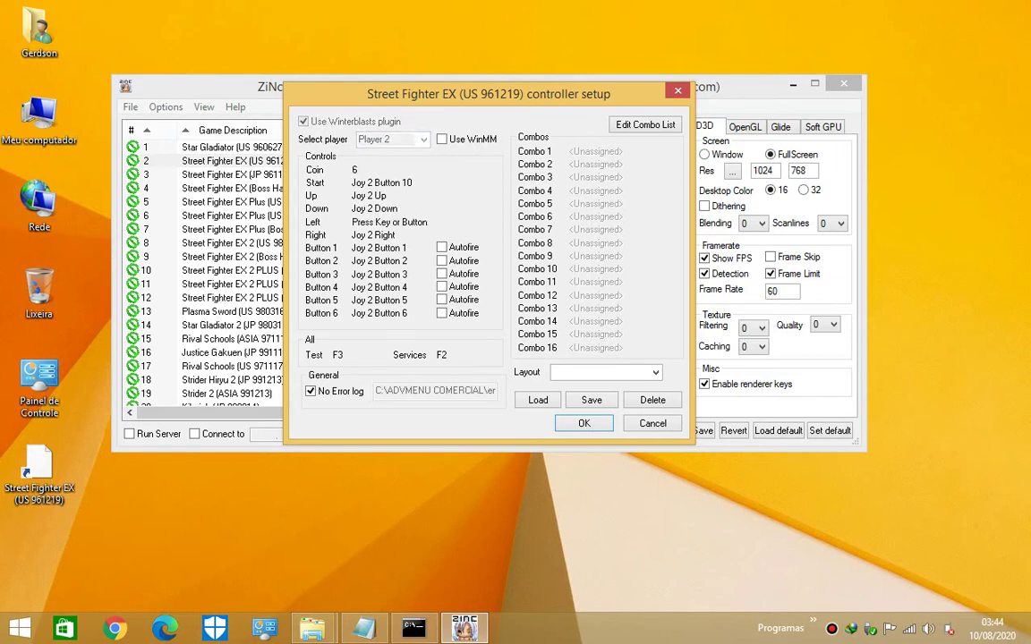
pyautogui.click(372, 235)
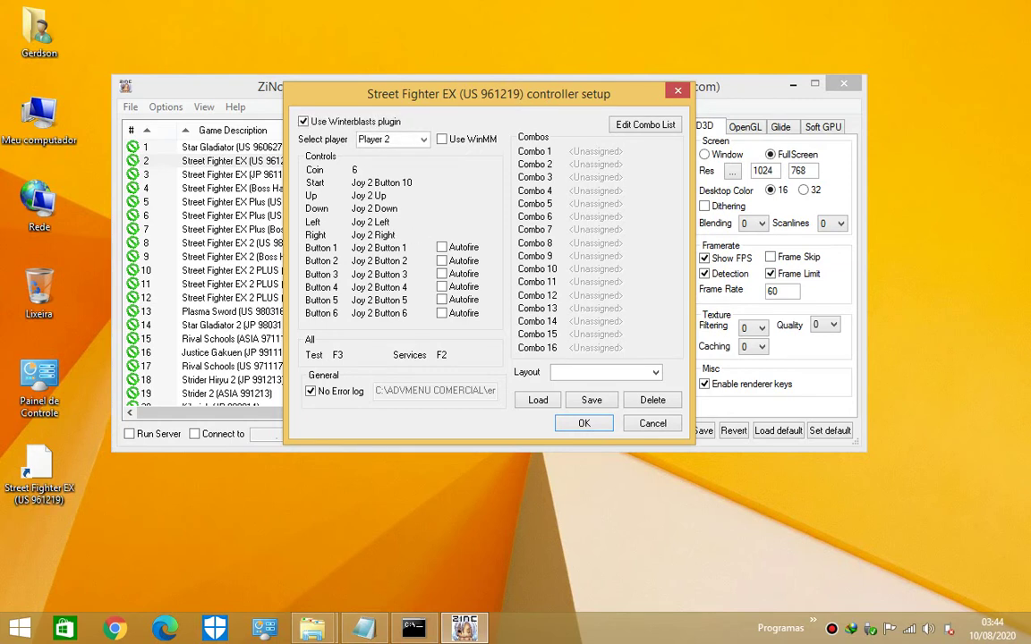
# Map Player 2's Buttons 1 through 6 to Joy 2 Buttons 3, 2, 5, 4, 1 and 6, respectively.
pyautogui.click(378, 247)
pyautogui.click(374, 261)
pyautogui.click(374, 274)
pyautogui.click(376, 286)
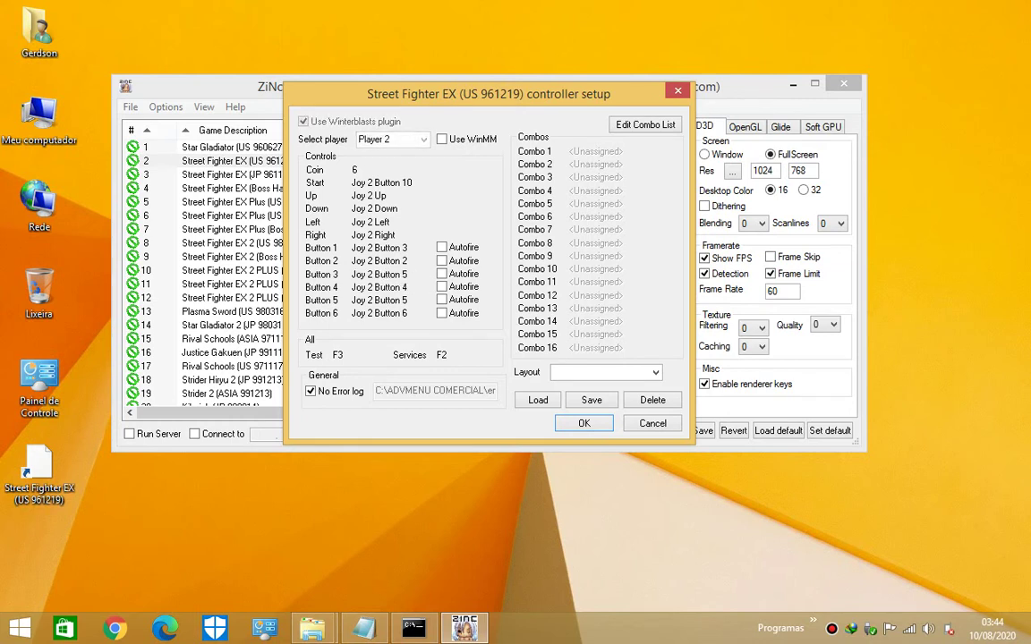
pyautogui.click(379, 300)
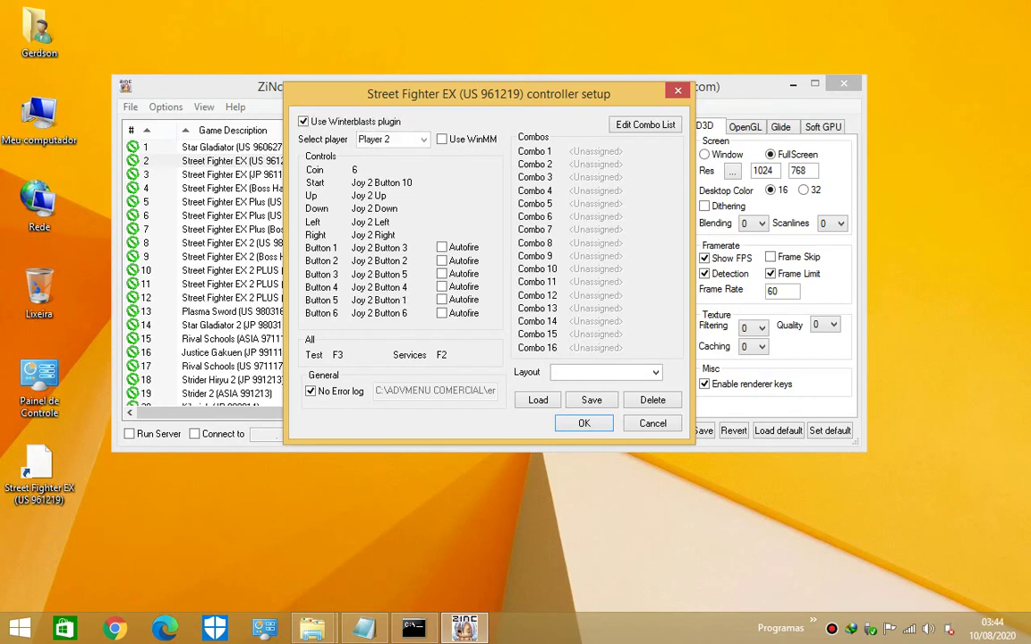
pyautogui.click(378, 314)
# Save the control layout under the name default, accept the controller setup, and close ZiNc GUI.
pyautogui.click(592, 400)
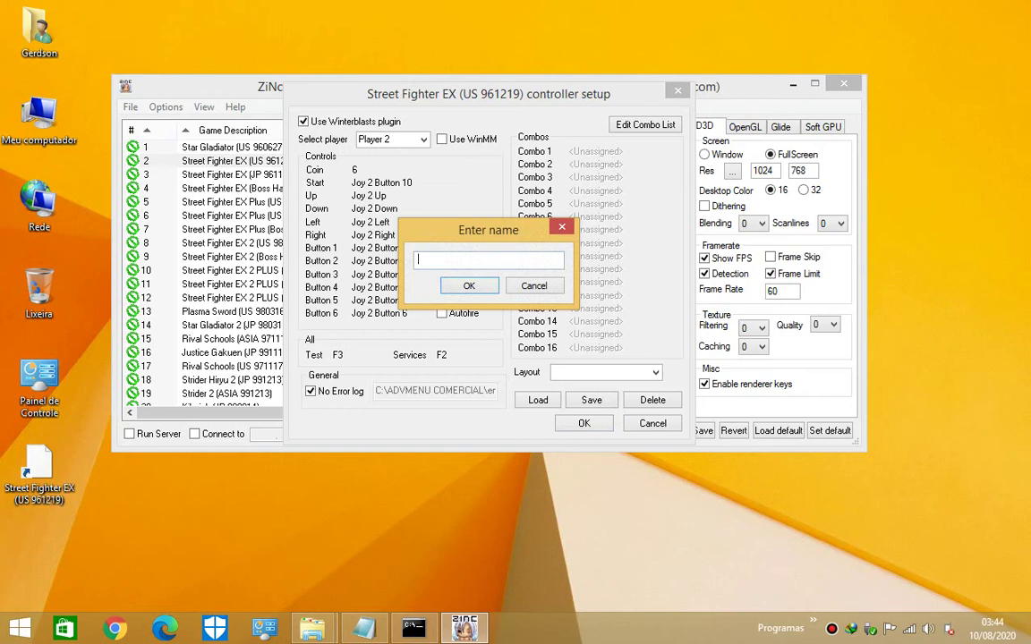
pyautogui.write('default')
pyautogui.press('Return')
pyautogui.click(584, 420)
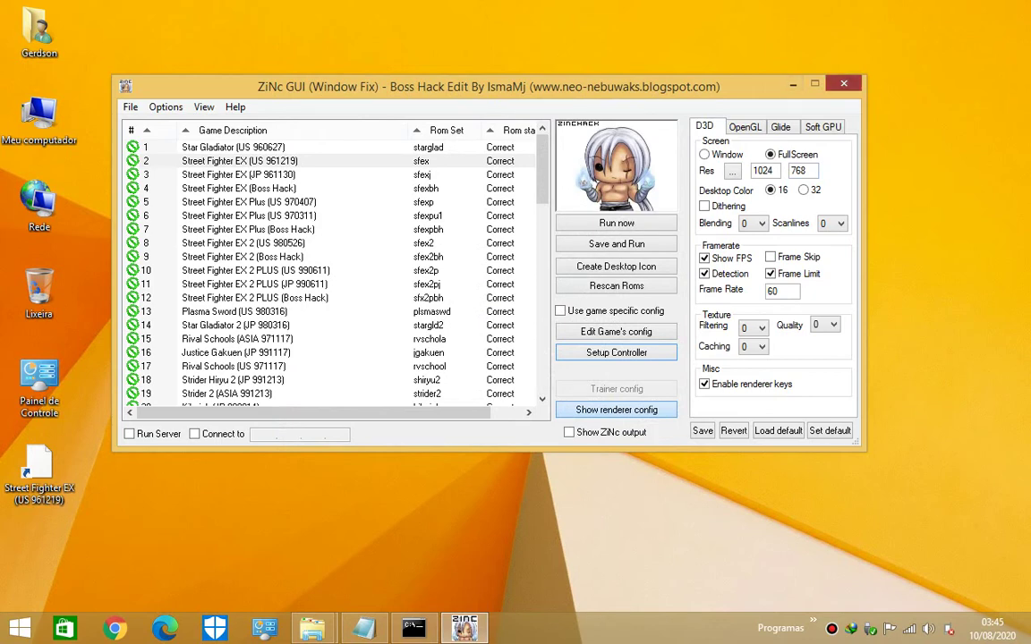
pyautogui.click(843, 83)
# Open sfexcp.cfg from the ZINC\pcfg folder in Notepad++, review the button mappings of both players, and close the open files.
pyautogui.moveTo(312, 628)
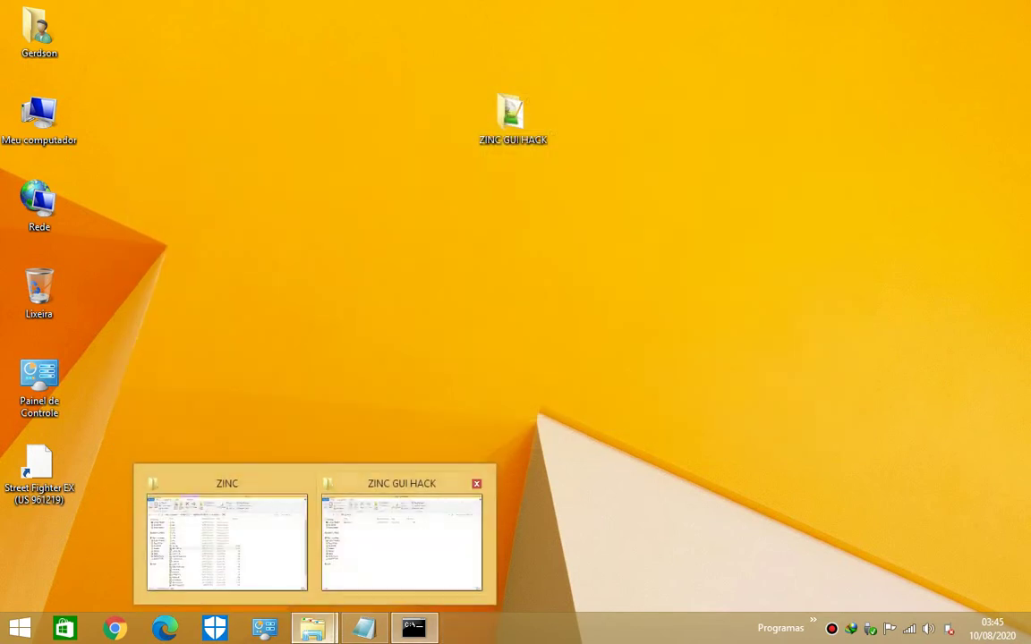
pyautogui.click(225, 539)
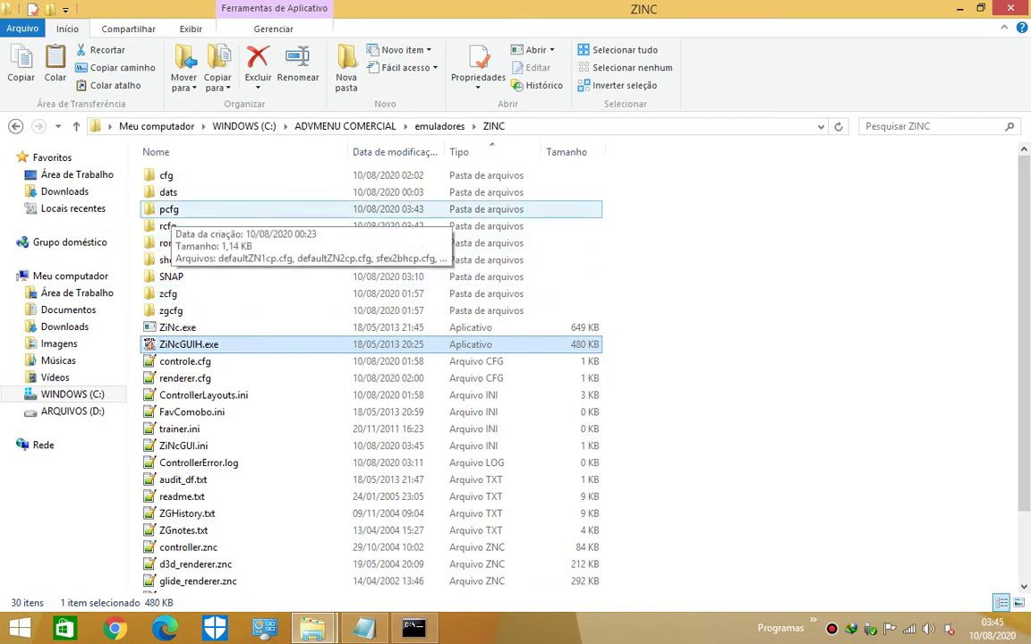
pyautogui.doubleClick(170, 212)
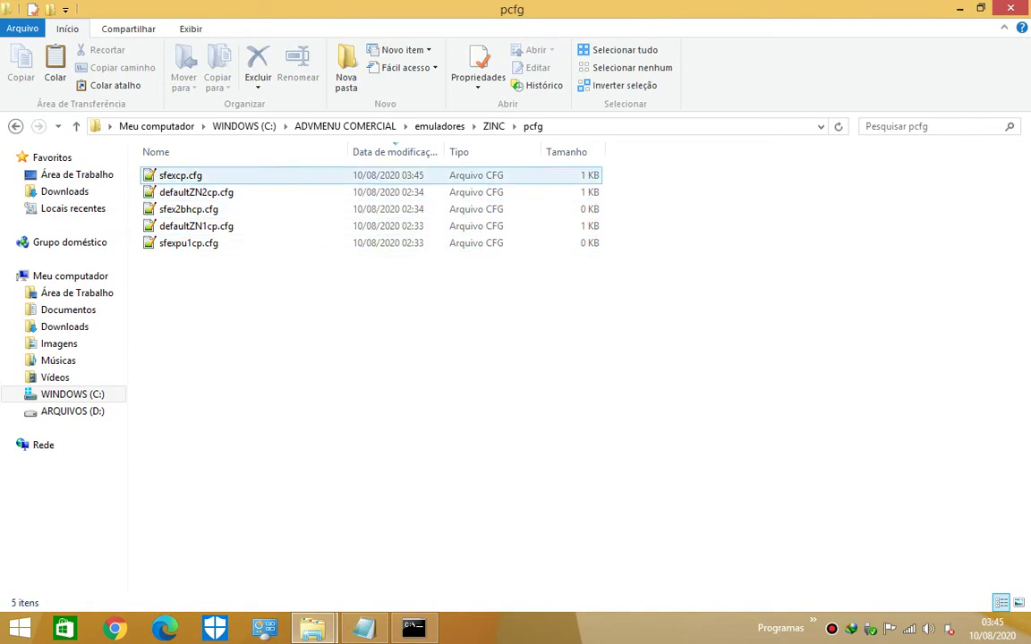
pyautogui.doubleClick(180, 175)
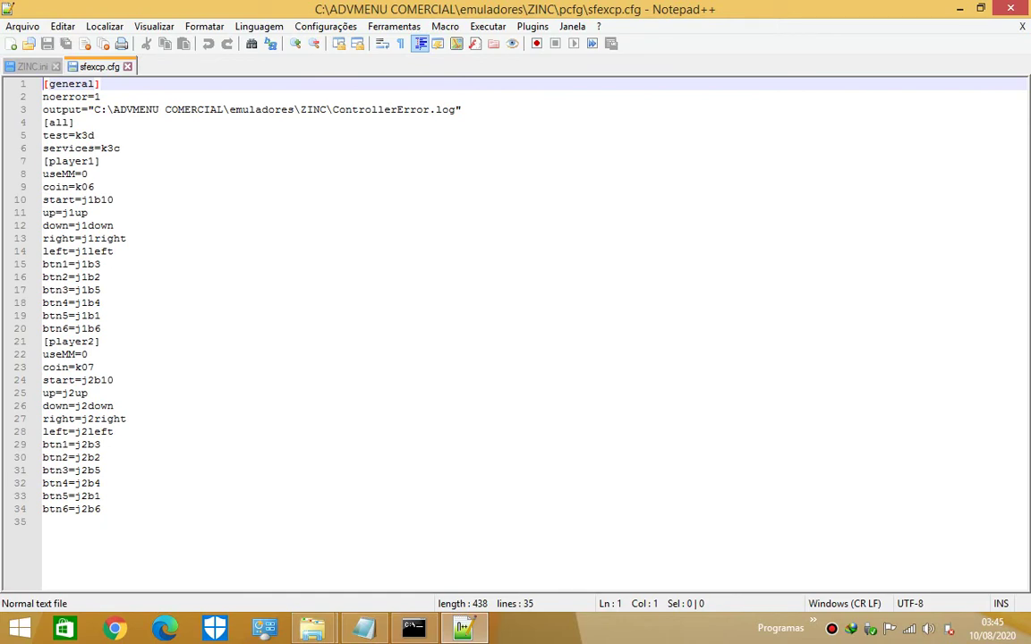
pyautogui.moveTo(50, 329); pyautogui.dragTo(102, 329)
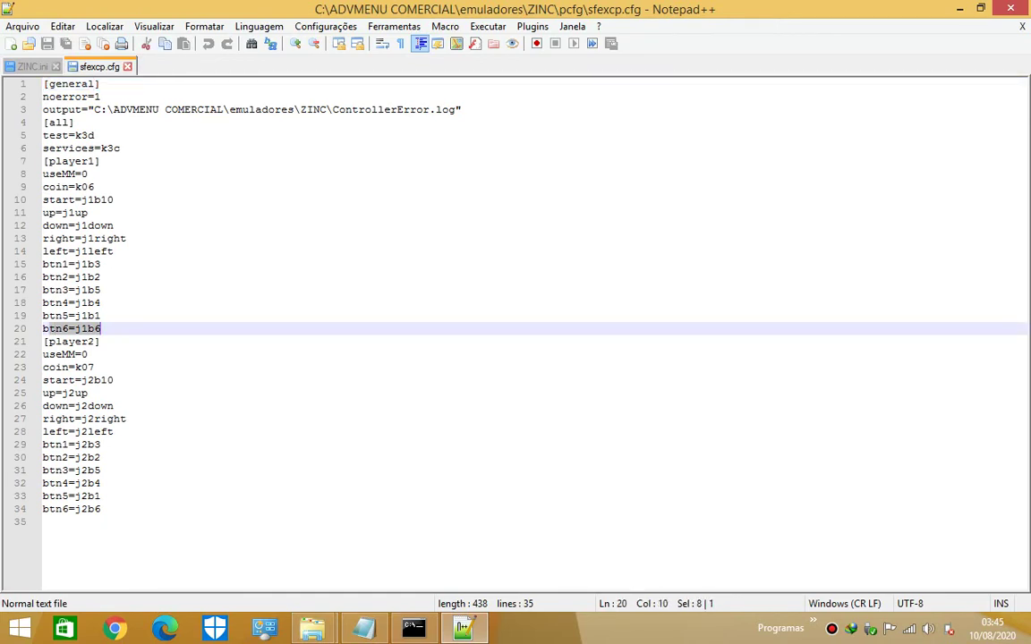
pyautogui.hotkey('ctrl', 'w')
pyautogui.click(55, 66)
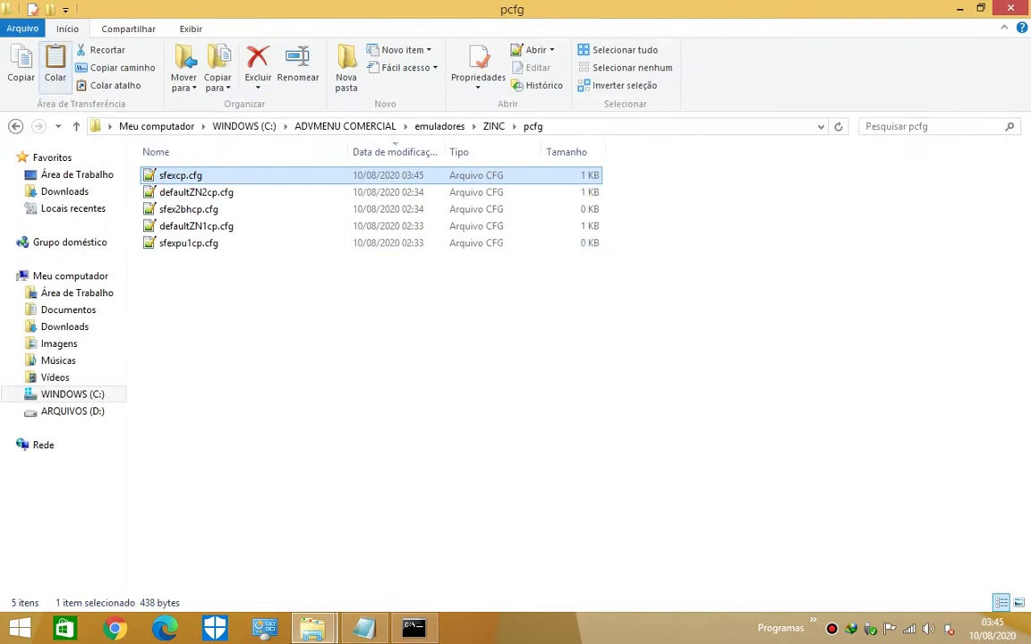
# Rename sfexcp.cfg in the pcfg folder as controle.cfg.
pyautogui.rightClick(175, 172)
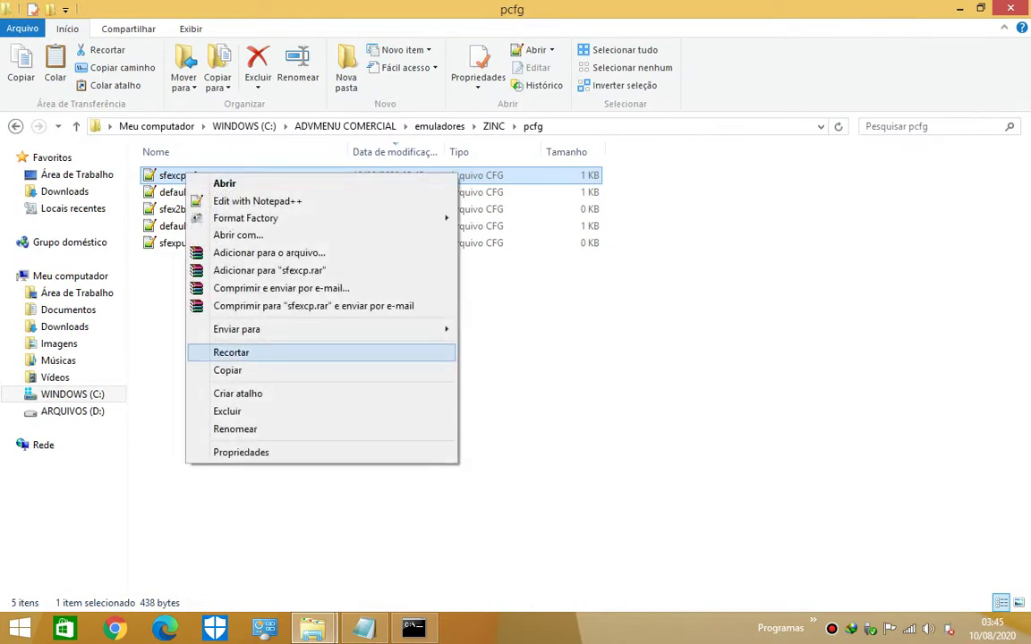
pyautogui.click(215, 386)
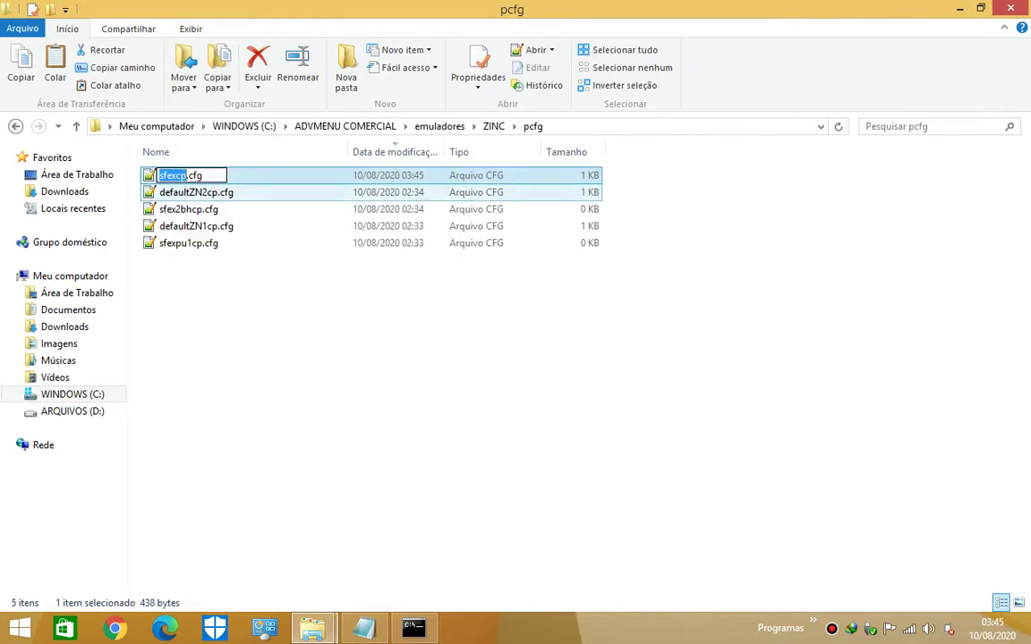
pyautogui.write('controle')
pyautogui.press('Return')
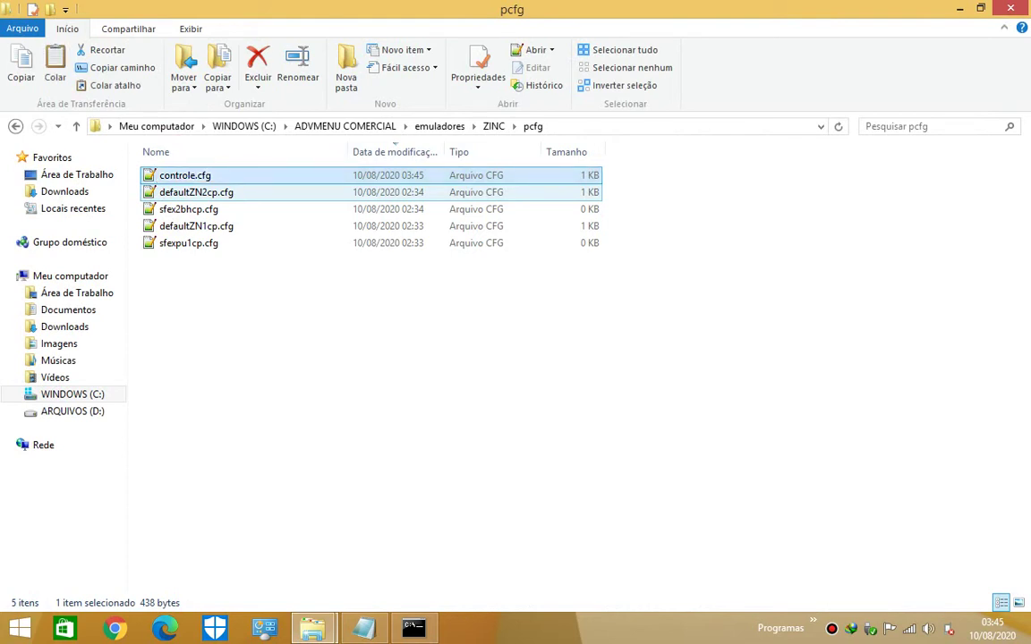
# Move controle.cfg from the pcfg folder into the parent ZINC folder, replacing the existing file of that name.
pyautogui.rightClick(183, 174)
pyautogui.click(233, 370)
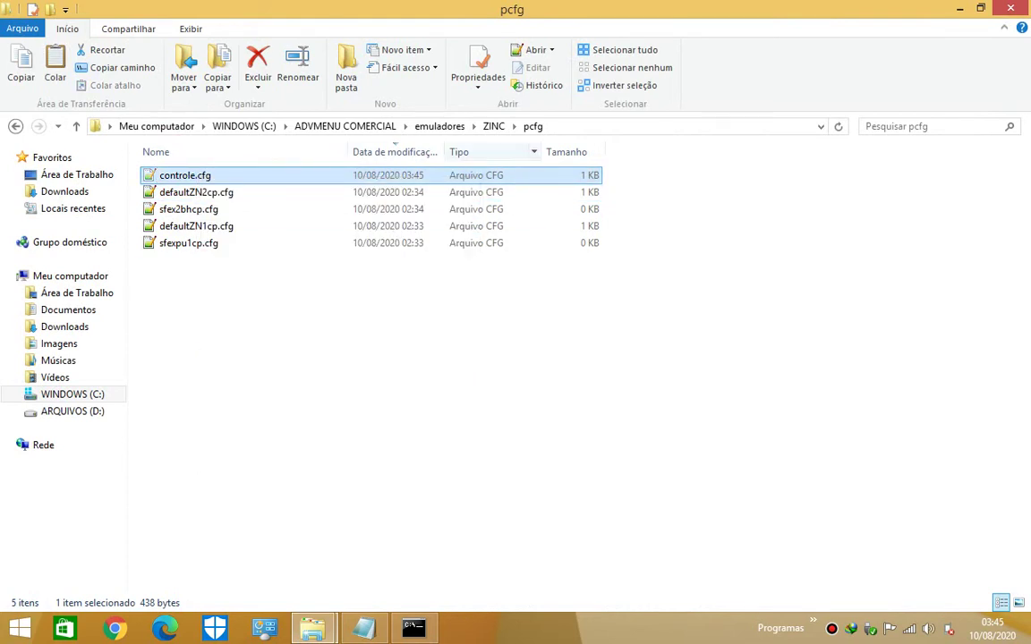
pyautogui.click(494, 126)
pyautogui.rightClick(717, 219)
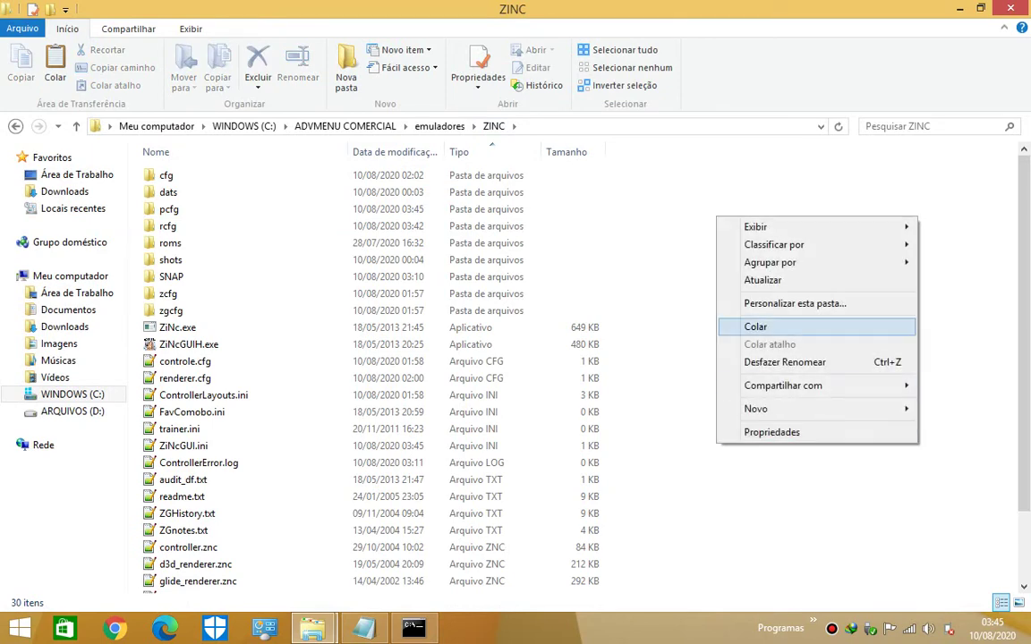
pyautogui.click(755, 326)
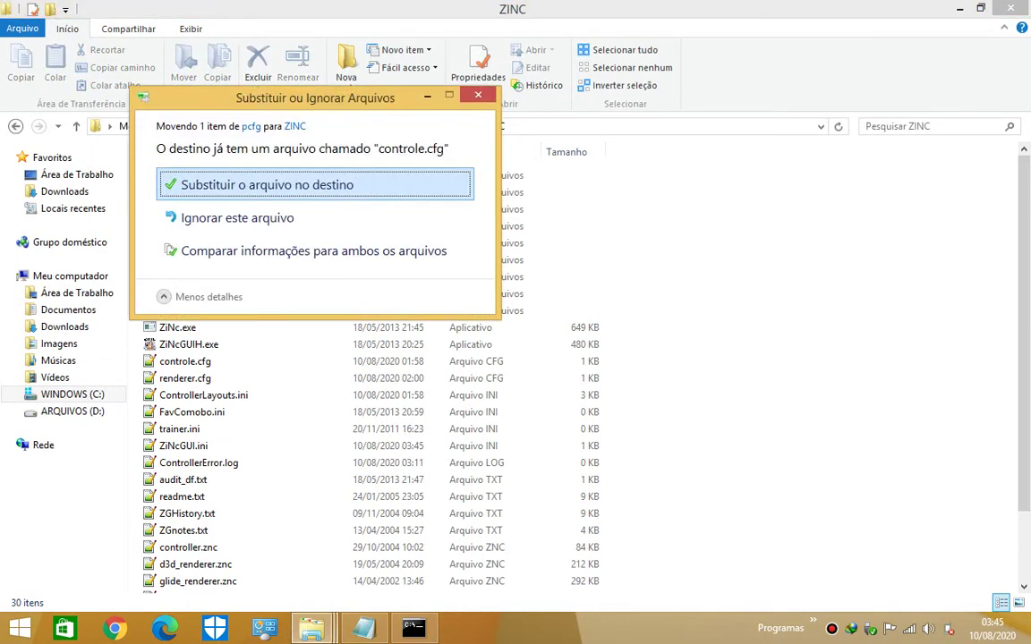
pyautogui.click(267, 185)
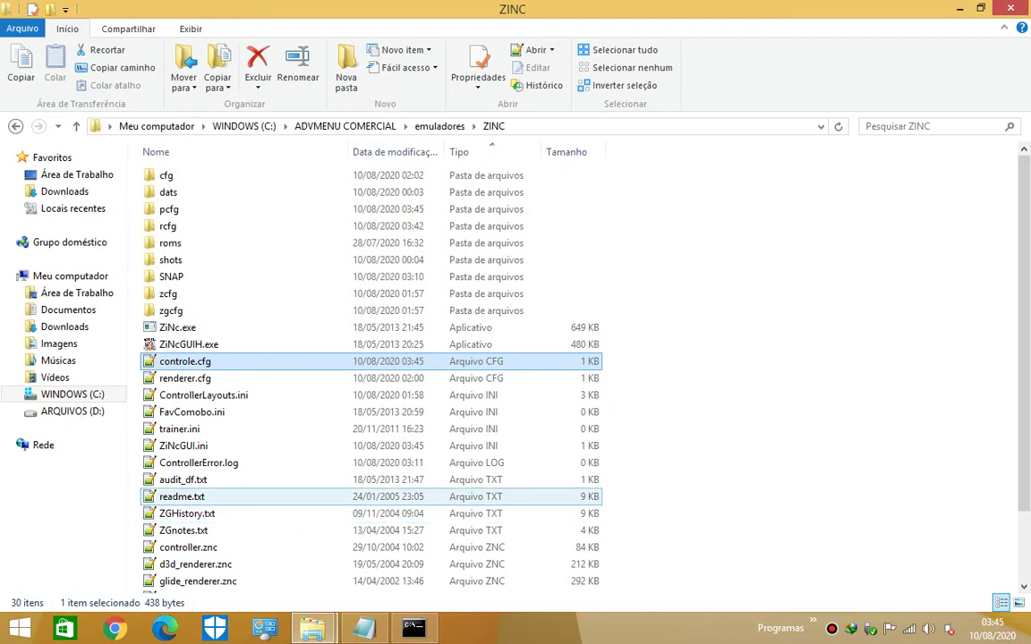
# Look over the files in the ZINC folder and bring up the Notepad notes listing the ZiNc arguments.
pyautogui.click(680, 447)
pyautogui.scroll(-1, 370, 385)
pyautogui.scroll(-1, 371, 389)
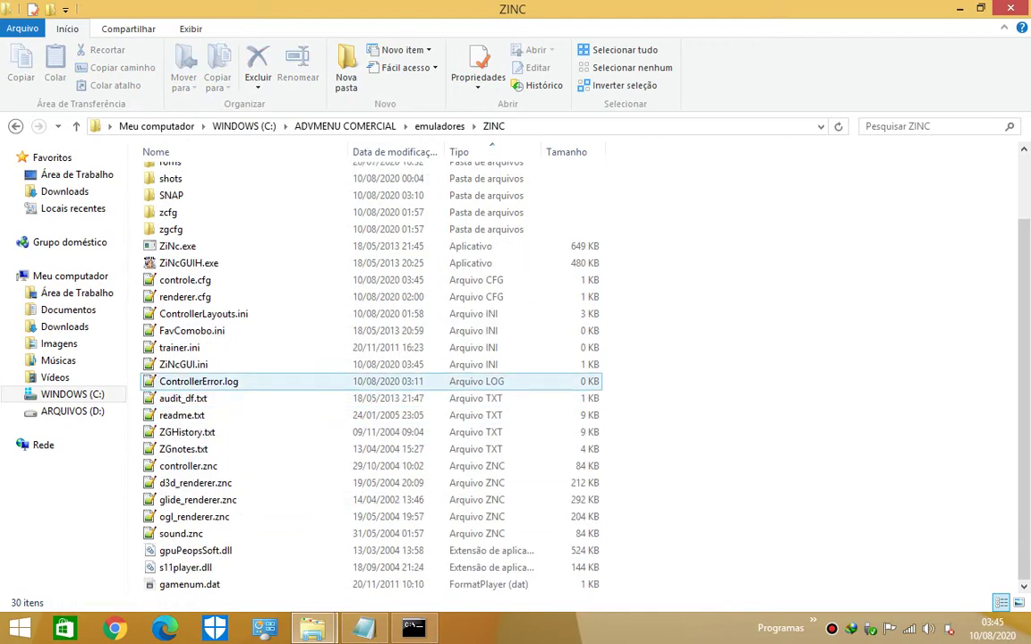
pyautogui.click(364, 629)
pyautogui.click(398, 256)
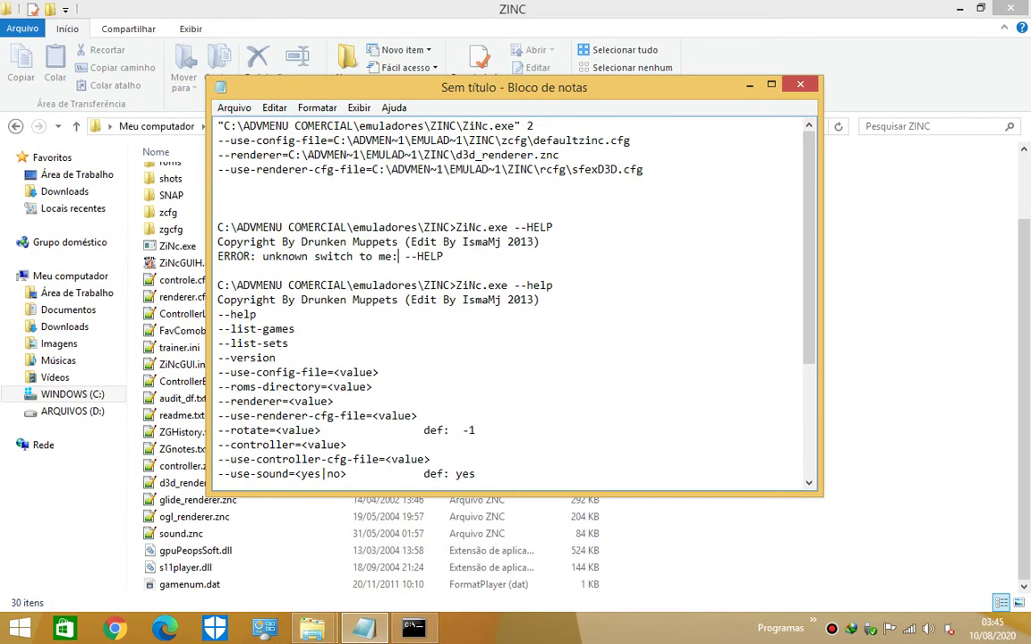
# Open ZINC.ini from C:\ADVMENU COMERCIAL\ini in Notepad++ and highlight renderer.cfg in the COMANDO2 line.
pyautogui.click(312, 629)
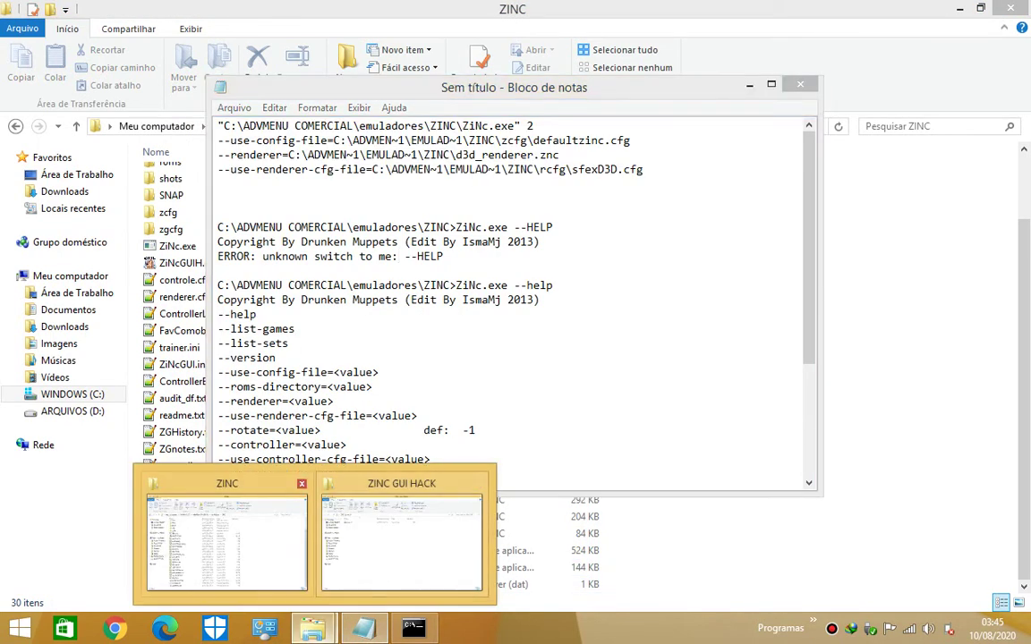
pyautogui.click(401, 537)
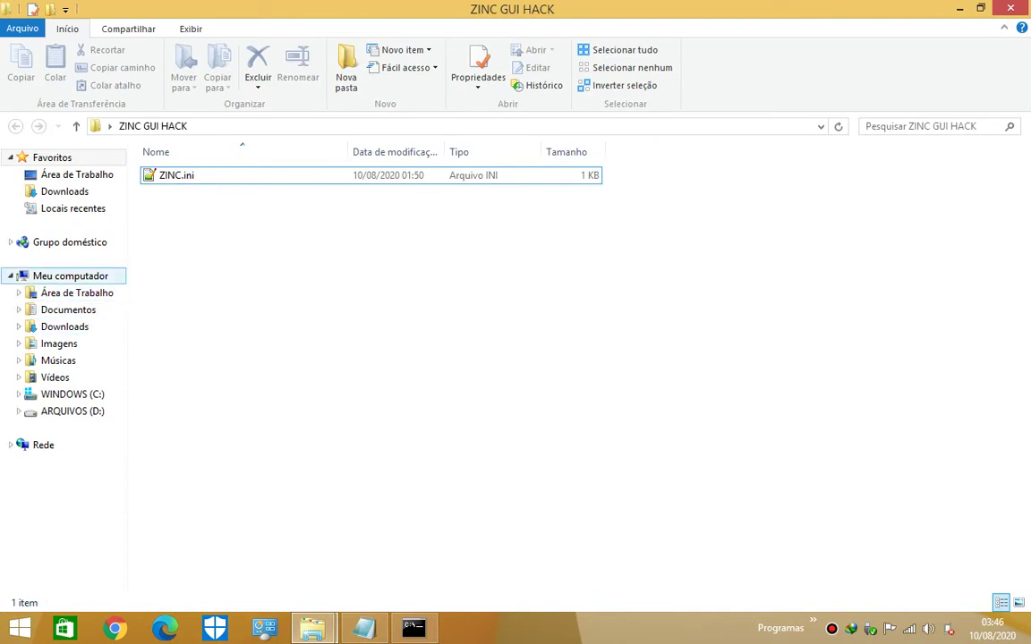
pyautogui.click(72, 394)
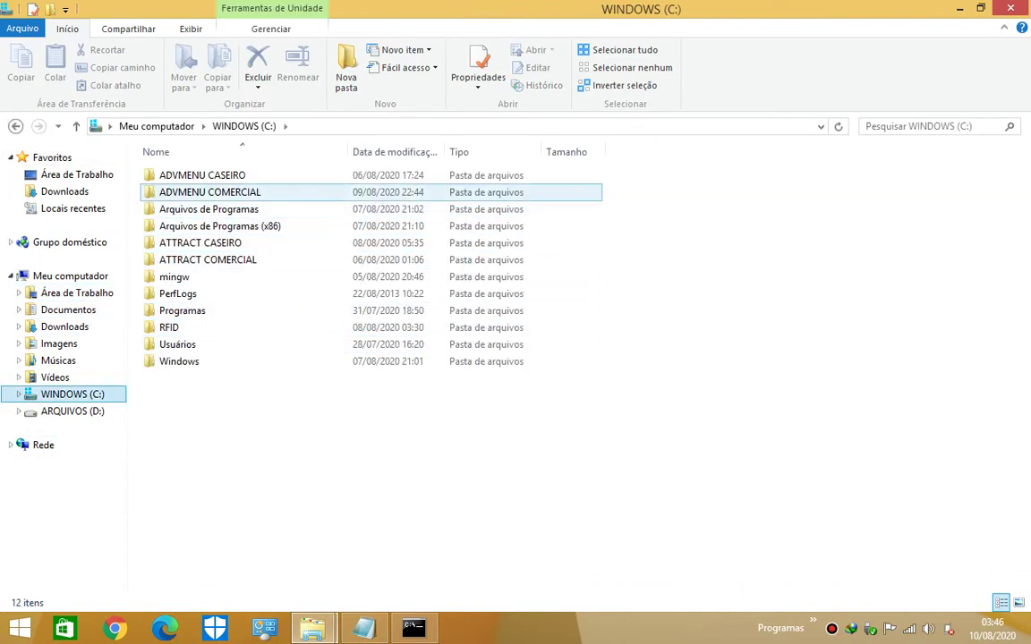
pyautogui.doubleClick(209, 192)
pyautogui.doubleClick(179, 209)
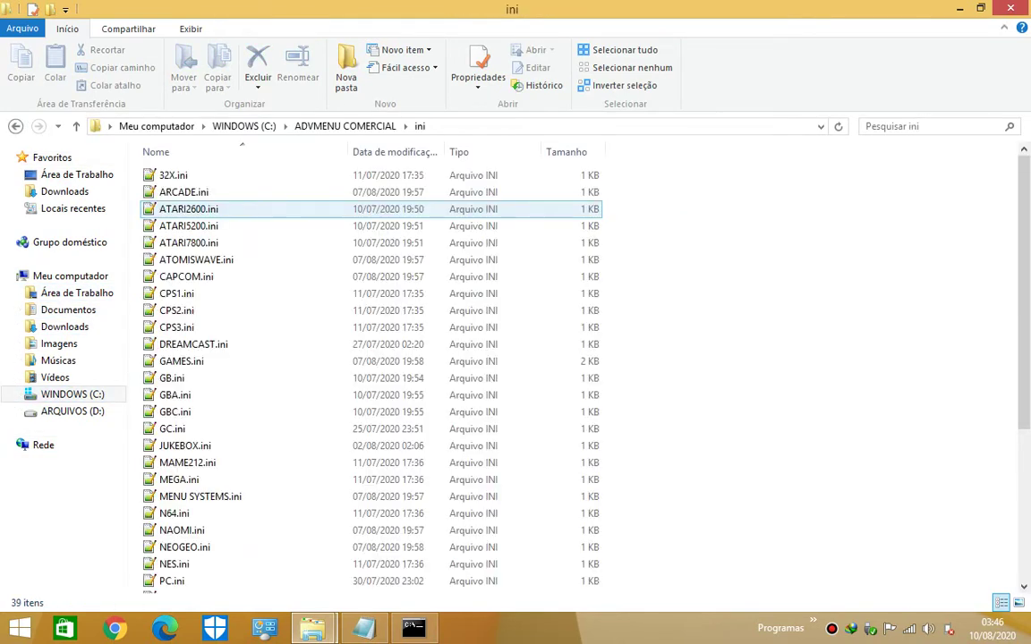
pyautogui.scroll(-4, 188, 219)
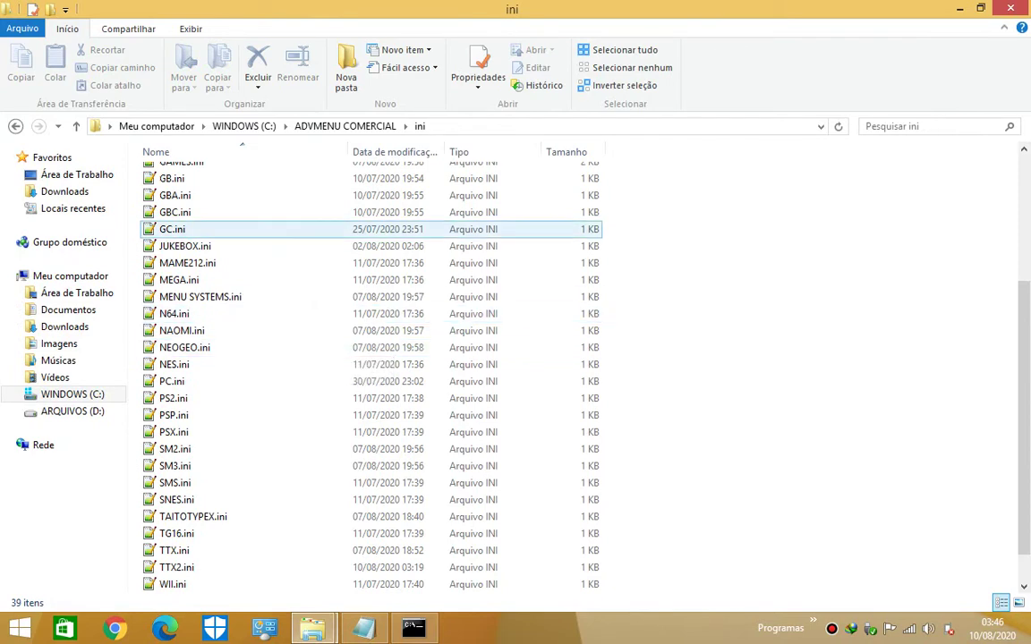
pyautogui.scroll(-1, 179, 229)
pyautogui.doubleClick(174, 527)
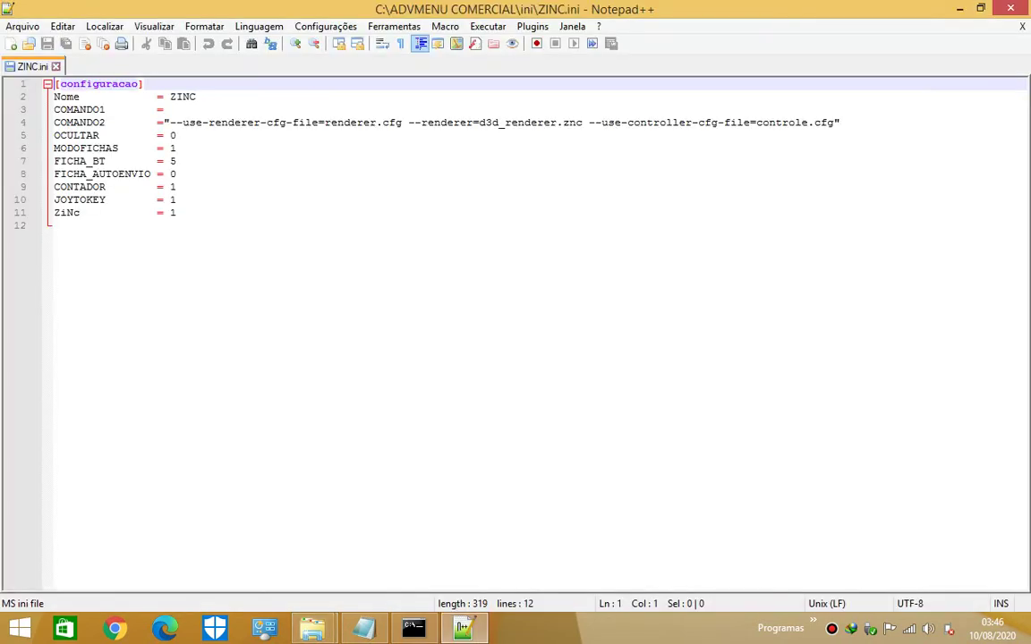
pyautogui.moveTo(170, 122); pyautogui.dragTo(402, 122)
# Open renderer.cfg from the ZINC emulator folder, review its XSize, YSize, FullScreen and ShowFPS settings, and close both open files.
pyautogui.moveTo(313, 629)
pyautogui.click(230, 534)
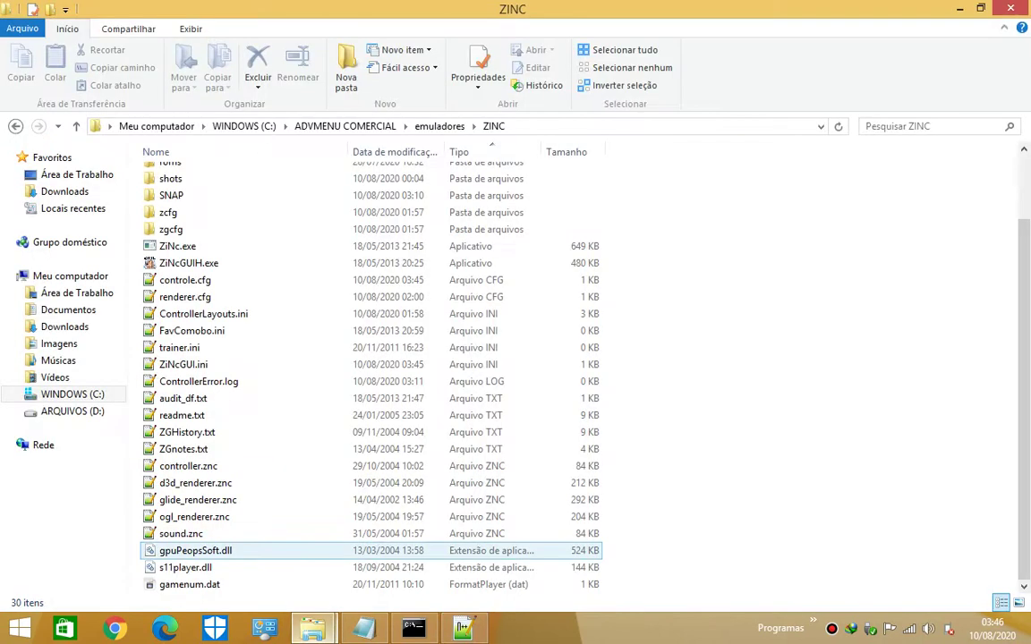
pyautogui.doubleClick(185, 297)
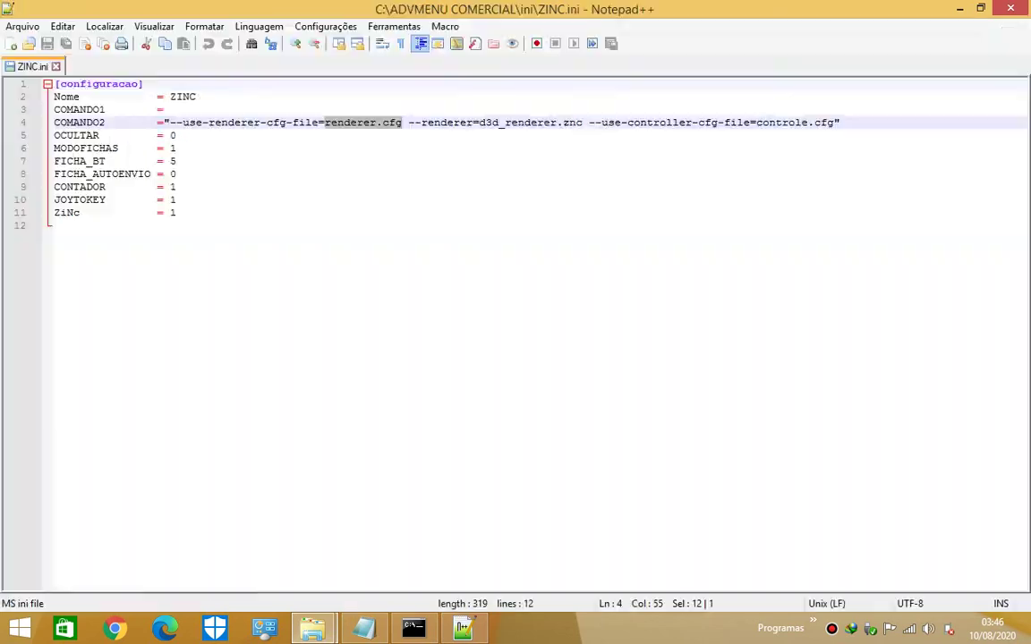
pyautogui.click(165, 109)
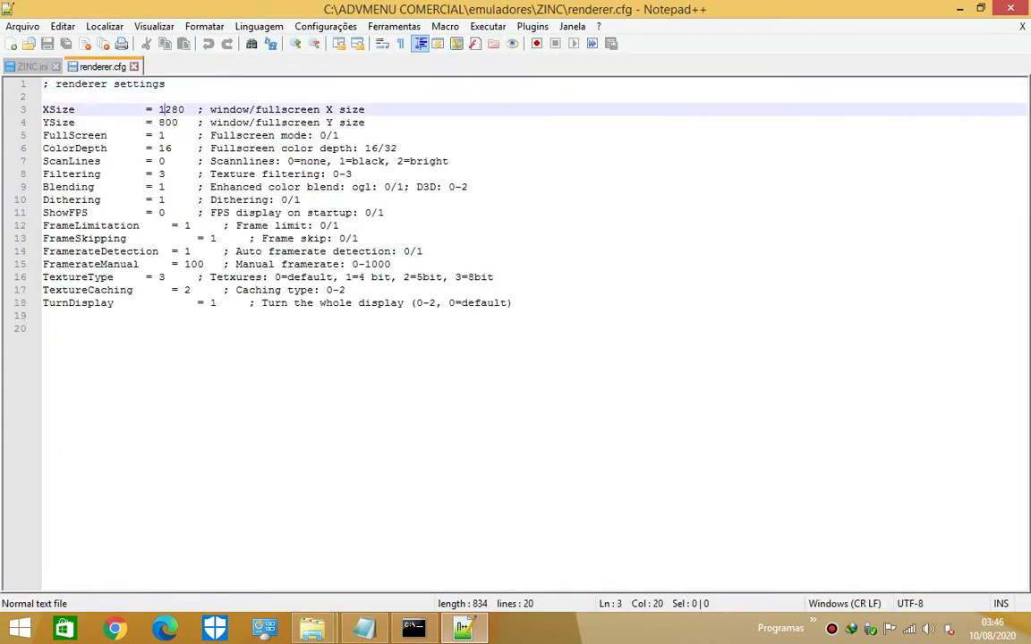
pyautogui.press('Down')
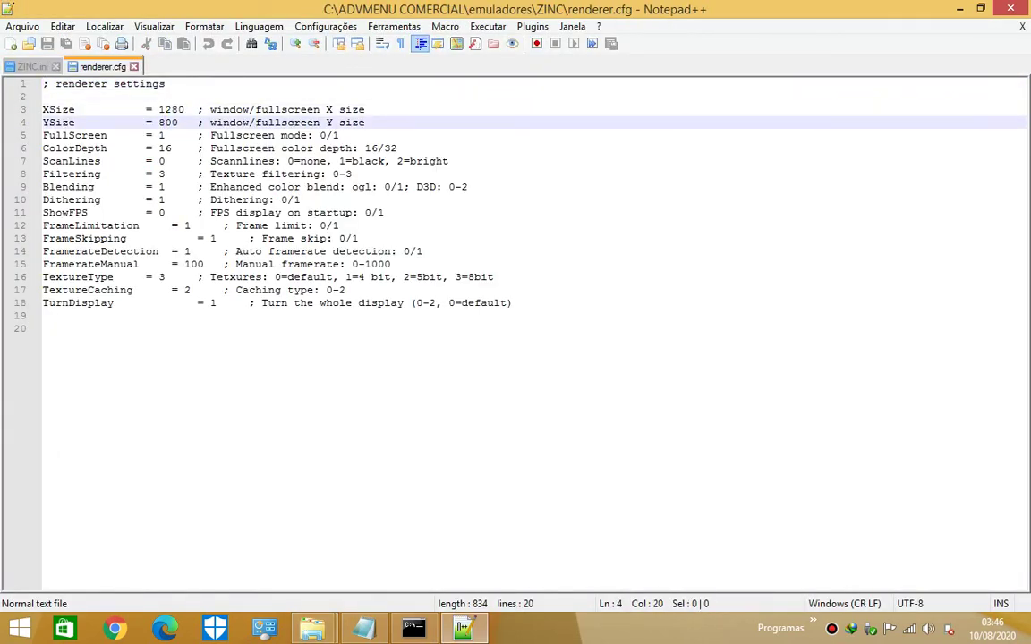
pyautogui.doubleClick(162, 135)
pyautogui.click(43, 329)
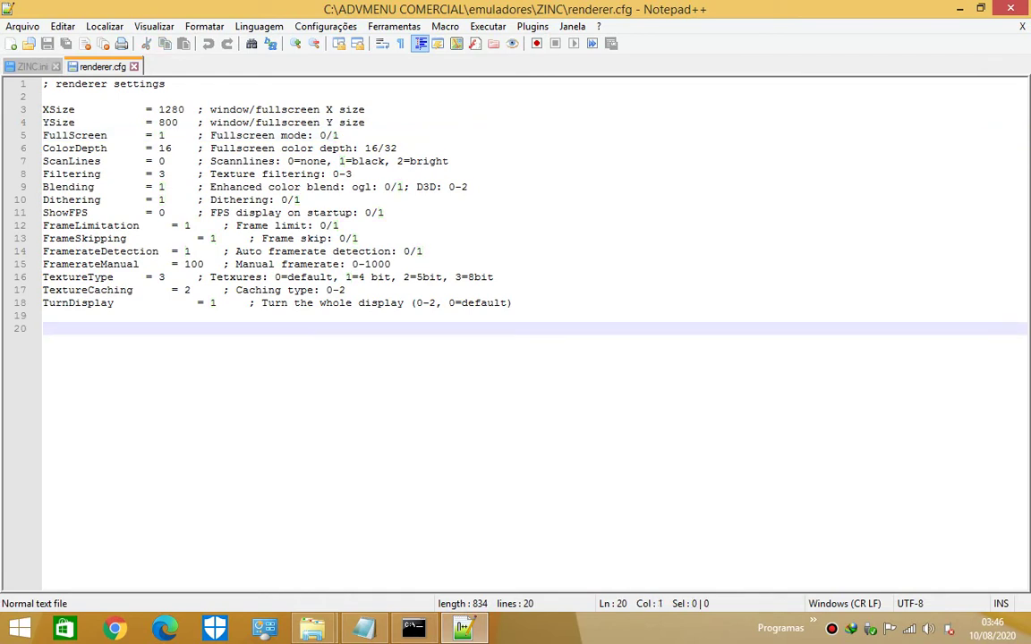
pyautogui.moveTo(43, 213); pyautogui.dragTo(171, 213)
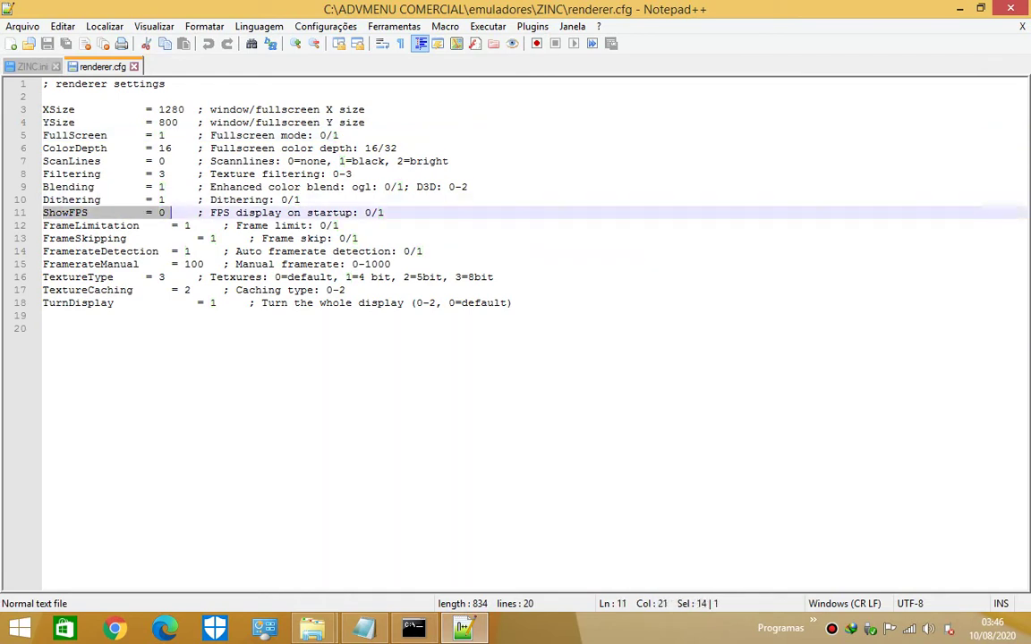
pyautogui.click(43, 328)
pyautogui.click(159, 213)
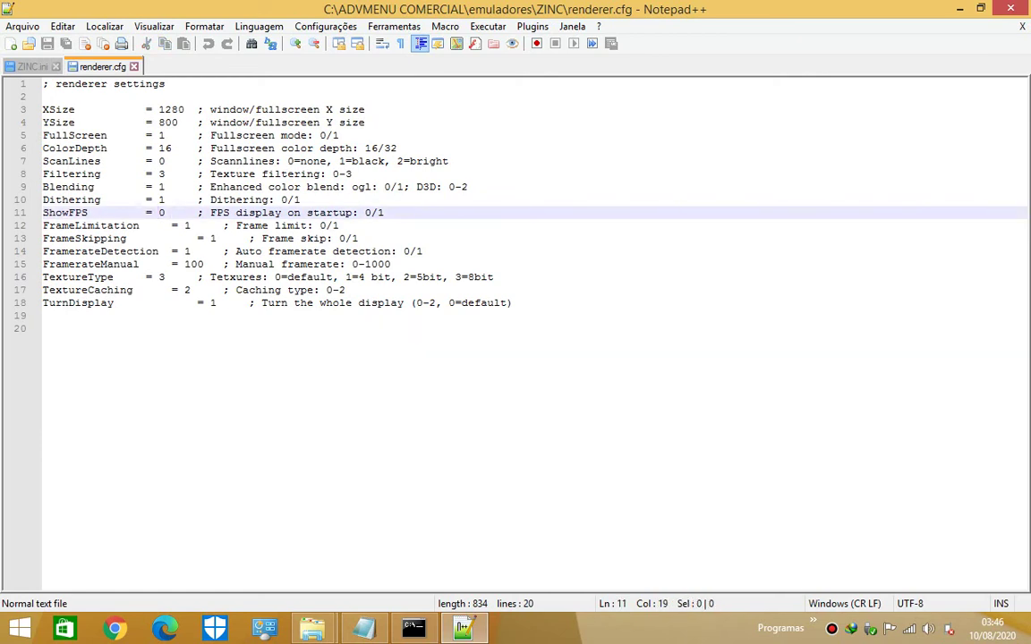
pyautogui.click(134, 67)
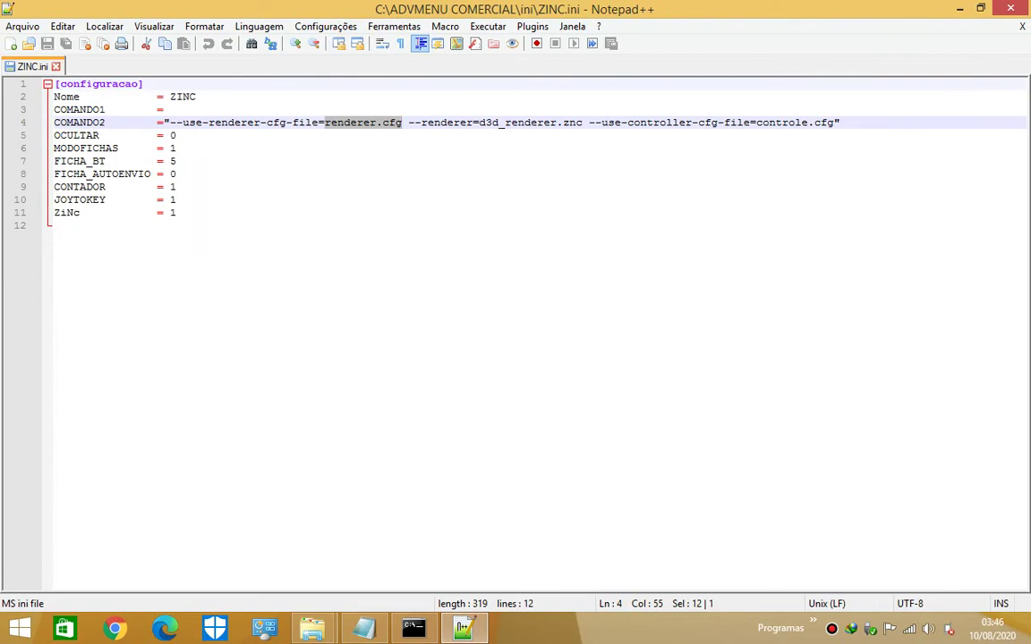
pyautogui.click(56, 66)
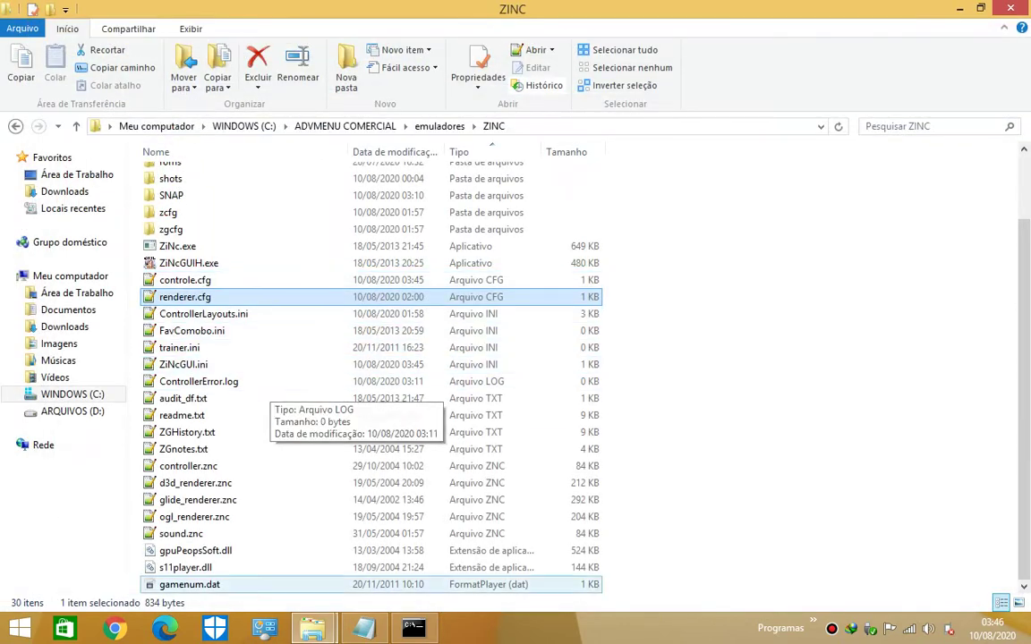
# Reopen ZINC.ini from the ini folder, highlight the --renderer=d3d_renderer.znc argument in COMANDO2, and close the file.
pyautogui.click(364, 628)
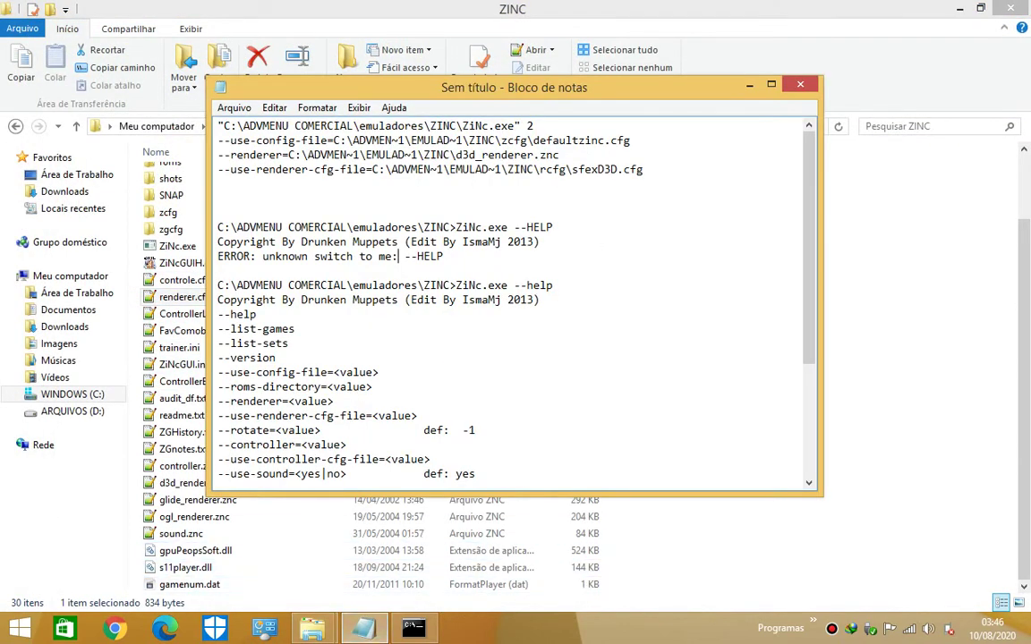
pyautogui.moveTo(313, 629)
pyautogui.click(395, 541)
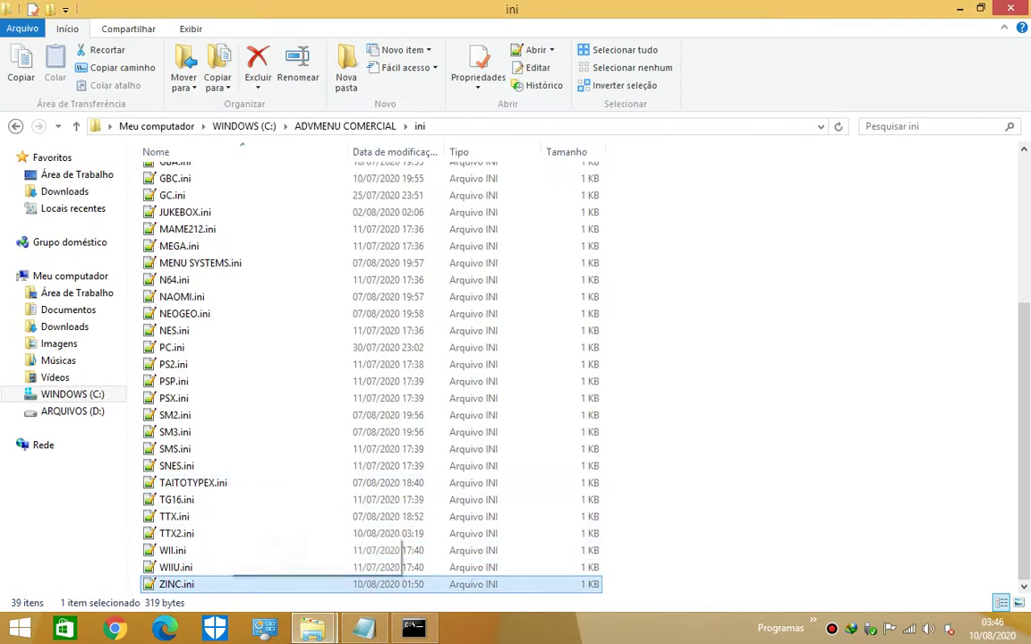
pyautogui.press('Return')
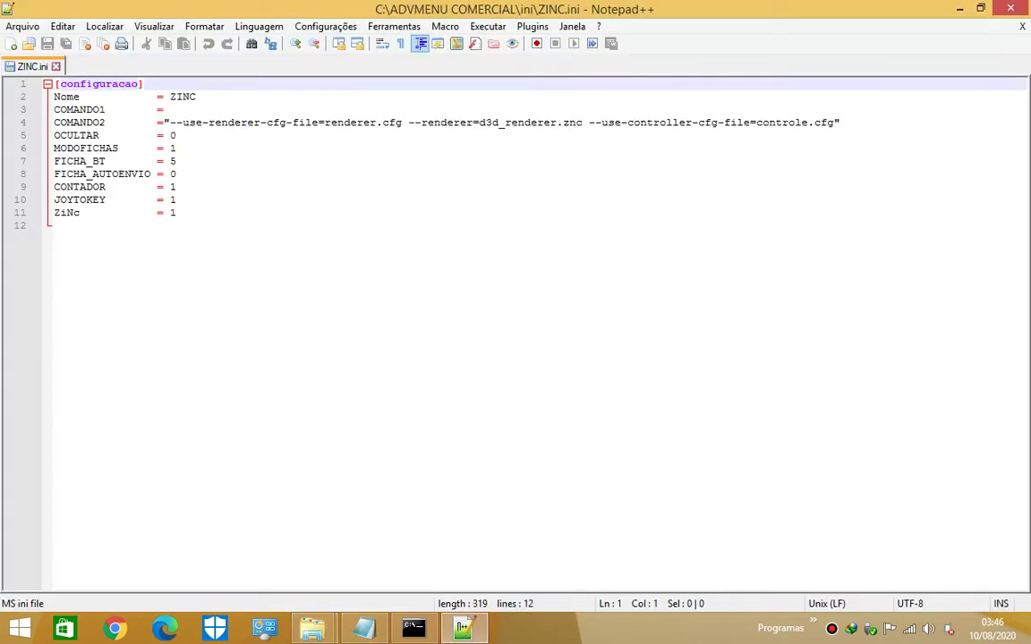
pyautogui.moveTo(408, 122); pyautogui.dragTo(589, 123)
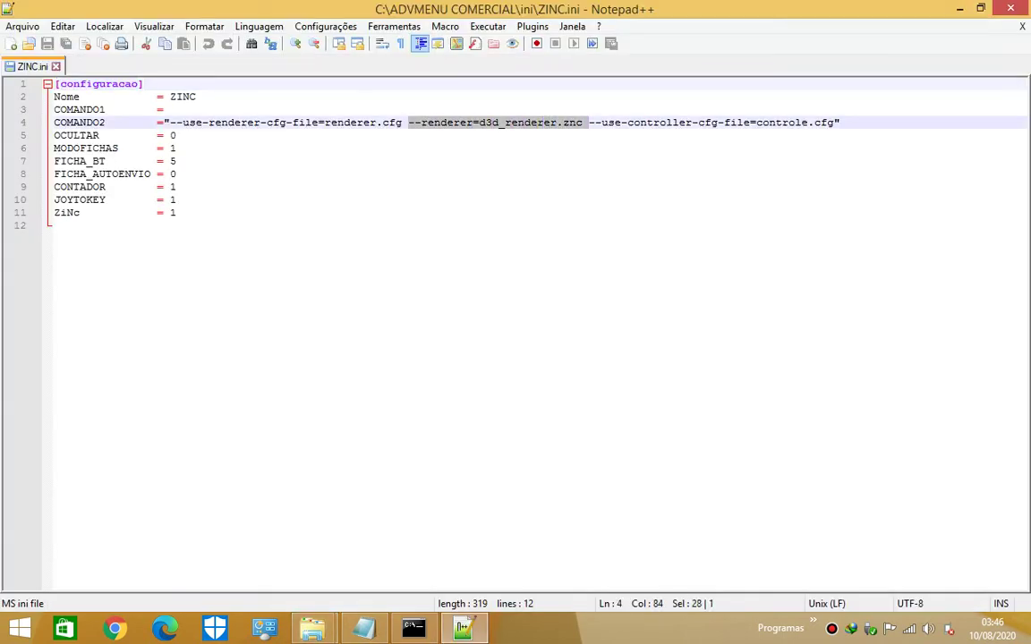
pyautogui.click(176, 147)
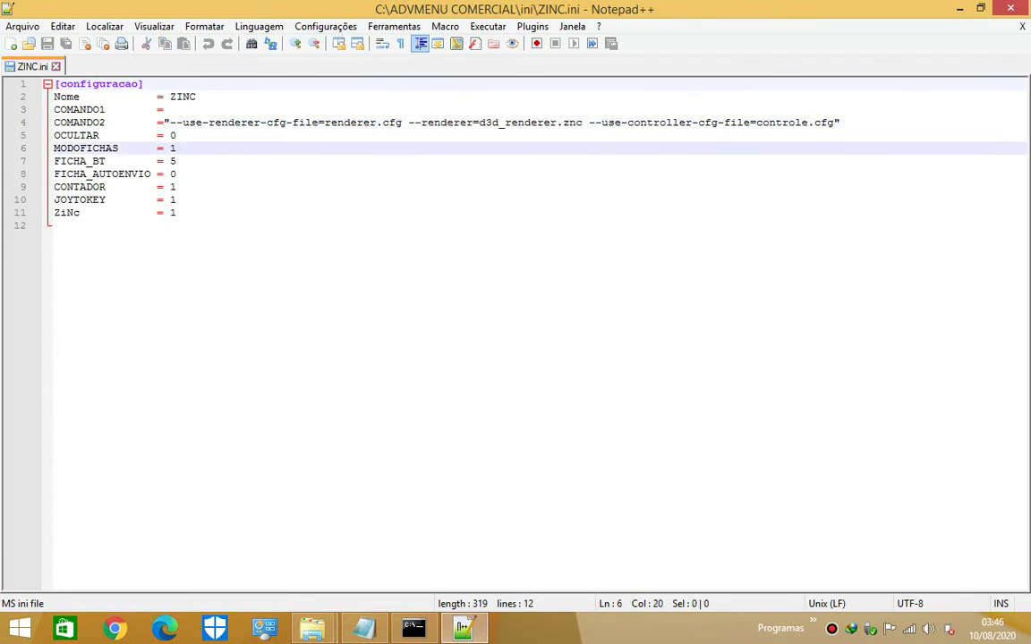
pyautogui.moveTo(408, 123); pyautogui.dragTo(582, 122)
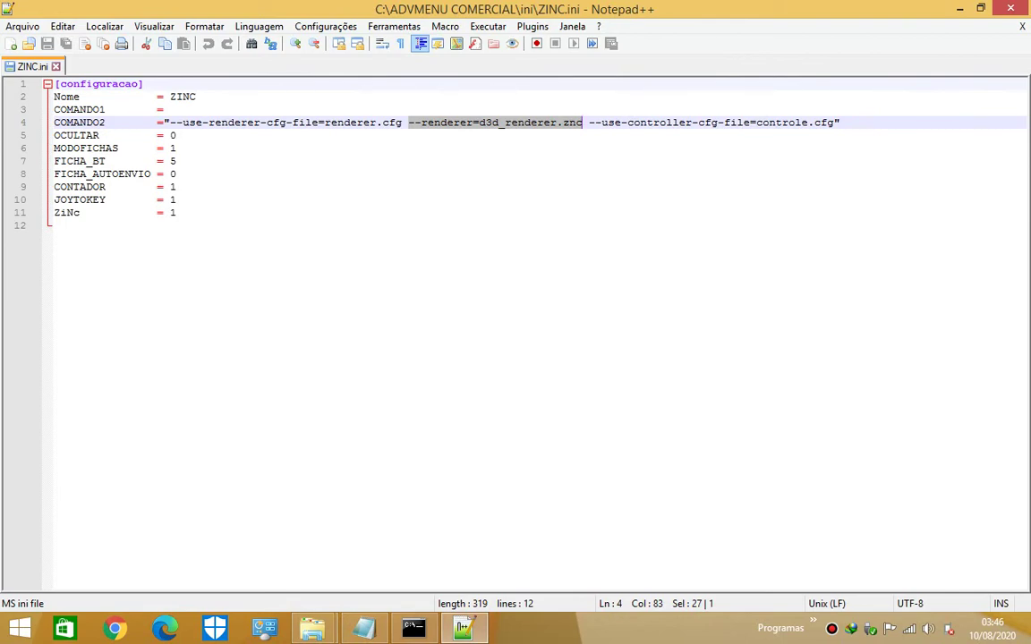
pyautogui.click(507, 123)
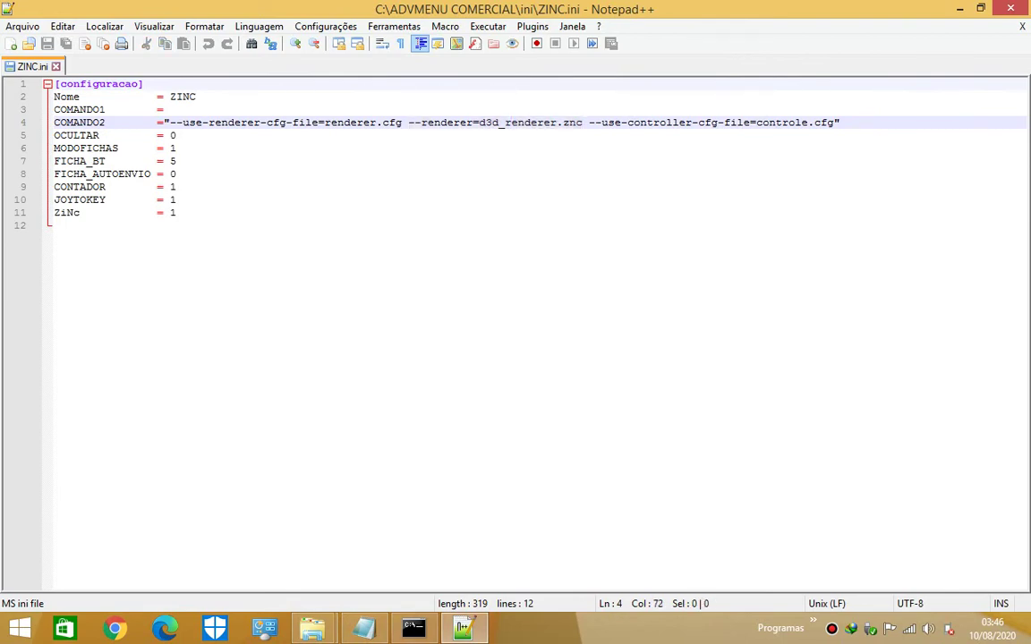
pyautogui.click(56, 67)
pyautogui.hotkey('alt', 'F4')
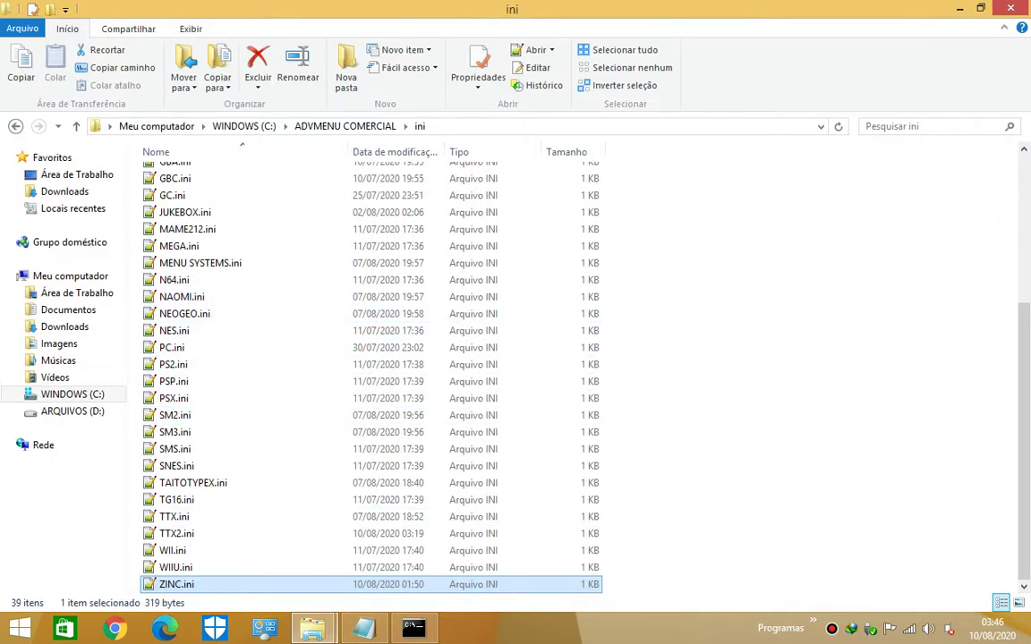
# Open d3d_renderer.znc from the ZINC emulator folder in Notepad++, look through its contents, close it, and minimize the folder window.
pyautogui.moveTo(312, 630)
pyautogui.click(299, 483)
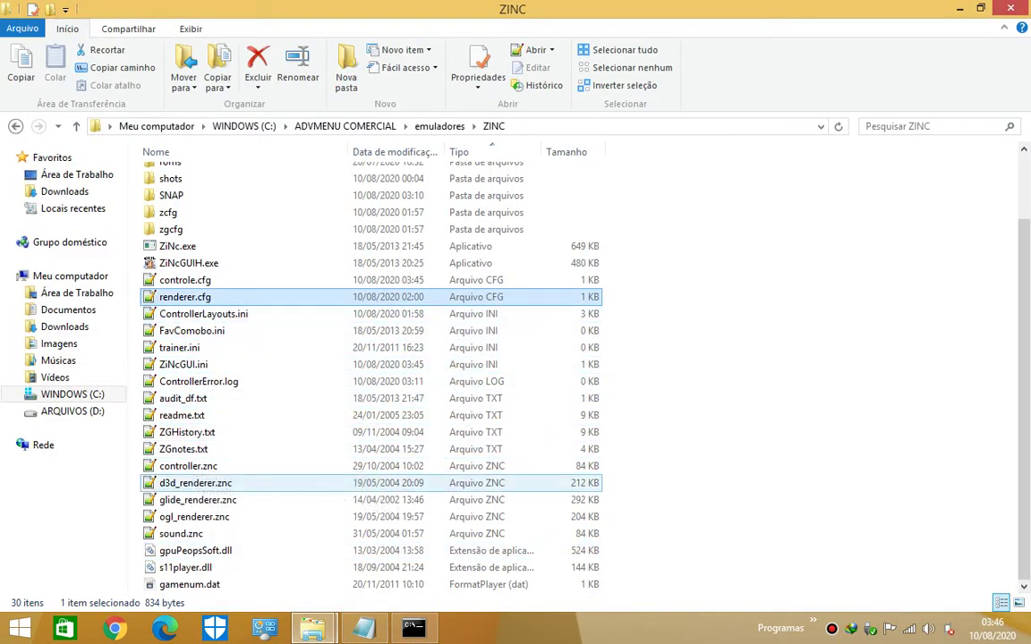
pyautogui.doubleClick(195, 482)
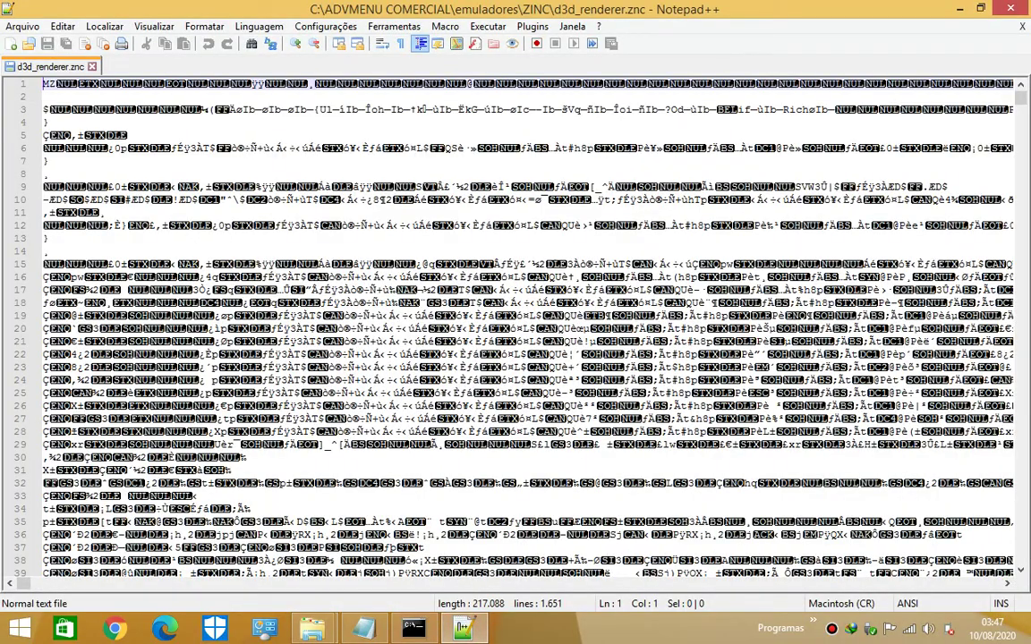
pyautogui.scroll(-12, 515, 323)
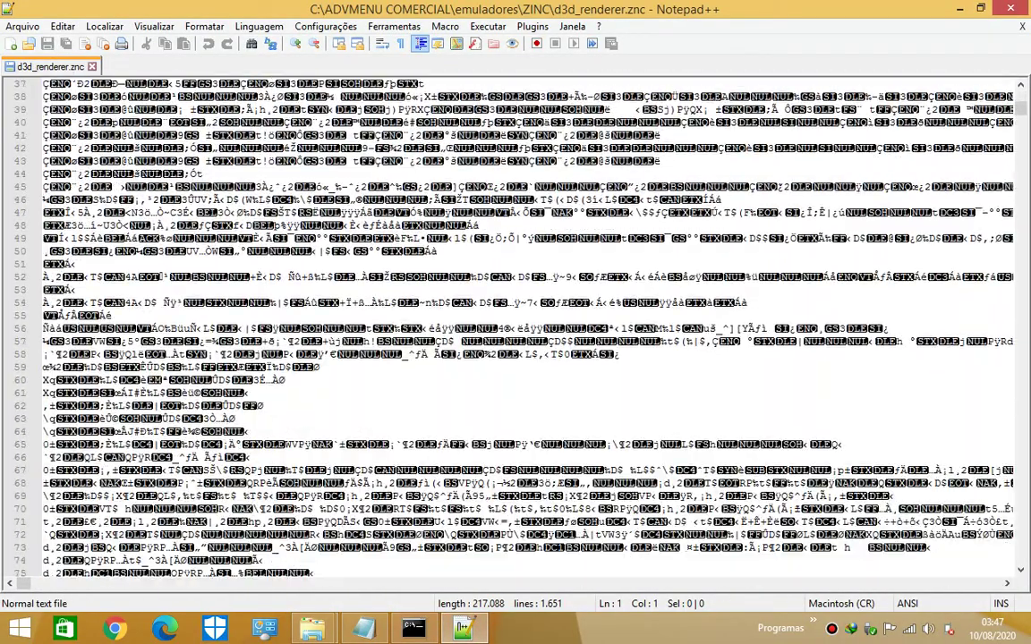
pyautogui.scroll(-20, 515, 322)
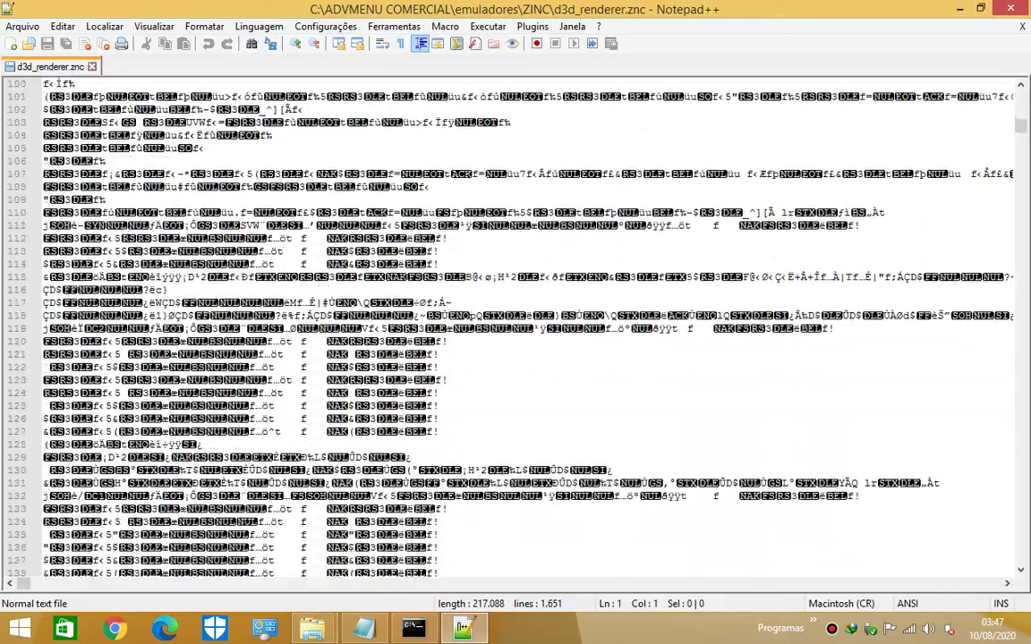
pyautogui.scroll(-19, 515, 323)
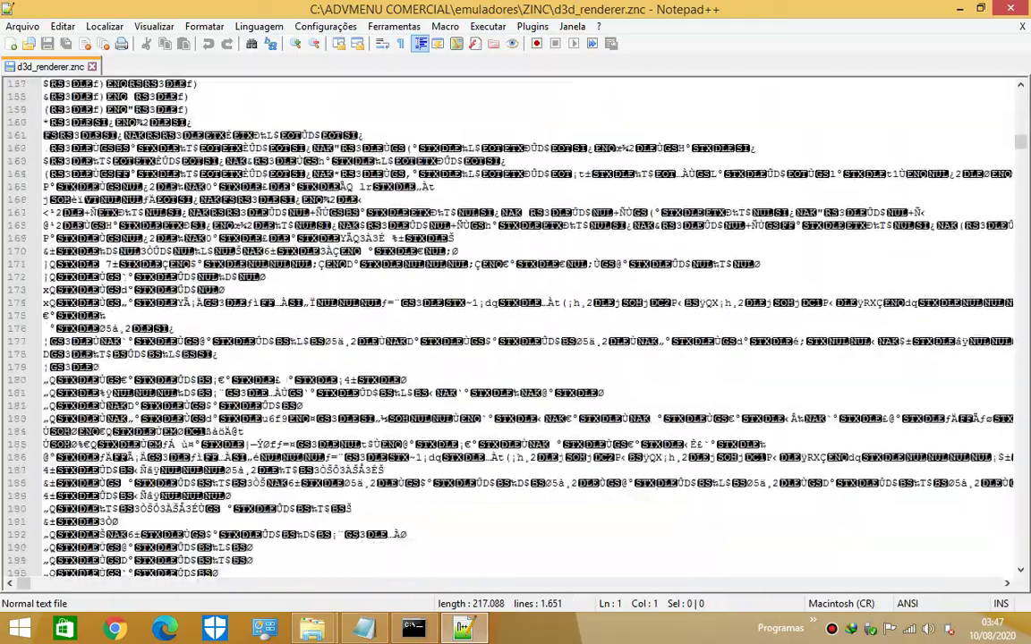
pyautogui.scroll(-19, 515, 323)
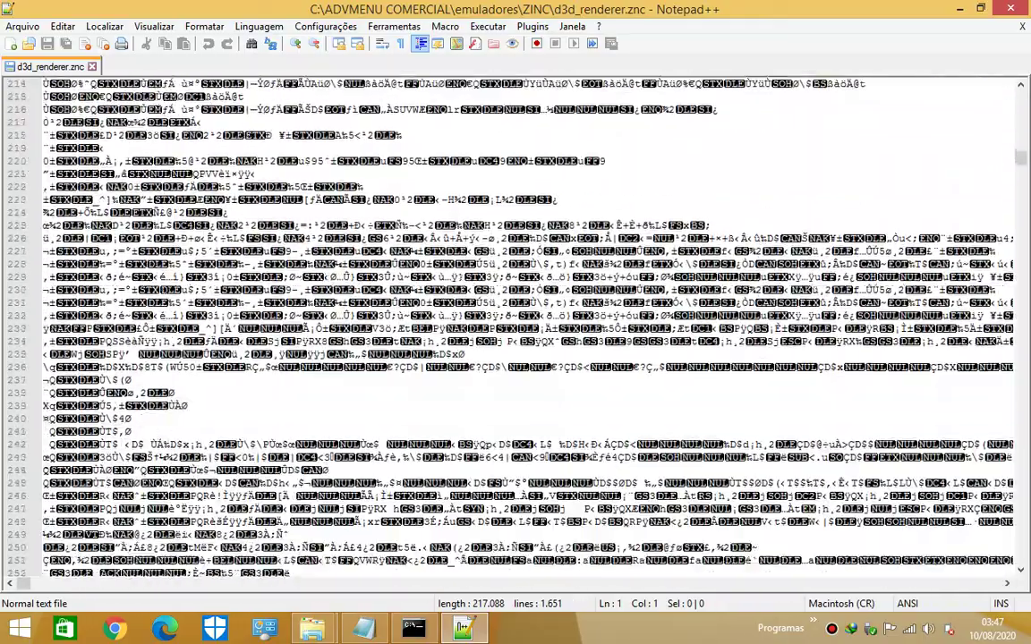
pyautogui.scroll(-10, 515, 322)
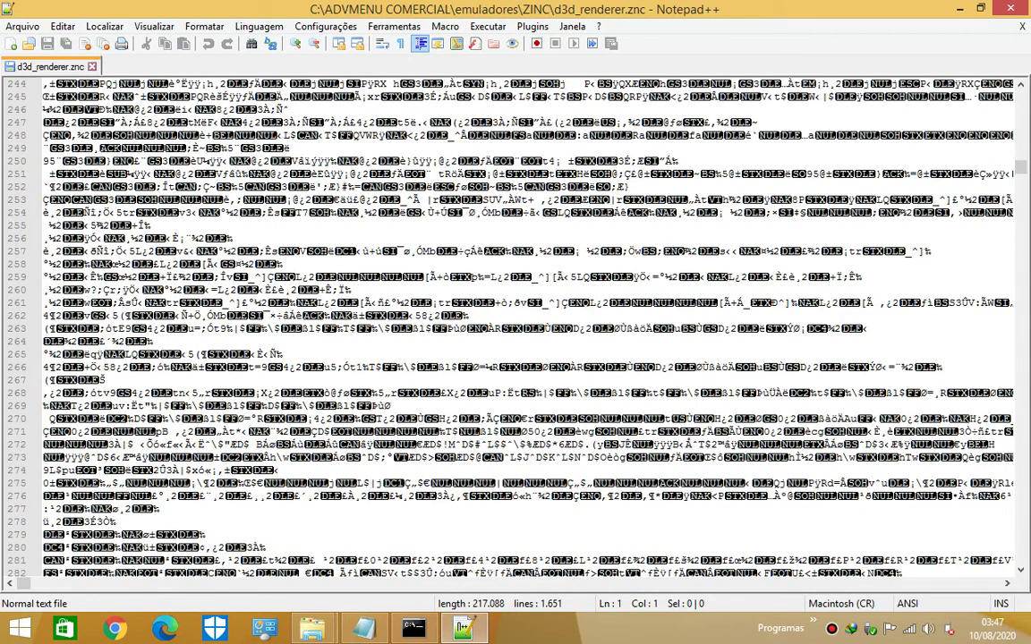
pyautogui.hotkey('alt', 'F4')
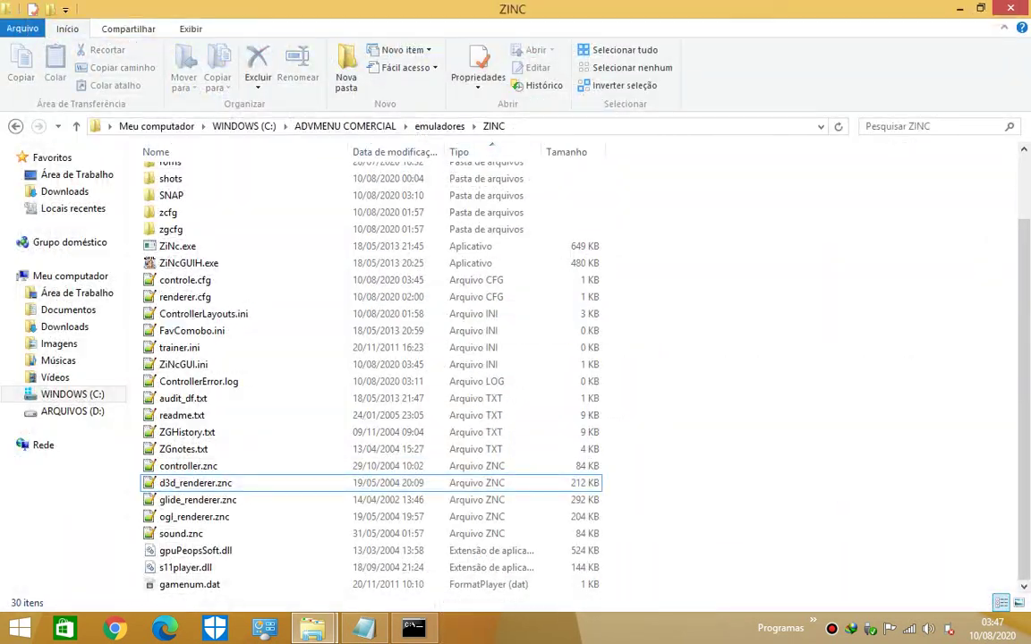
pyautogui.scroll(2, 358, 376)
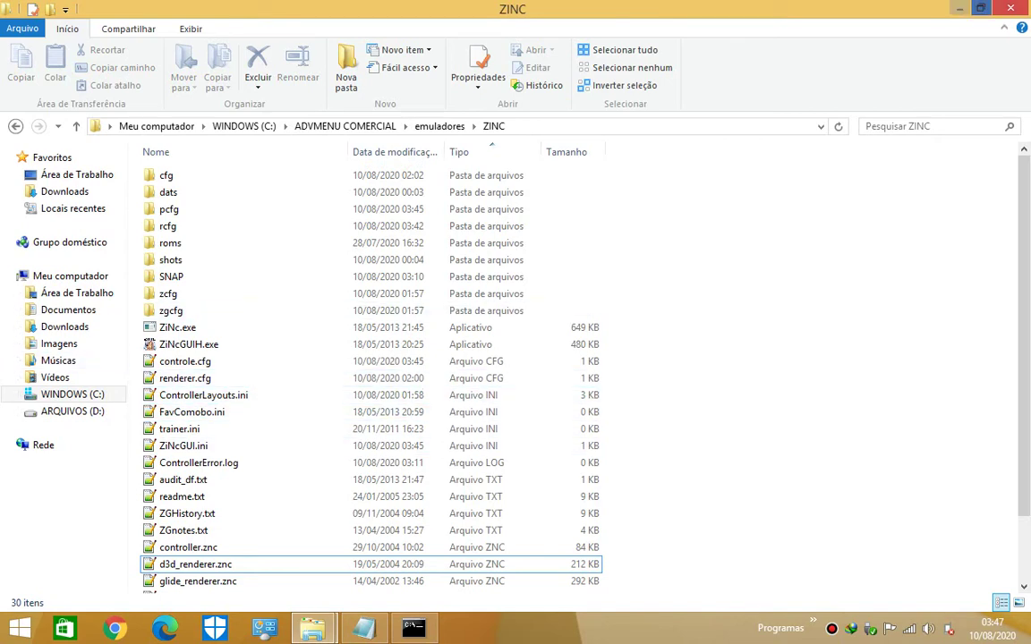
pyautogui.click(960, 8)
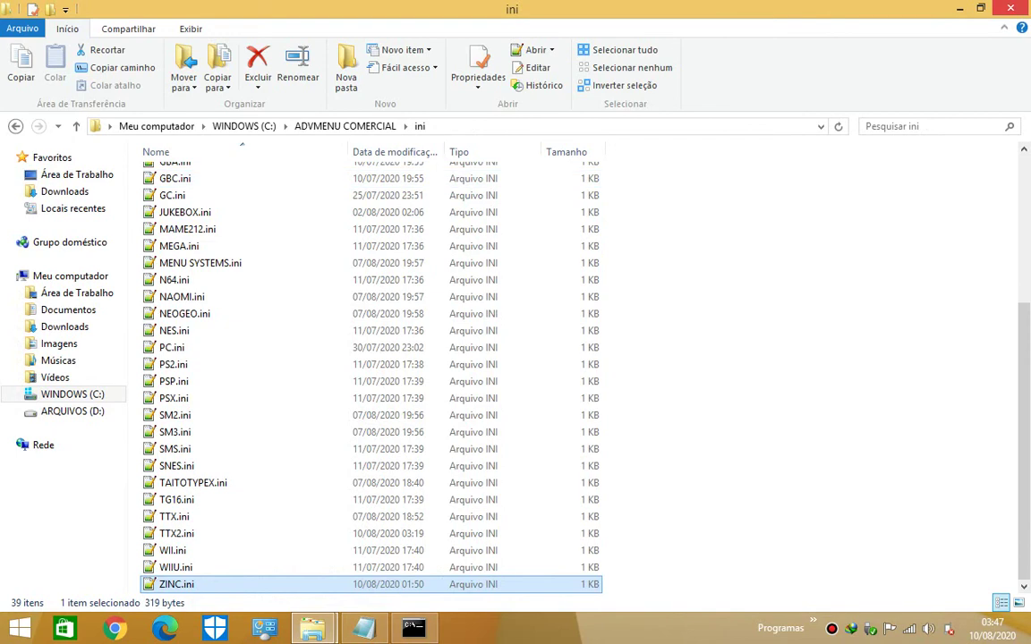
# Return to the untitled Notepad notes, keep them open unsaved, and highlight the game number 2 after ZiNc.exe.
pyautogui.click(959, 8)
pyautogui.click(799, 84)
pyautogui.hotkey('alt', 'F4')
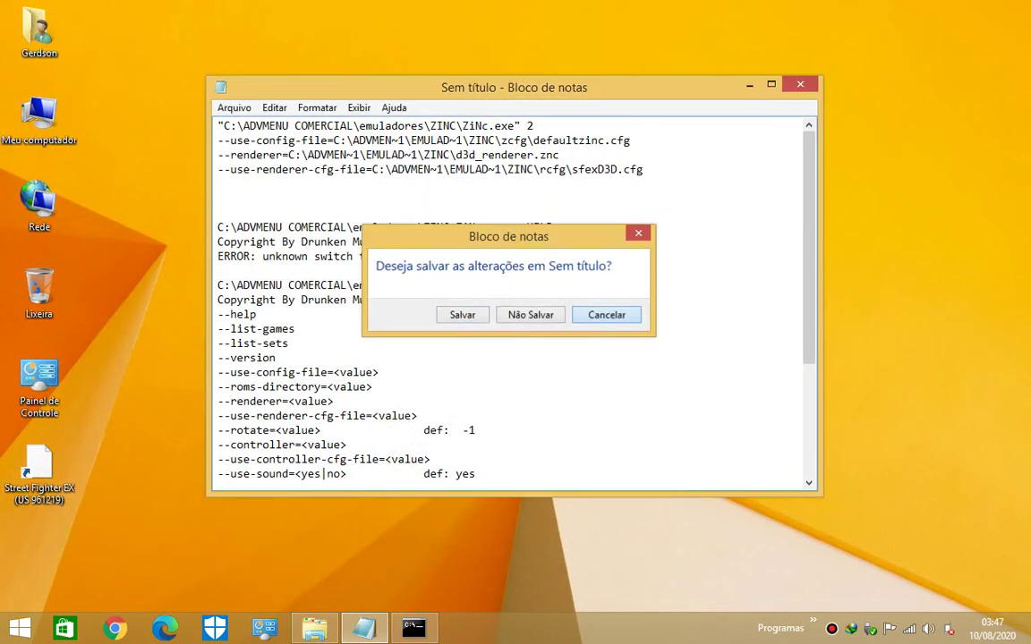
pyautogui.press('Escape')
pyautogui.doubleClick(530, 126)
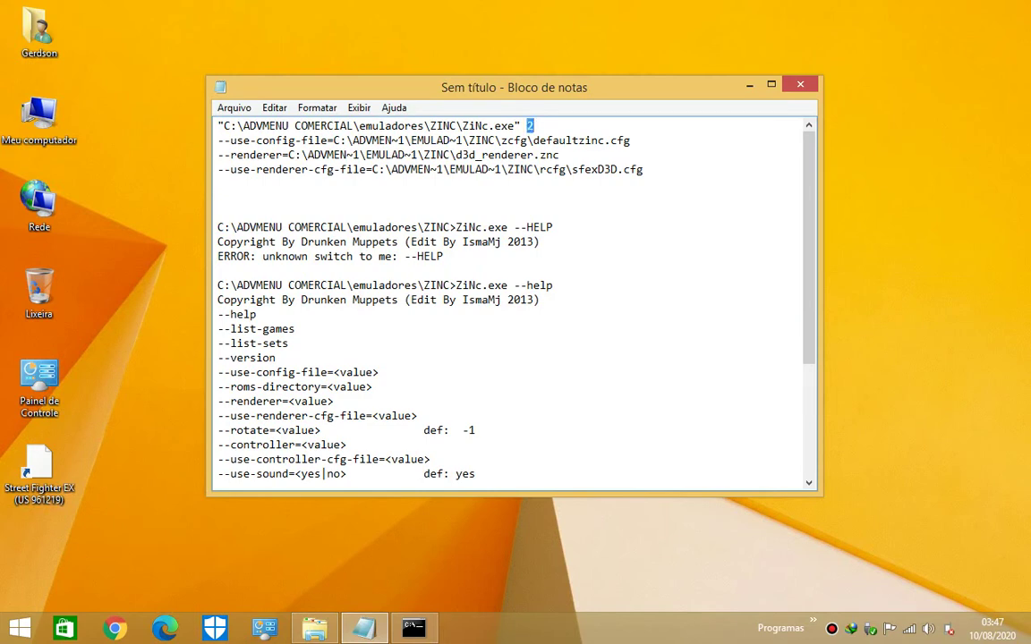
# Open the ZINC HACK folder in D:\Jogos and look through its numbered ZIP files from 1.zip to 71.zip.
pyautogui.doubleClick(39, 117)
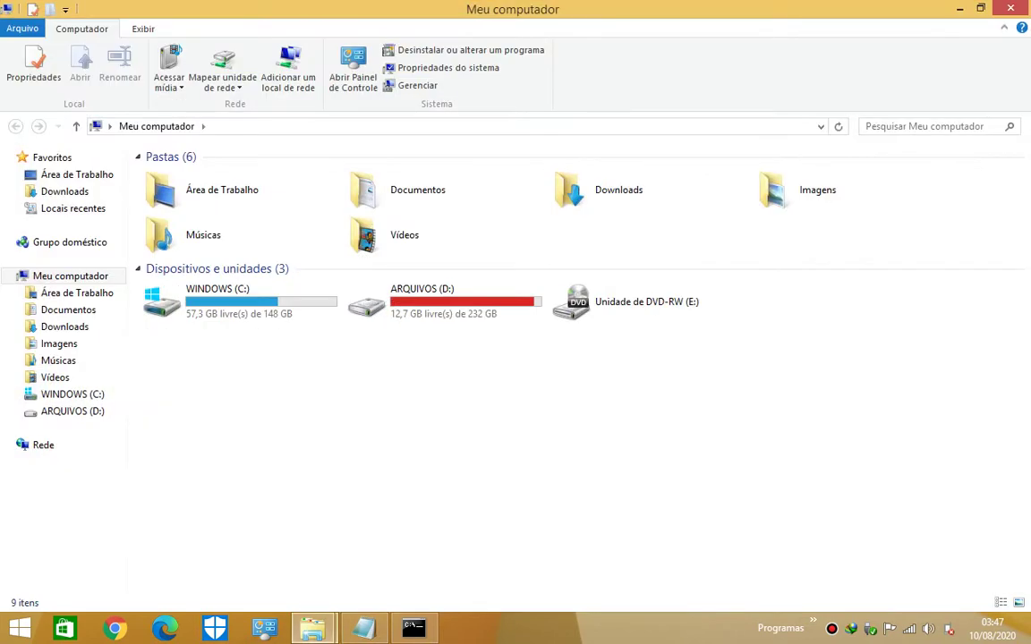
pyautogui.press('Return')
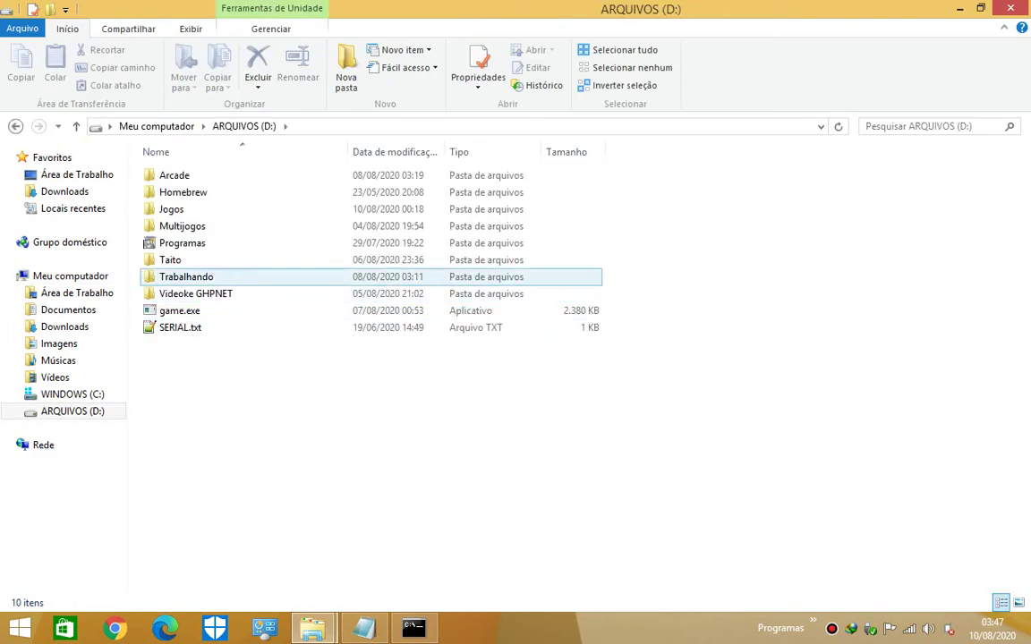
pyautogui.doubleClick(171, 209)
pyautogui.scroll(-3, 370, 347)
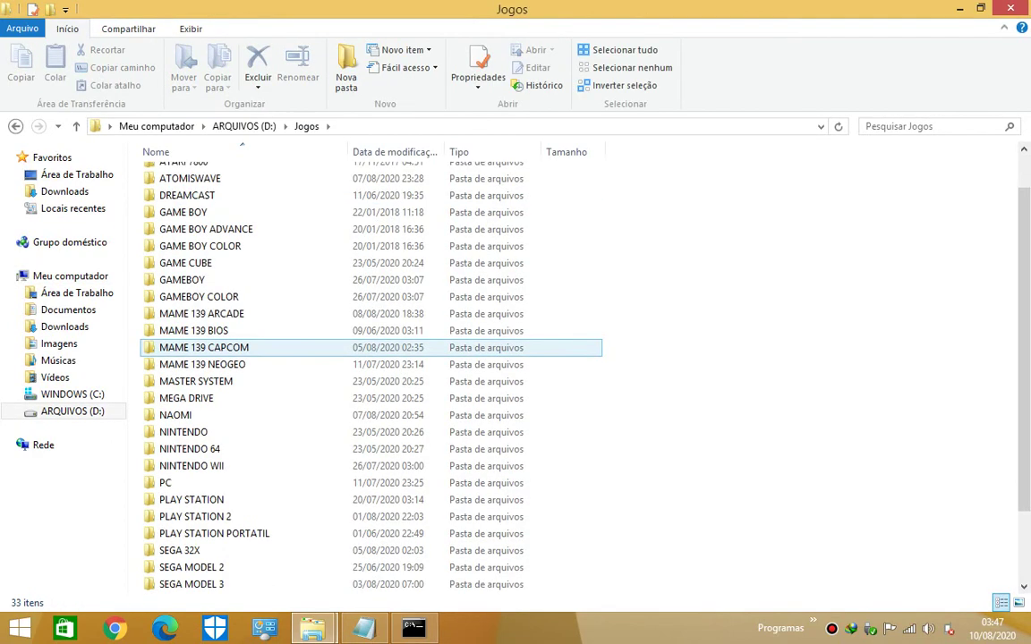
pyautogui.doubleClick(183, 585)
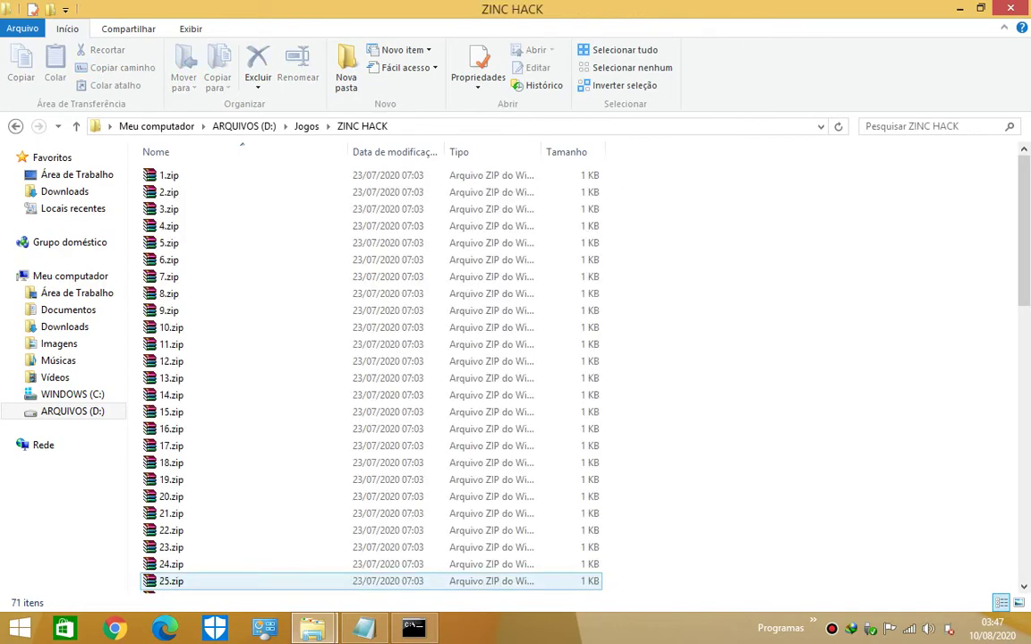
pyautogui.click(184, 176)
pyautogui.scroll(-15, 179, 385)
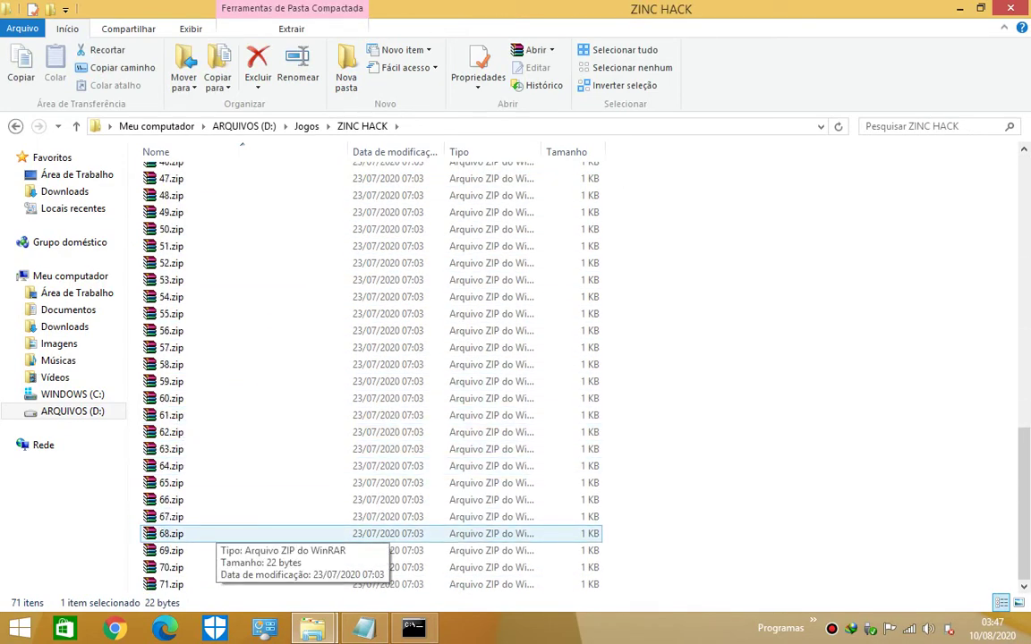
# Create an empty WinRAR ZIP archive with its default name in the ZINC HACK folder, then delete it.
pyautogui.rightClick(833, 387)
pyautogui.moveTo(895, 577)
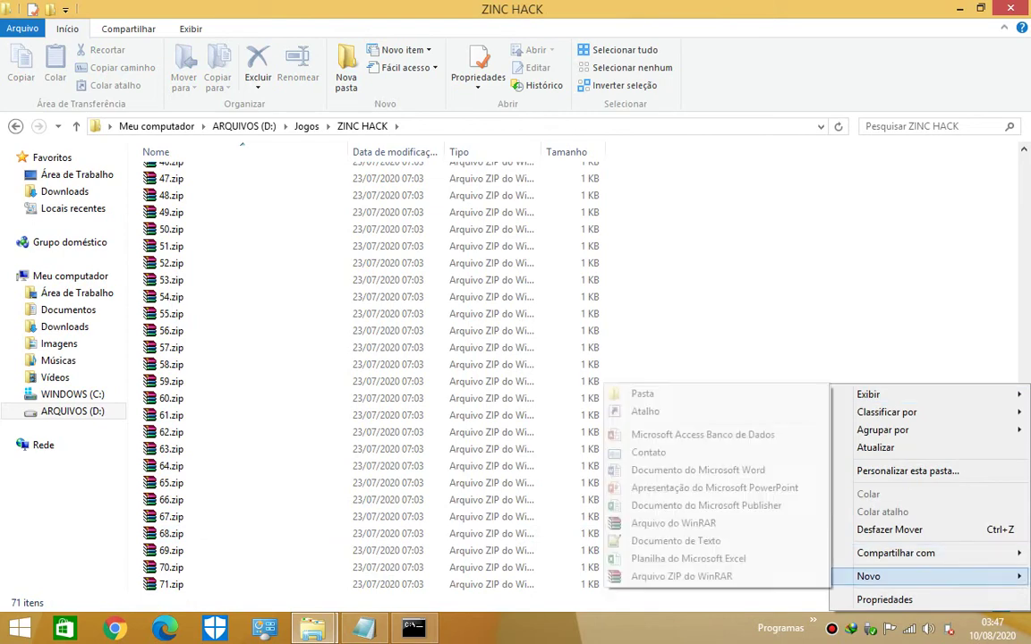
pyautogui.click(681, 576)
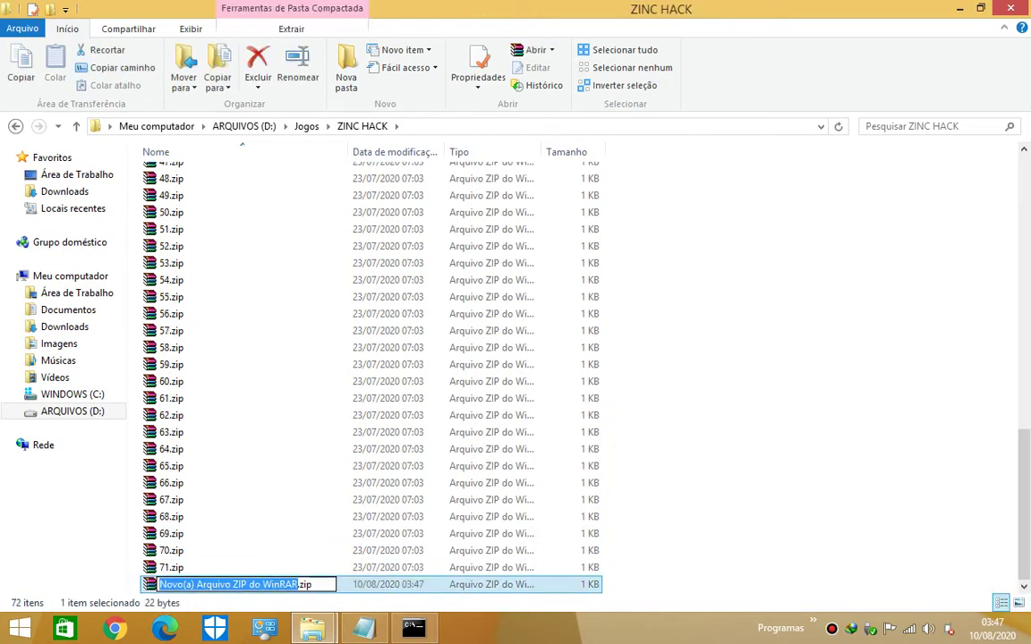
pyautogui.press('Return')
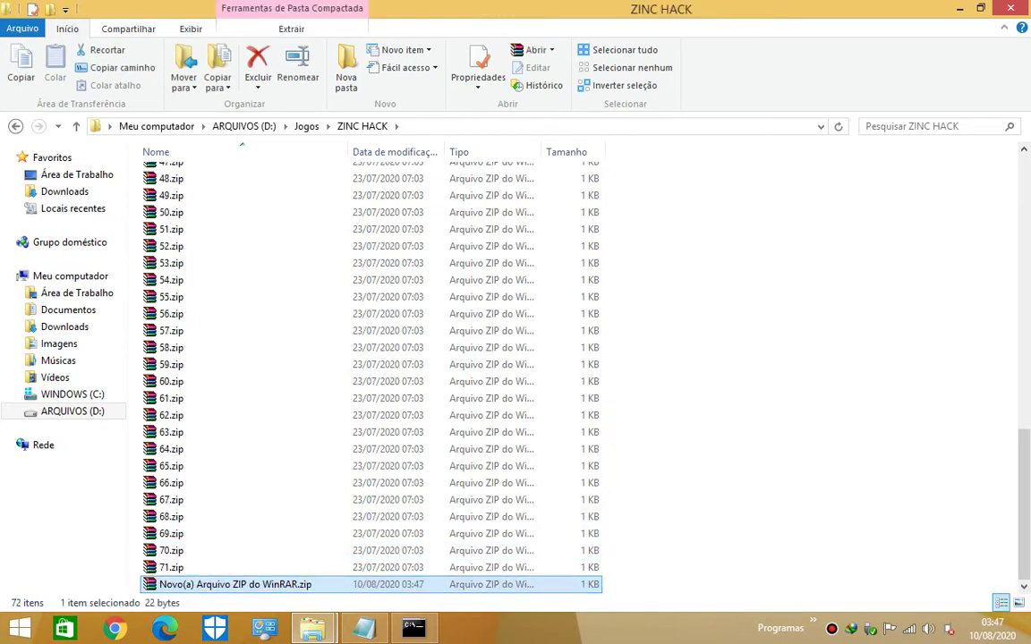
pyautogui.press('Delete')
# Copy the ZINC HACK folder from D:\Jogos into the ZINC GUI HACK folder on the desktop.
pyautogui.scroll(7, 372, 376)
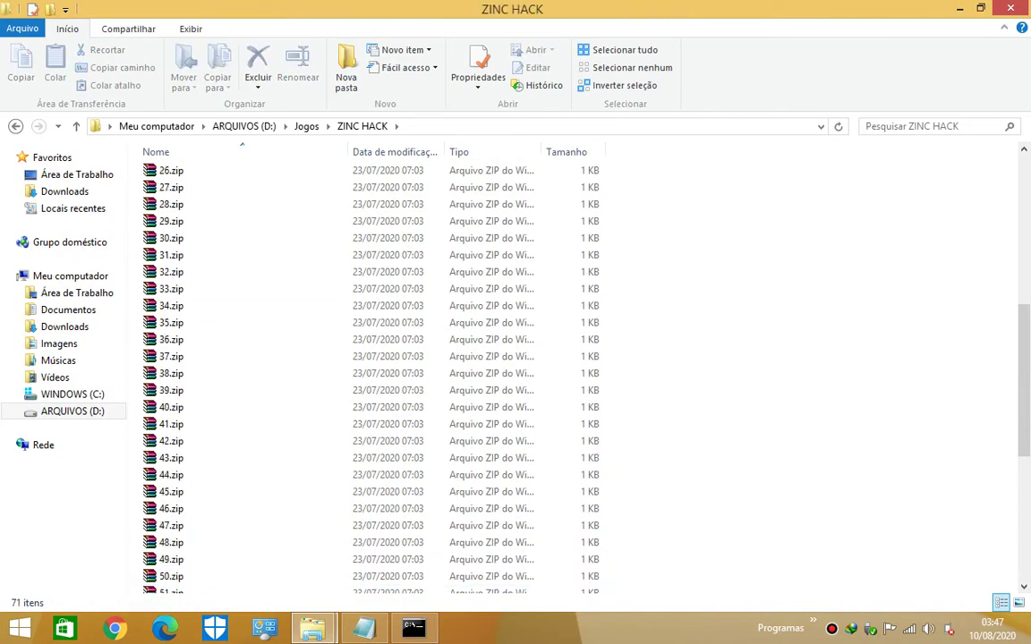
pyautogui.click(306, 126)
pyautogui.rightClick(161, 584)
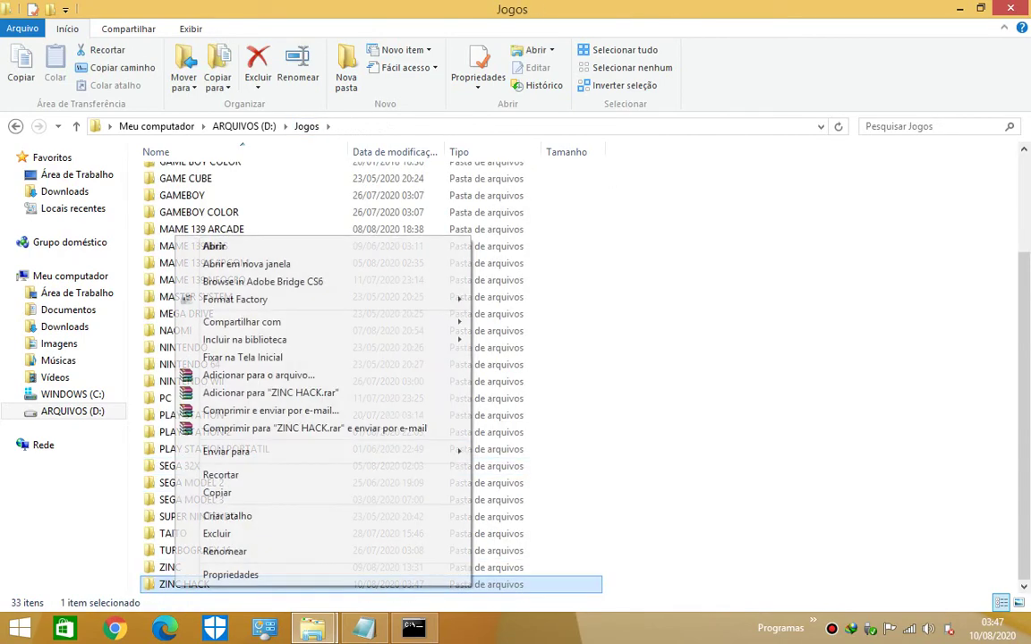
pyautogui.click(217, 492)
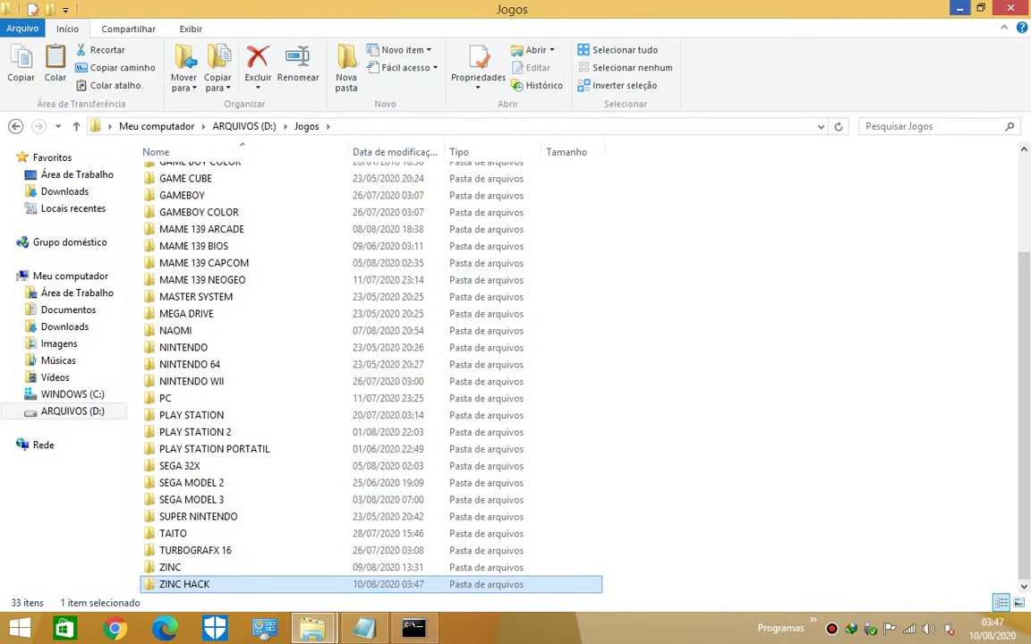
pyautogui.click(959, 8)
pyautogui.click(749, 84)
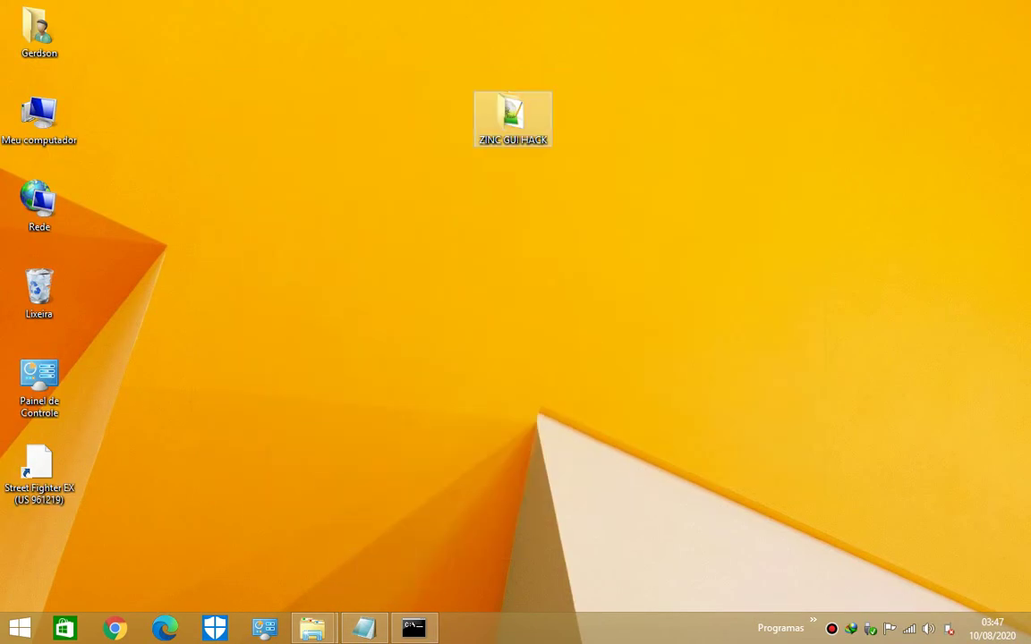
pyautogui.doubleClick(511, 113)
pyautogui.rightClick(236, 267)
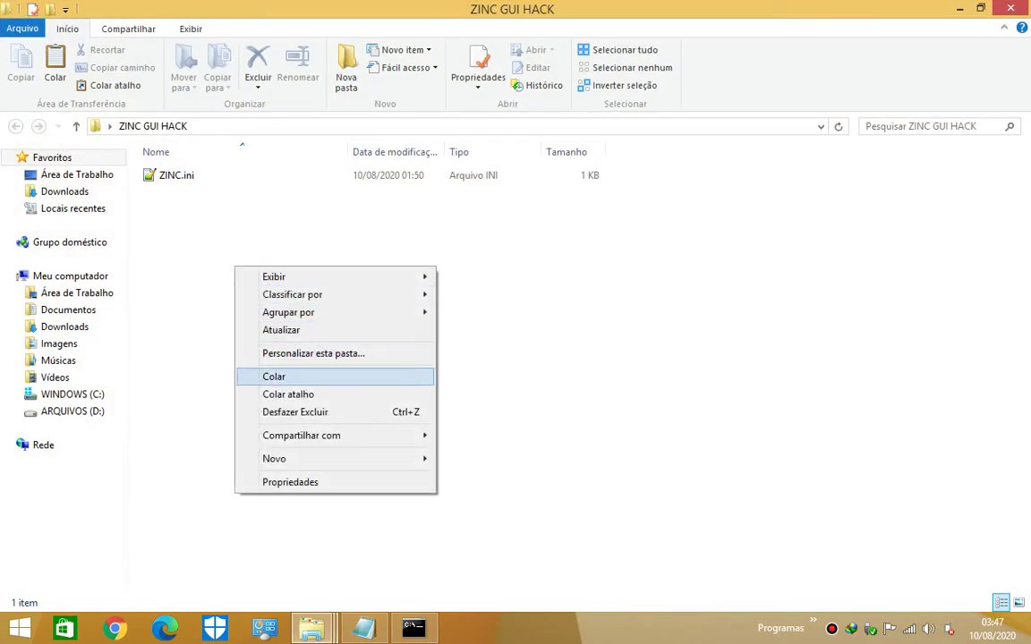
pyautogui.click(268, 376)
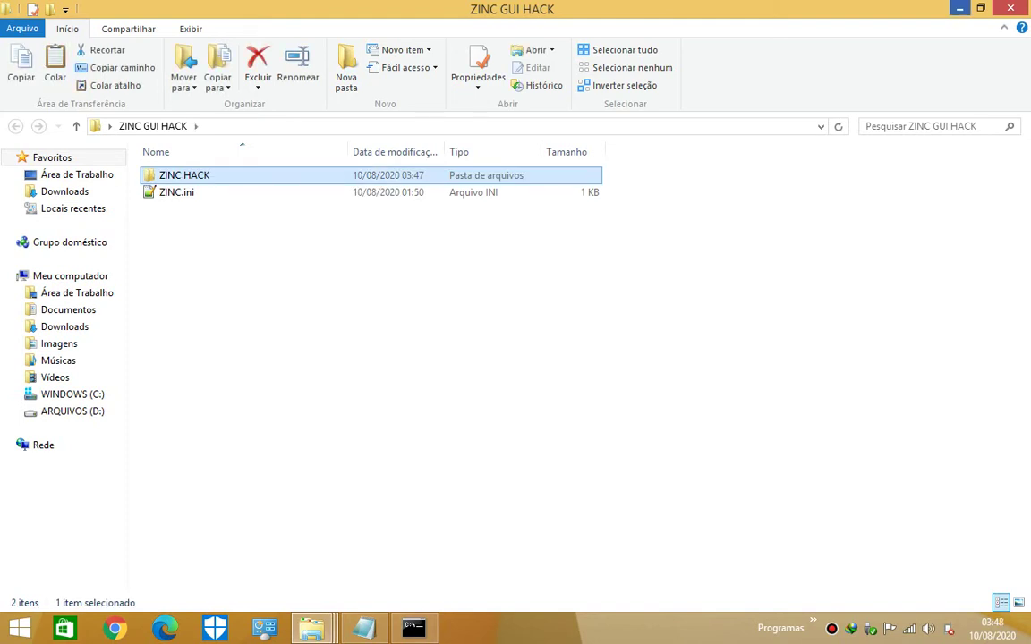
# Copy advmenup.rc from C:\ADVMENU COMERCIAL into the ZINC GUI HACK folder on the desktop.
pyautogui.click(960, 8)
pyautogui.doubleClick(40, 117)
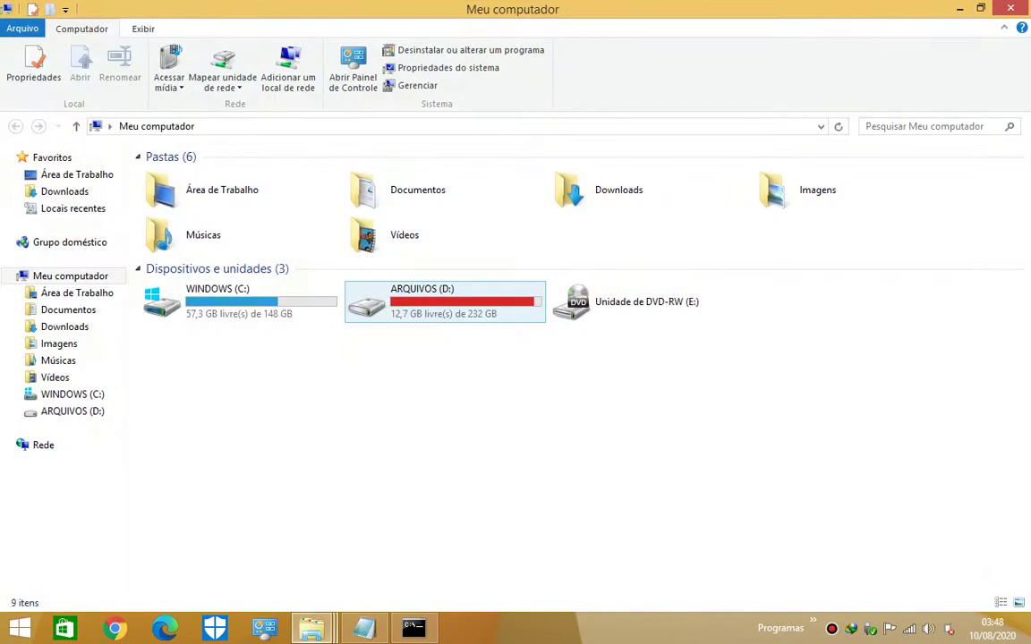
pyautogui.doubleClick(234, 297)
pyautogui.doubleClick(209, 192)
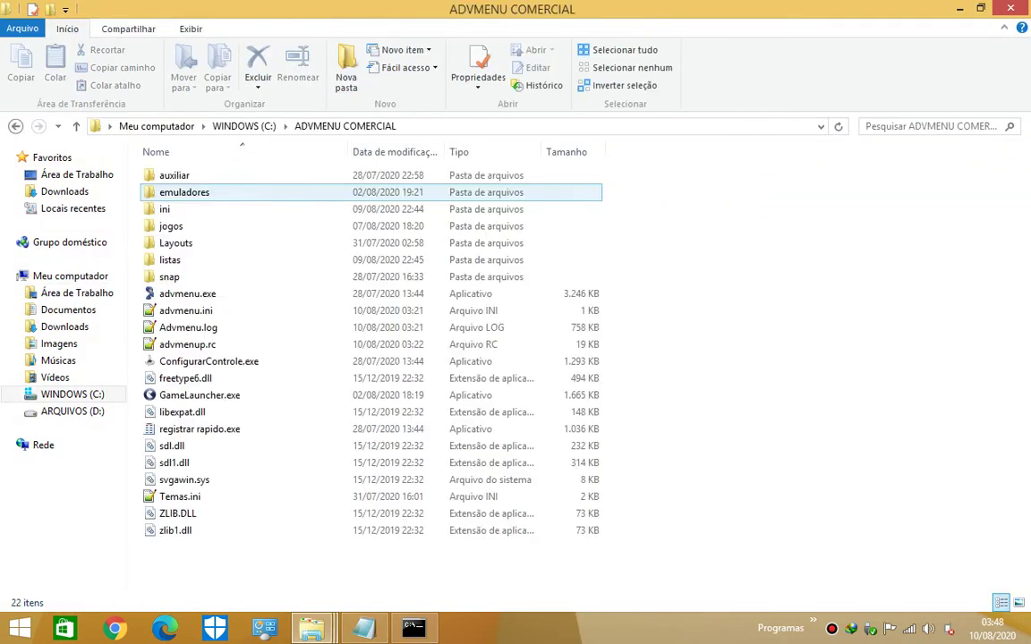
pyautogui.click(187, 345)
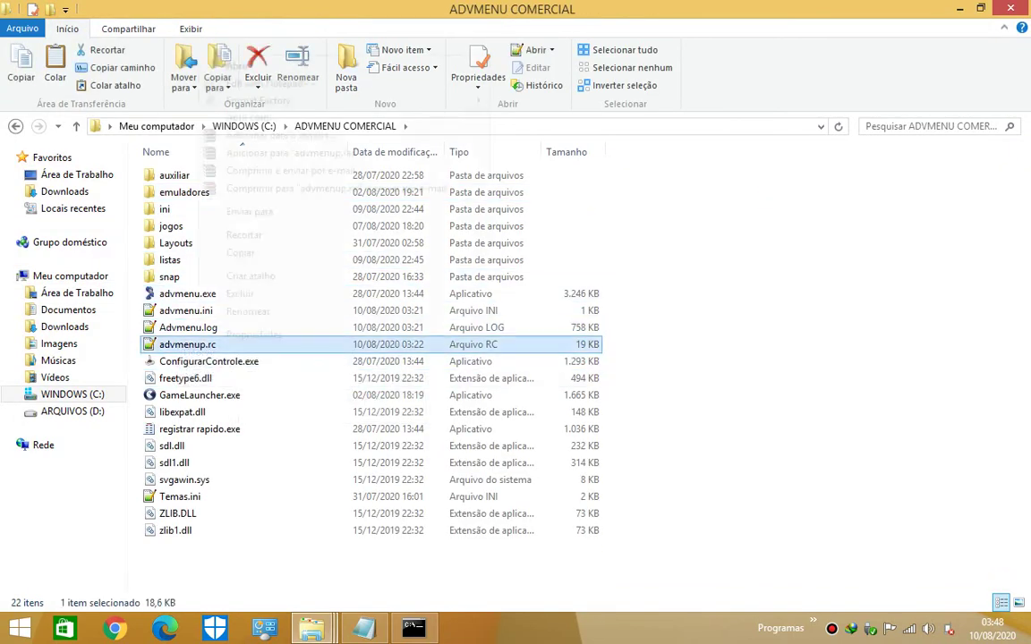
pyautogui.rightClick(188, 345)
pyautogui.click(225, 249)
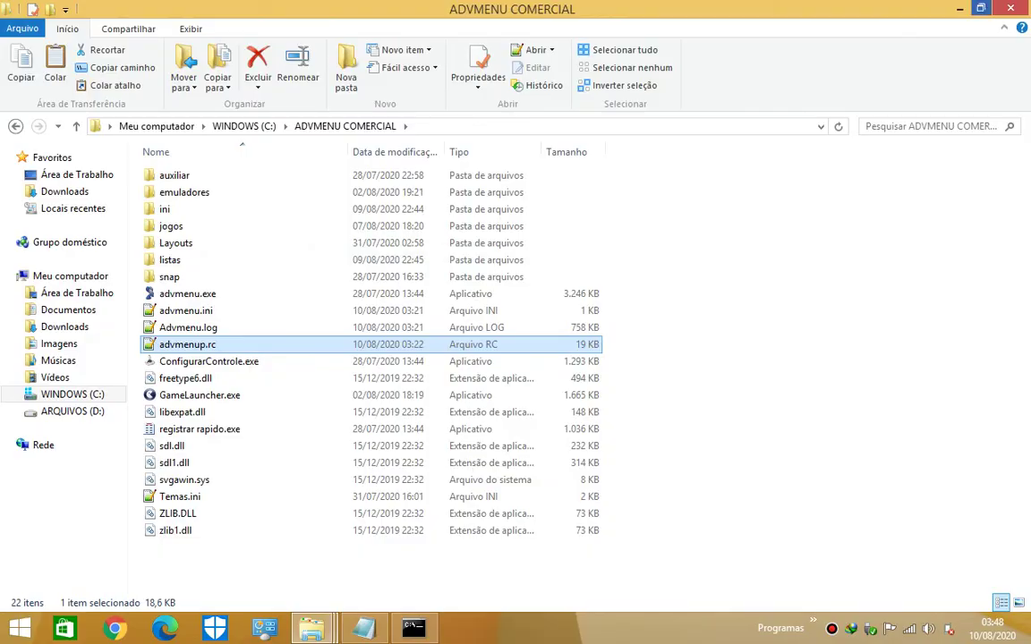
pyautogui.click(959, 9)
pyautogui.doubleClick(513, 119)
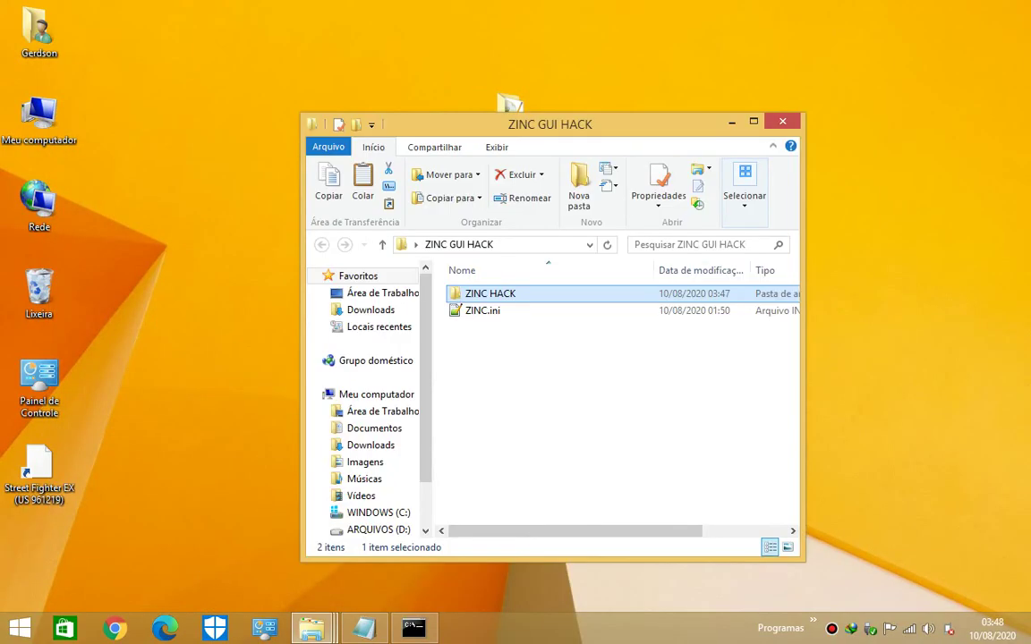
pyautogui.click(754, 121)
pyautogui.rightClick(253, 183)
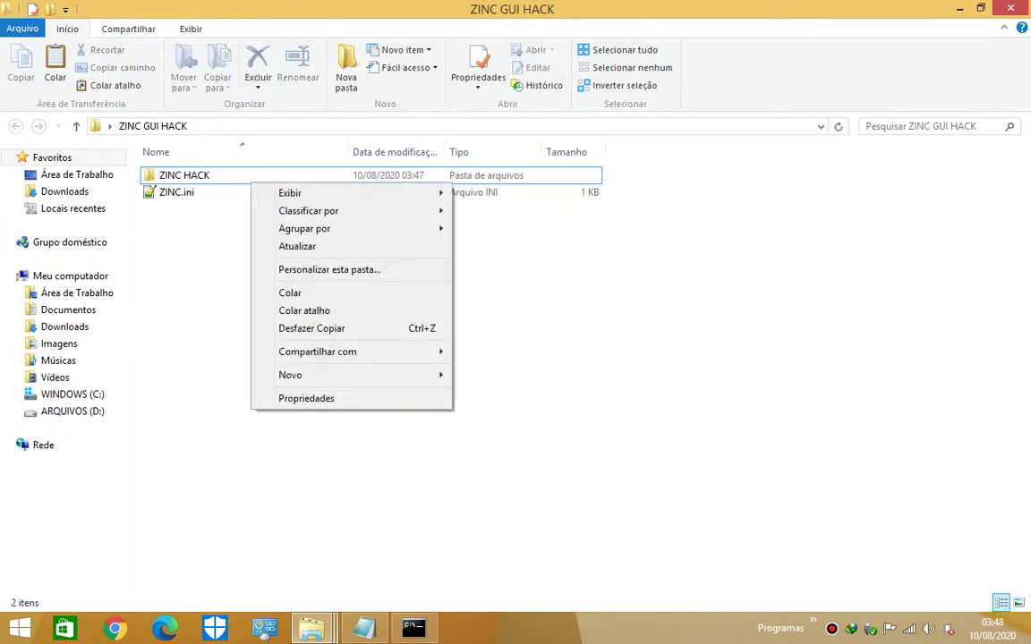
pyautogui.click(284, 288)
# Open the copied advmenup.rc in Notepad++ and reduce its contents to only the EMULADOR ZINC block.
pyautogui.doubleClick(517, 191)
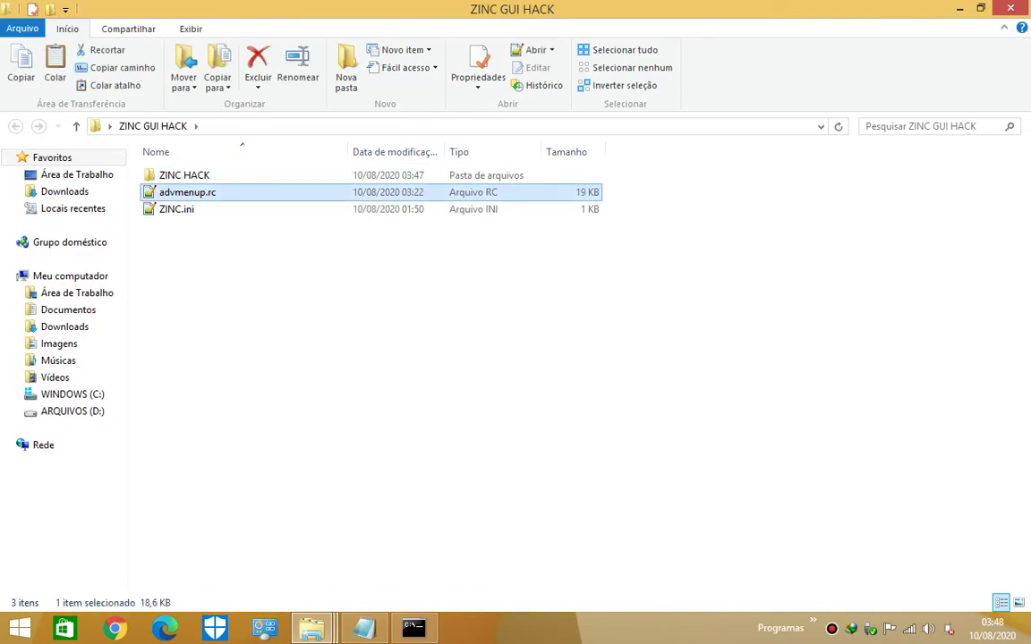
pyautogui.click(517, 367)
pyautogui.scroll(-20, 528, 331)
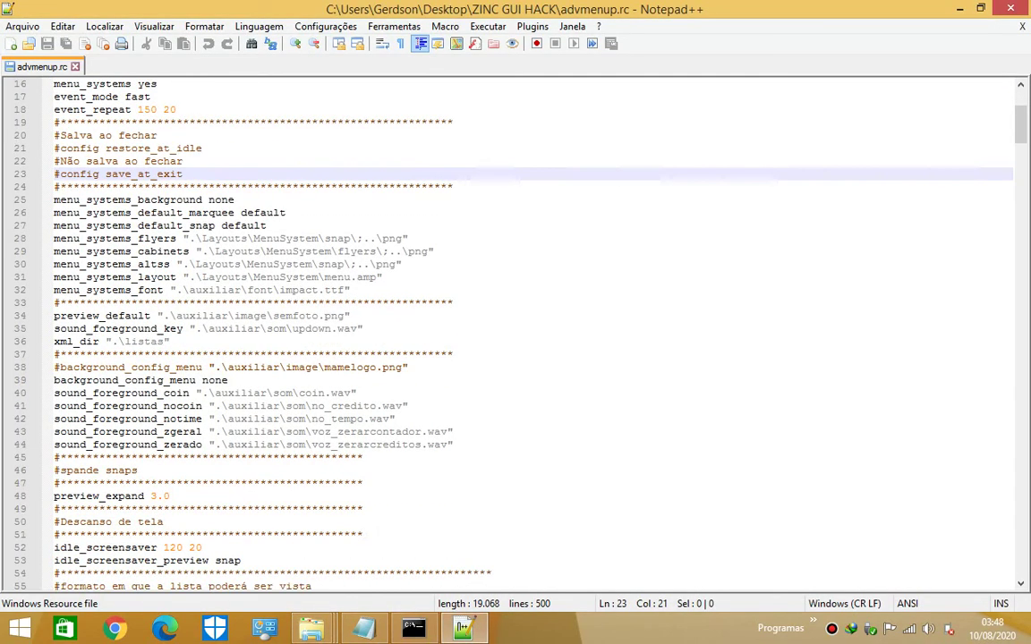
pyautogui.scroll(-3, 528, 331)
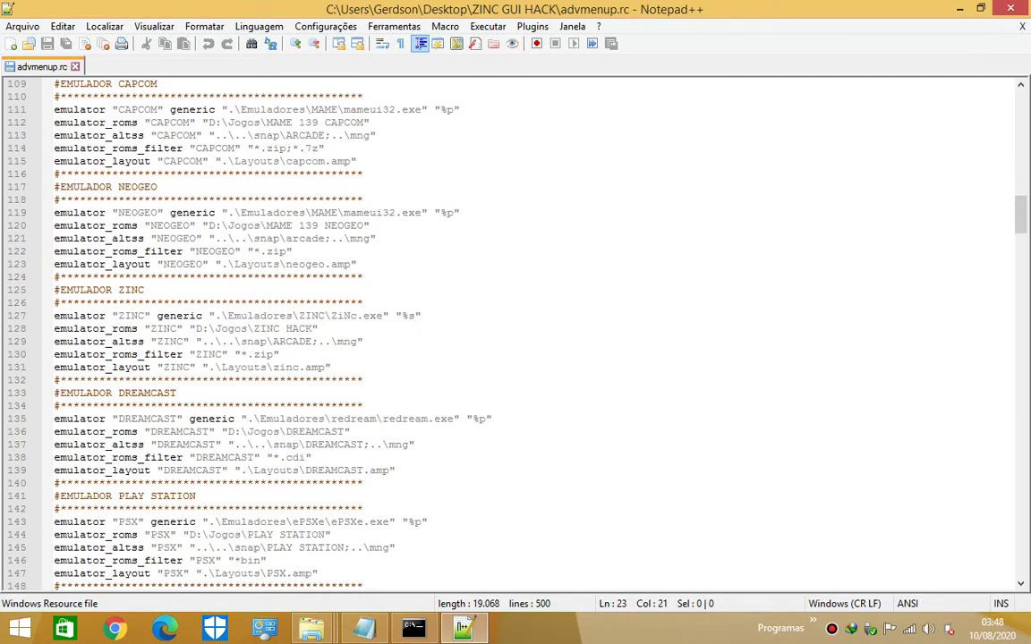
pyautogui.moveTo(54, 290); pyautogui.dragTo(363, 379)
pyautogui.hotkey('ctrl', 'c')
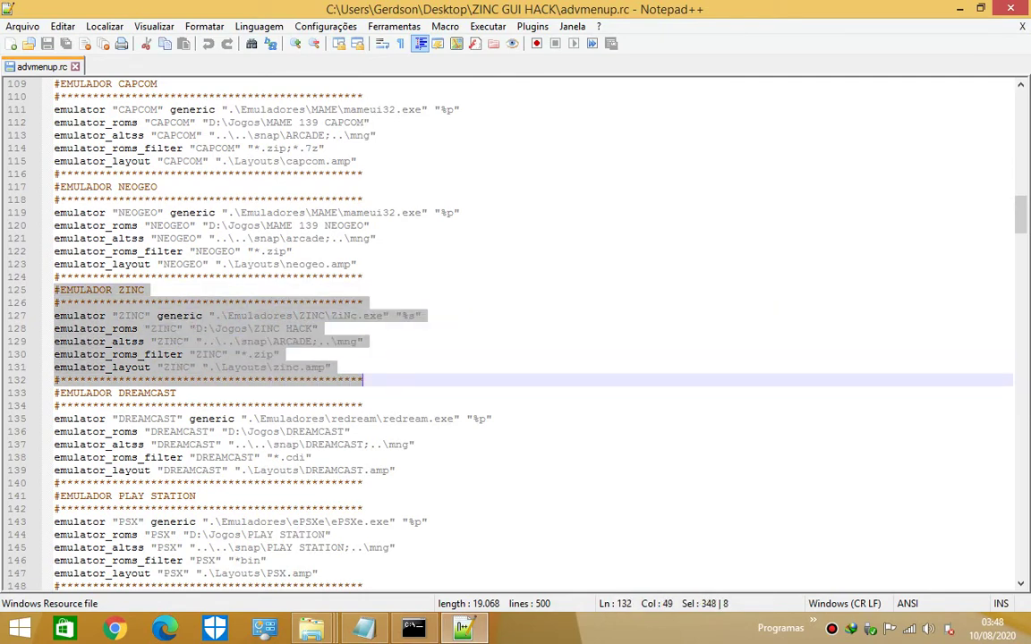
pyautogui.rightClick(302, 348)
pyautogui.click(340, 57)
pyautogui.hotkey('ctrl', 'a')
pyautogui.hotkey('ctrl', 'v')
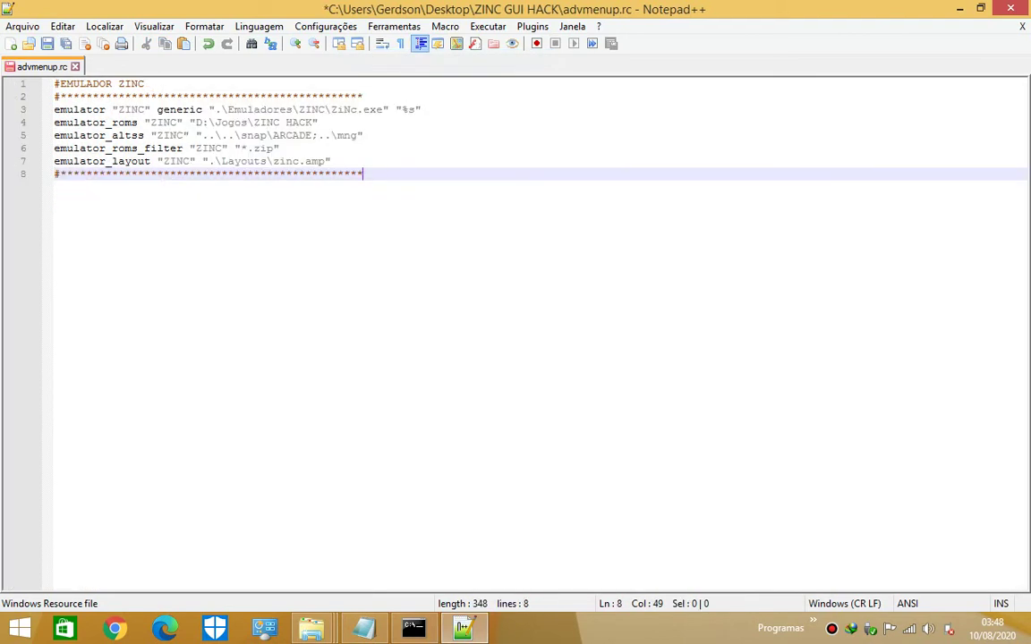
# Highlight the "%s" argument at the end of the emulator "ZINC" generic line, then clear the selection.
pyautogui.moveTo(401, 109); pyautogui.dragTo(415, 109)
pyautogui.click(362, 173)
pyautogui.click(414, 109)
pyautogui.hotkey('shift', 'Left')
pyautogui.hotkey('shift', 'Left')
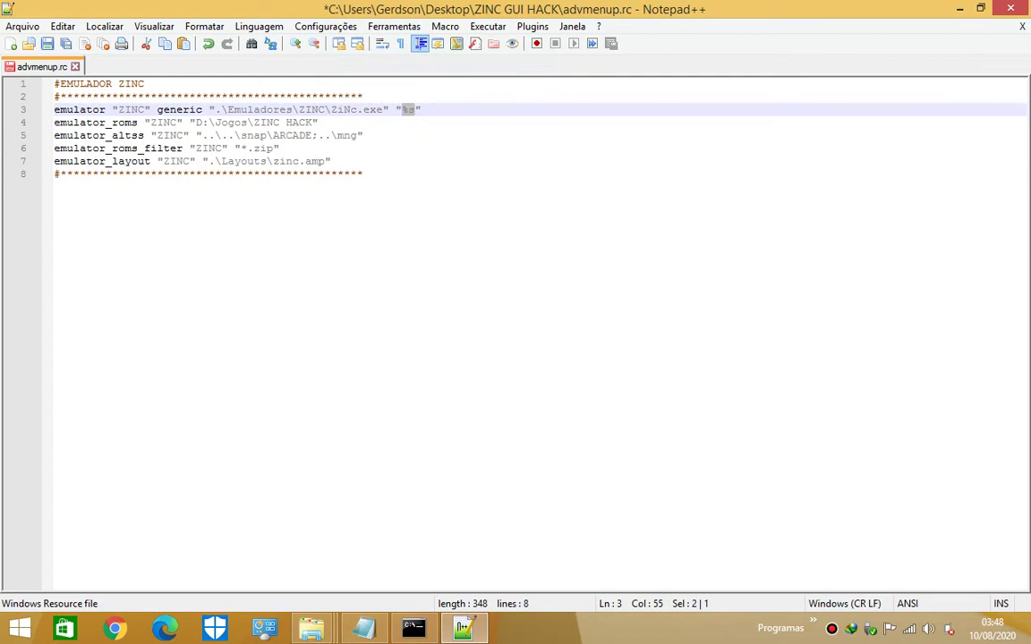
pyautogui.click(363, 173)
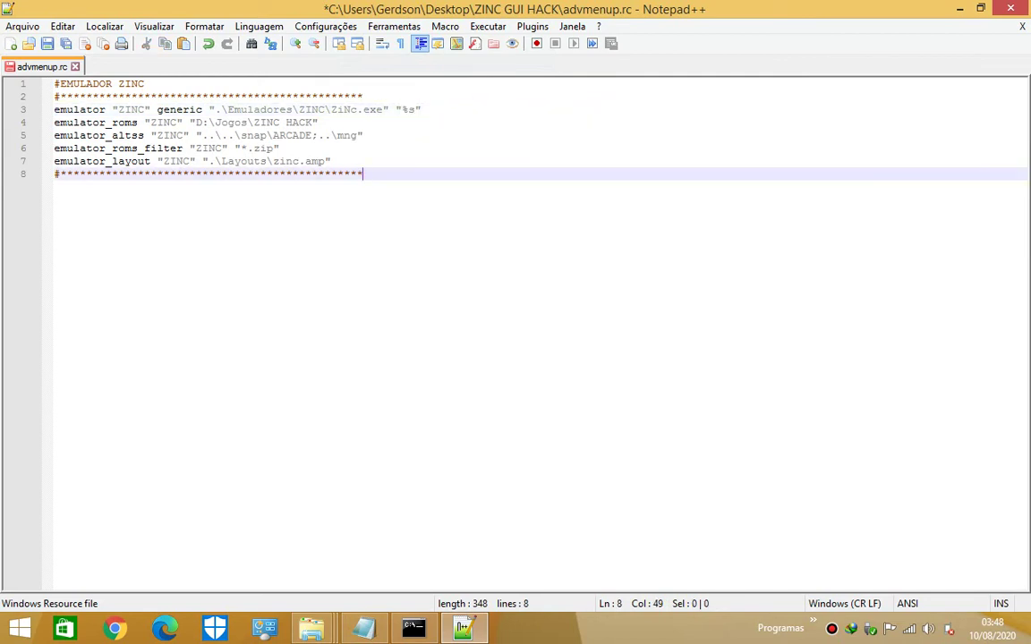
# Highlight the D:\Jogos\ZINC HACK path in the emulator_roms line, then clear the selection.
pyautogui.click(195, 123)
pyautogui.hotkey('shift', 'Right')
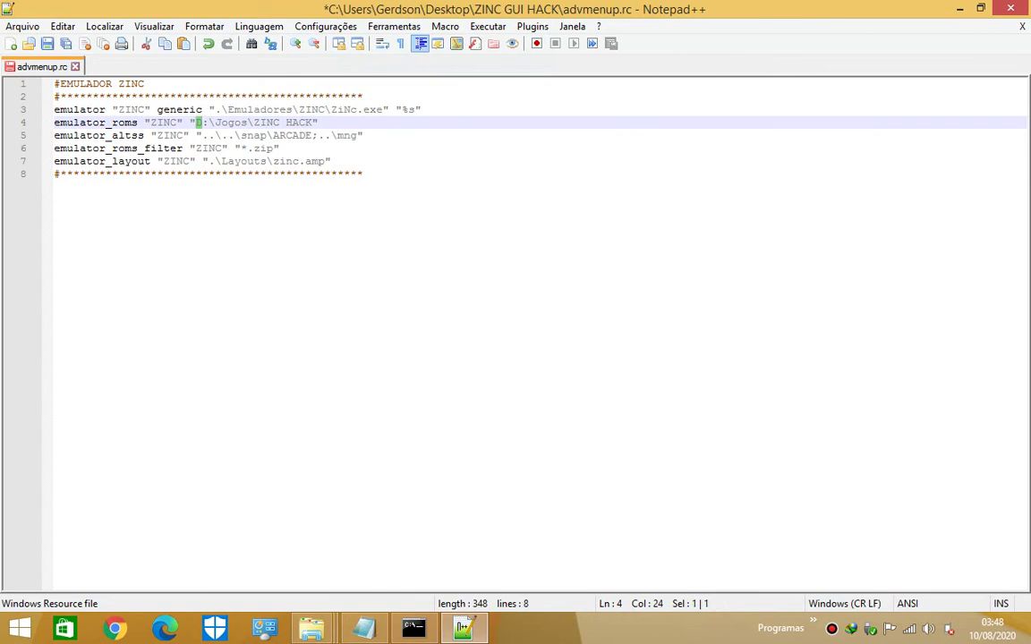
pyautogui.press('Down')
pyautogui.press('Down')
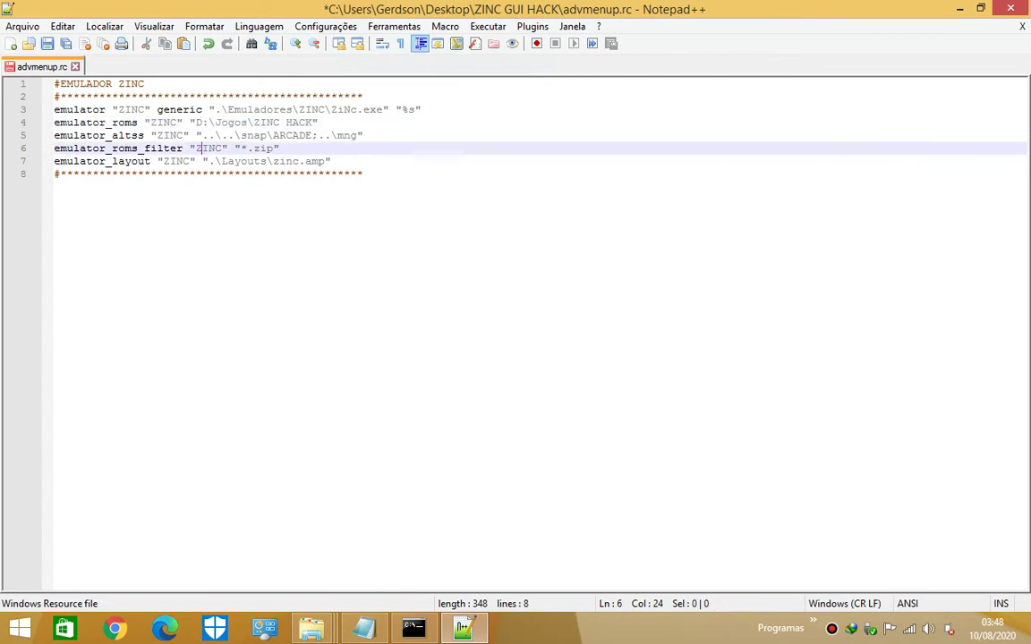
pyautogui.press('Up')
pyautogui.press('Up')
pyautogui.press('Left')
pyautogui.hotkey('shift', 'Right')
pyautogui.hotkey('shift', 'Right')
pyautogui.hotkey('shift', 'Right')
pyautogui.hotkey('shift', 'Right')
pyautogui.hotkey('shift', 'Right')
pyautogui.hotkey('shift', 'Right')
pyautogui.hotkey('shift', 'Right')
pyautogui.hotkey('shift', 'Right')
pyautogui.hotkey('shift', 'Right')
pyautogui.hotkey('shift', 'Right')
pyautogui.hotkey('shift', 'Right')
pyautogui.hotkey('shift', 'Right')
pyautogui.hotkey('shift', 'Right')
pyautogui.hotkey('shift', 'Right')
pyautogui.hotkey('shift', 'Right')
pyautogui.hotkey('shift', 'Right')
pyautogui.hotkey('shift', 'Right')
pyautogui.hotkey('shift', 'Right')
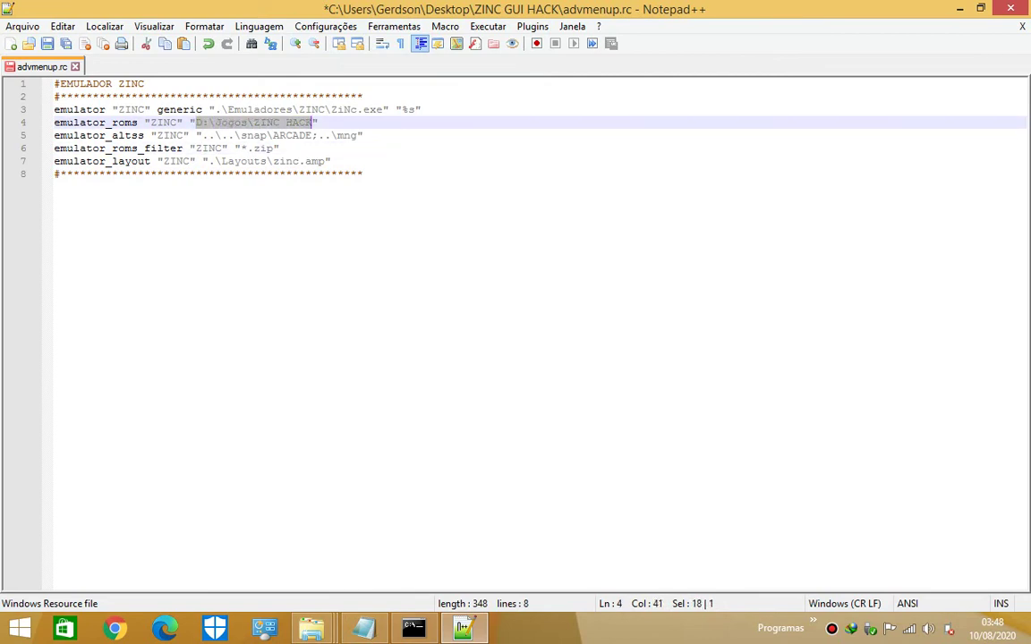
pyautogui.hotkey('ctrl', 'End')
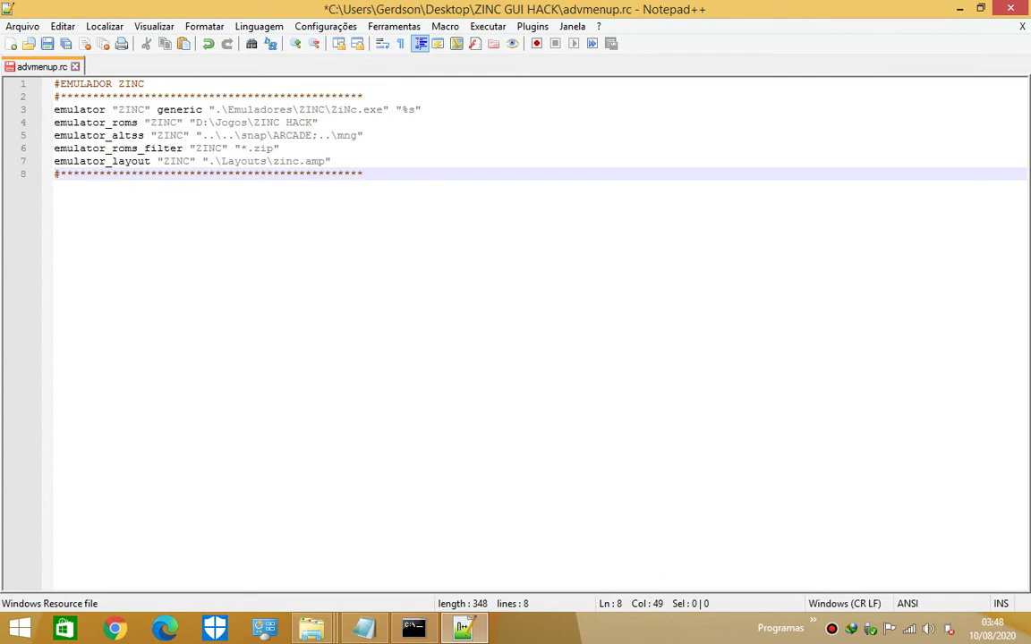
# Highlight the ZINC configuration from the emulator line through the closing separator line.
pyautogui.click(272, 123)
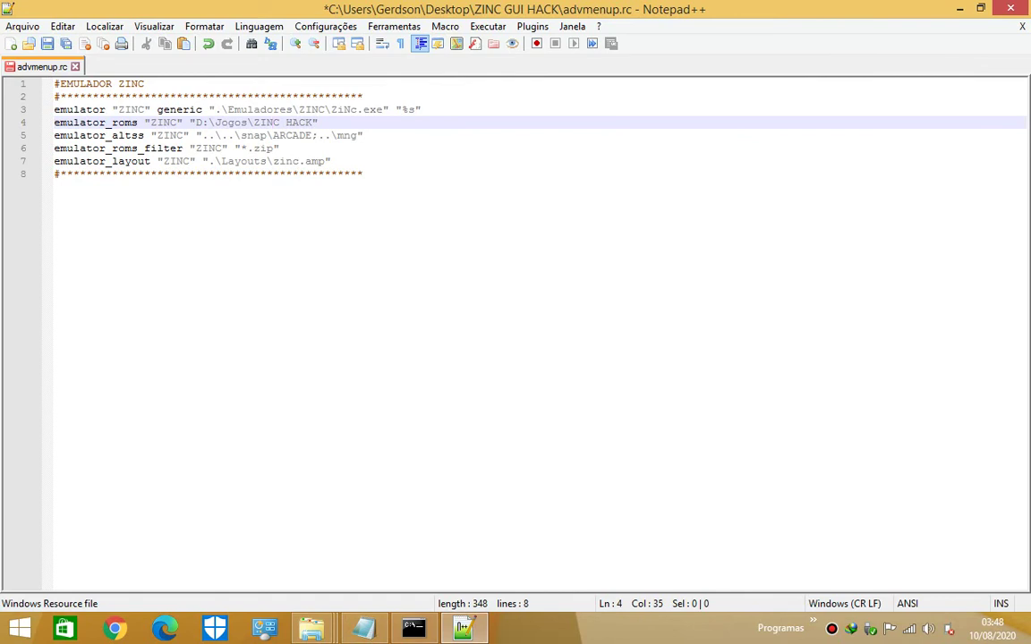
pyautogui.moveTo(53, 109); pyautogui.dragTo(363, 174)
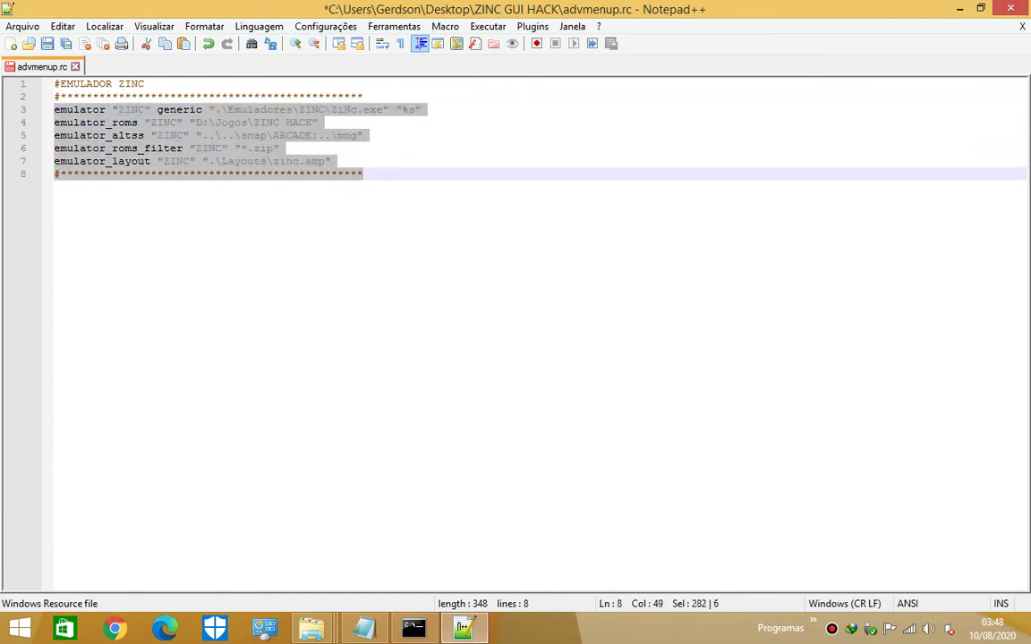
# Close Notepad++ and open ZINC.ini from the ZINC GUI HACK folder.
pyautogui.hotkey('alt', 'F4')
pyautogui.hotkey('alt', 'F4')
pyautogui.click(176, 209)
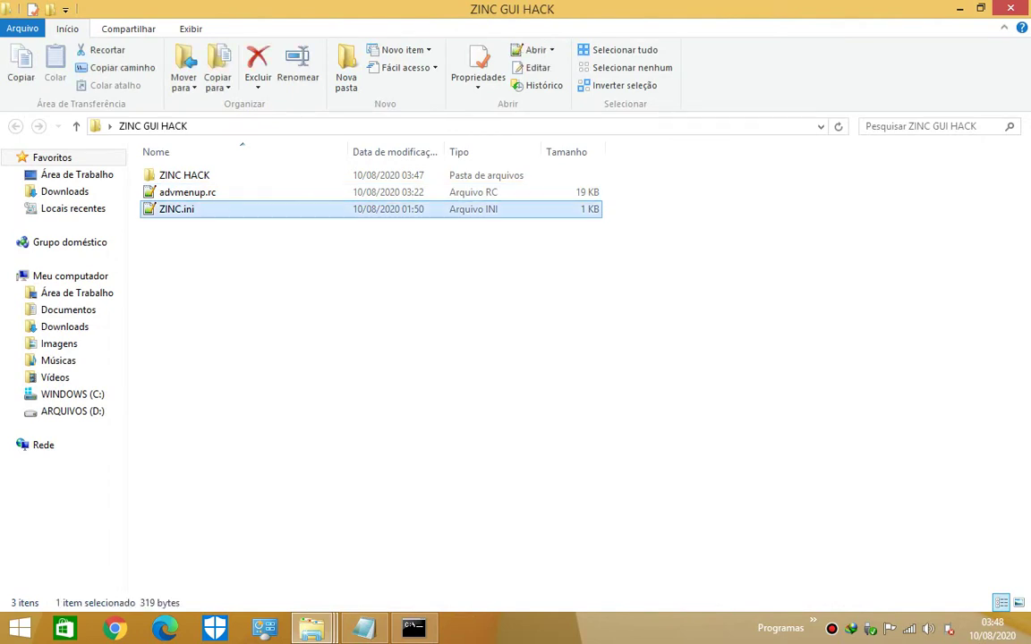
pyautogui.press('Return')
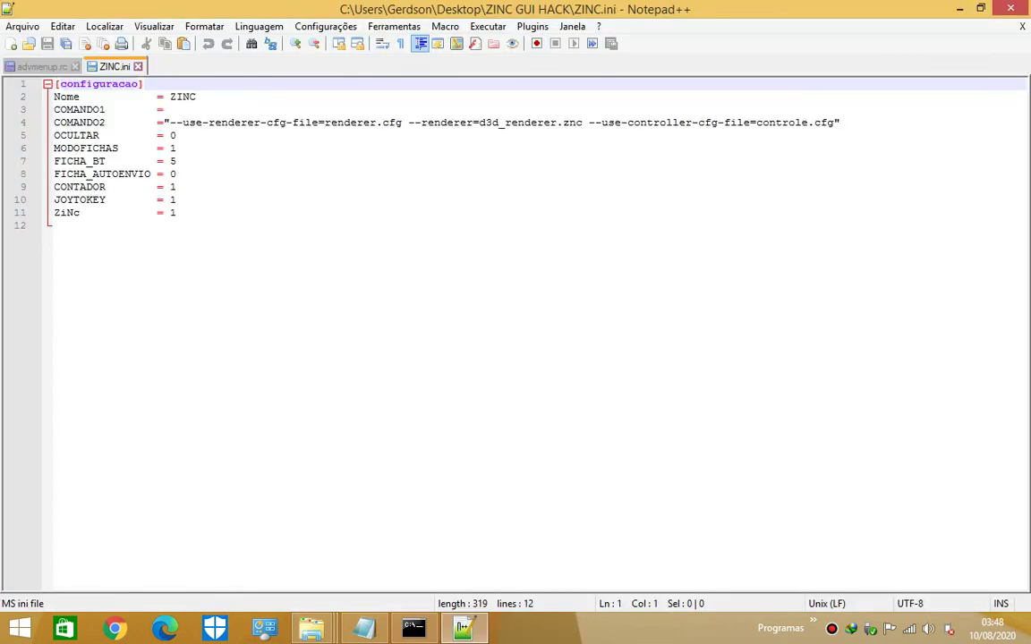
# Highlight the controle, d3d_renderer and renderer.cfg file references one after another in the COMANDO2 line of ZINC.ini.
pyautogui.moveTo(756, 123); pyautogui.dragTo(810, 122)
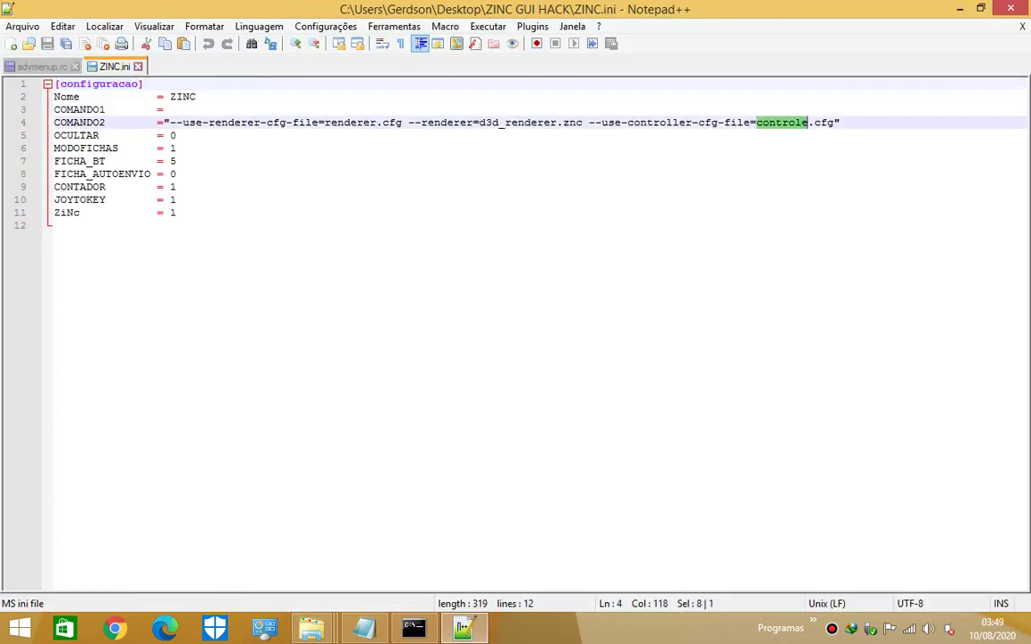
pyautogui.doubleClick(515, 123)
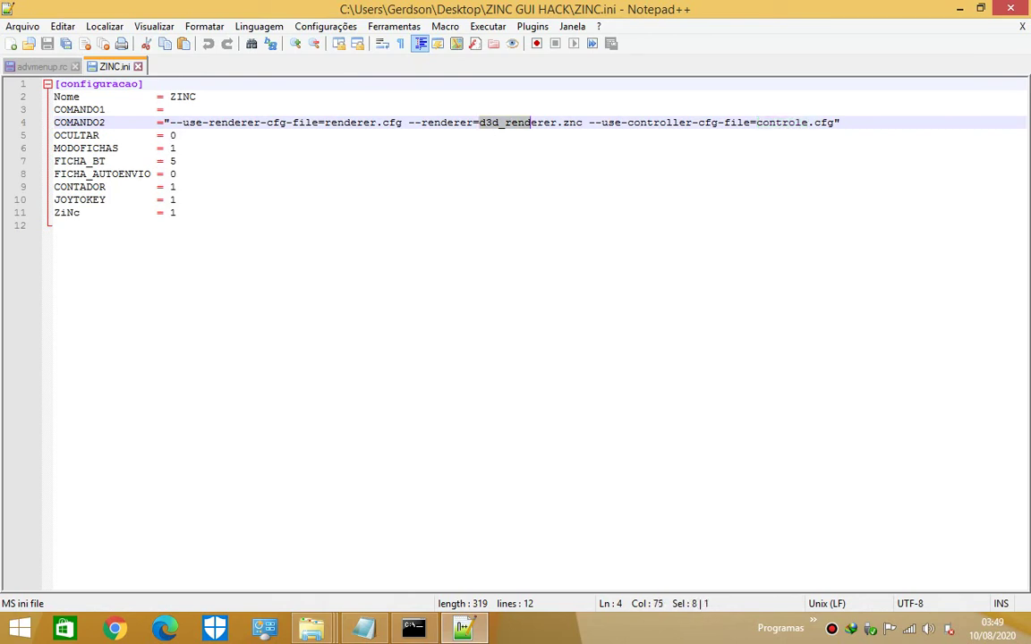
pyautogui.moveTo(325, 123); pyautogui.dragTo(402, 123)
# Close ZINC.ini and look through the zip files in the ZINC HACK folder.
pyautogui.hotkey('alt', 'F4')
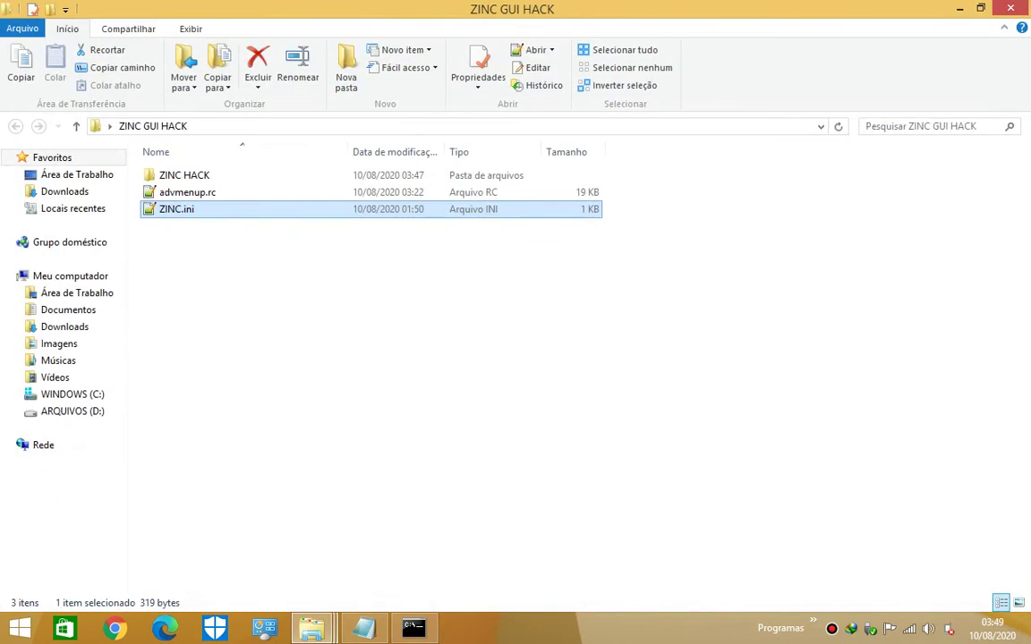
pyautogui.doubleClick(184, 174)
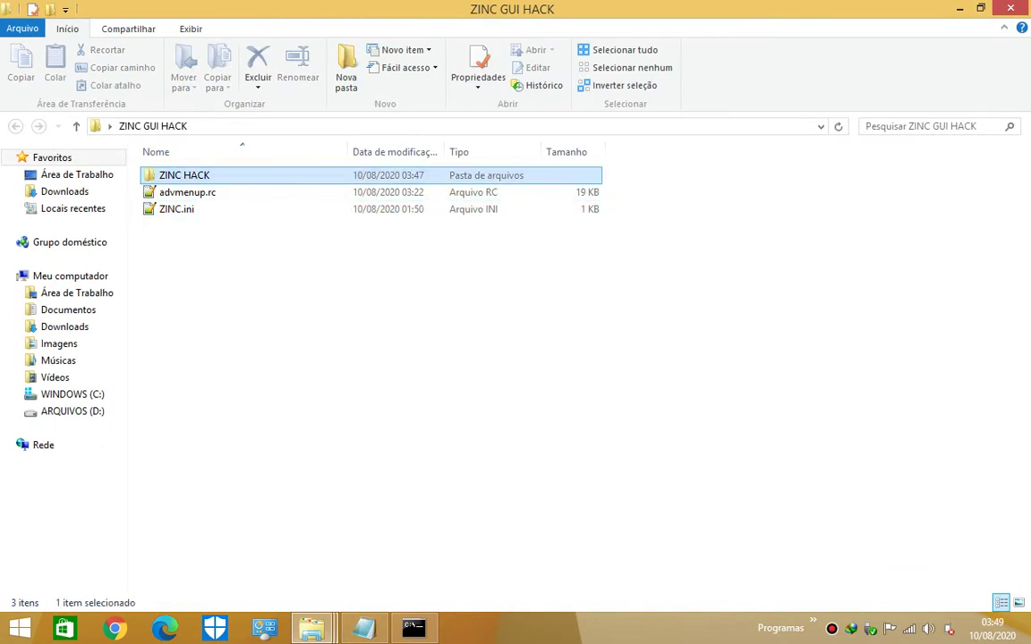
pyautogui.scroll(-4, 370, 415)
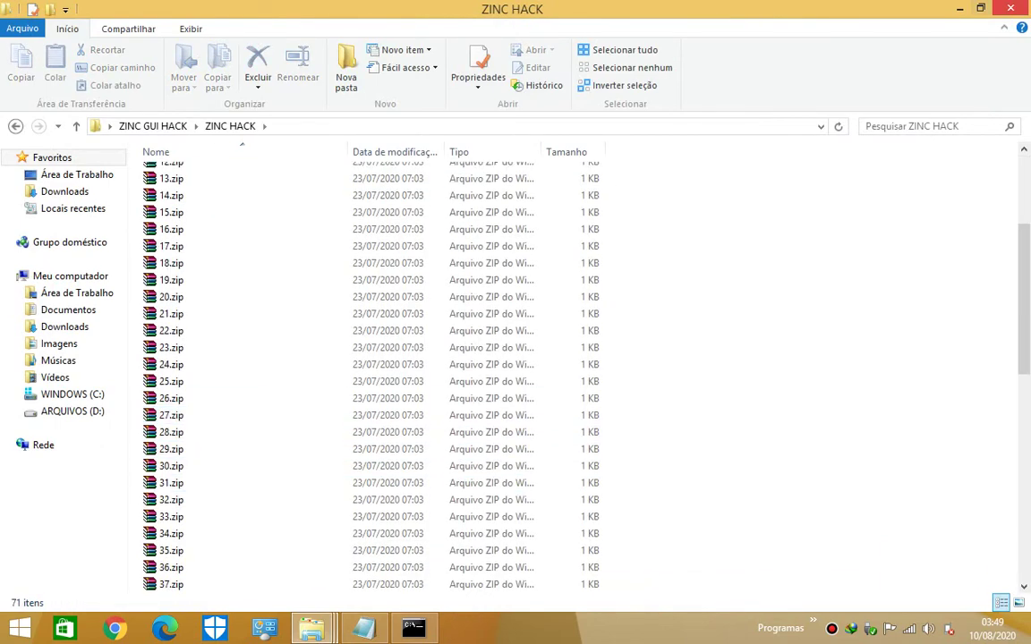
# Empty the Recycle Bin on the desktop and close the open Command Prompt window.
pyautogui.press('super+d')
pyautogui.rightClick(27, 281)
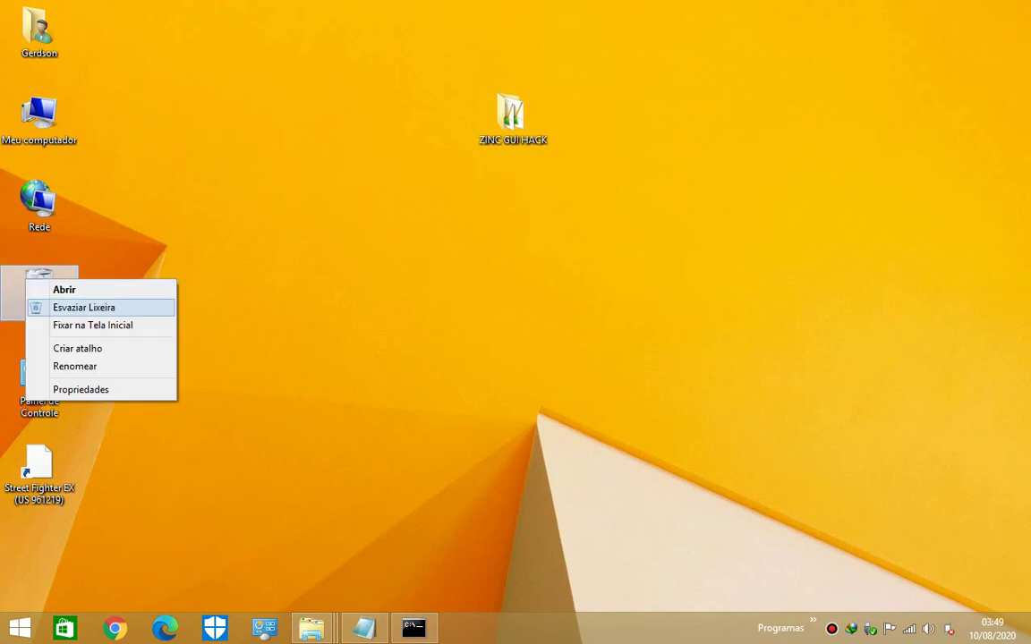
pyautogui.click(83, 307)
pyautogui.click(579, 377)
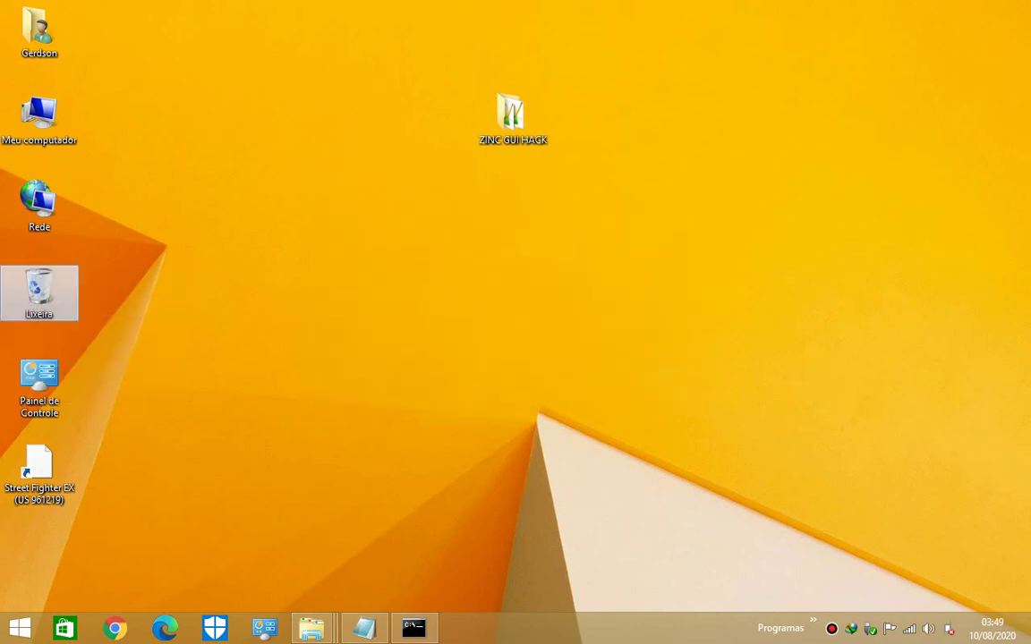
pyautogui.click(413, 628)
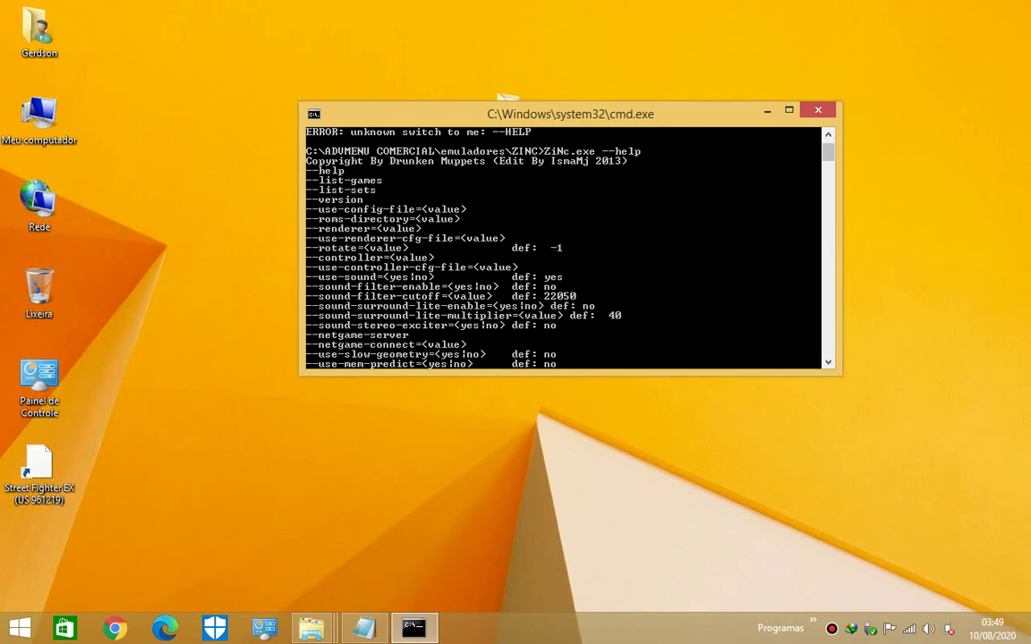
pyautogui.click(818, 110)
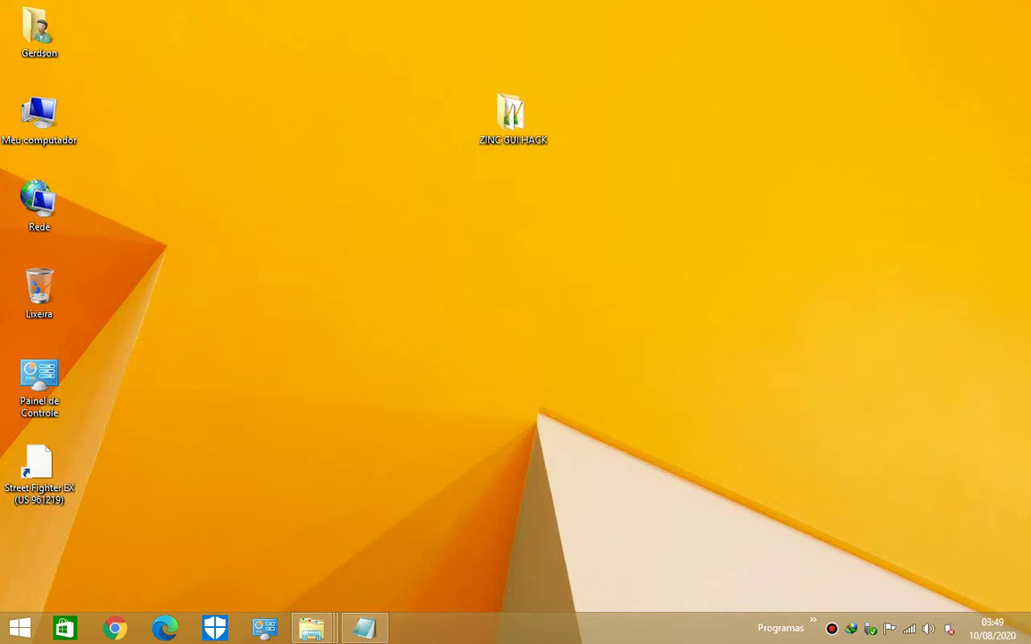
# Launch the ADVMENU COMERCIAL frontend from the JOGOS > FRONTENDS shortcuts.
pyautogui.click(813, 622)
pyautogui.moveTo(846, 555)
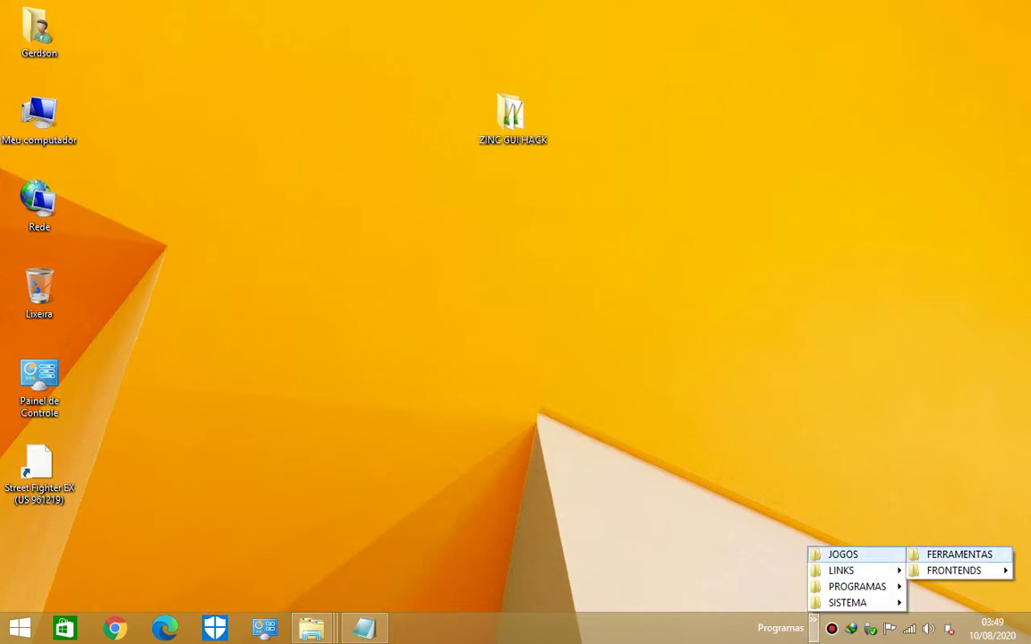
pyautogui.moveTo(954, 570)
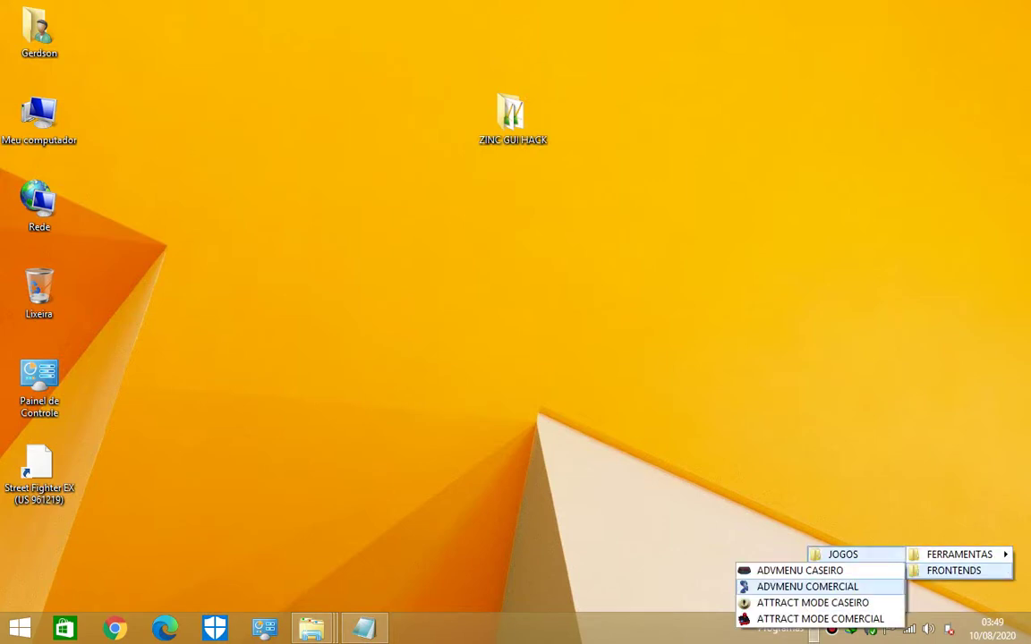
pyautogui.click(806, 587)
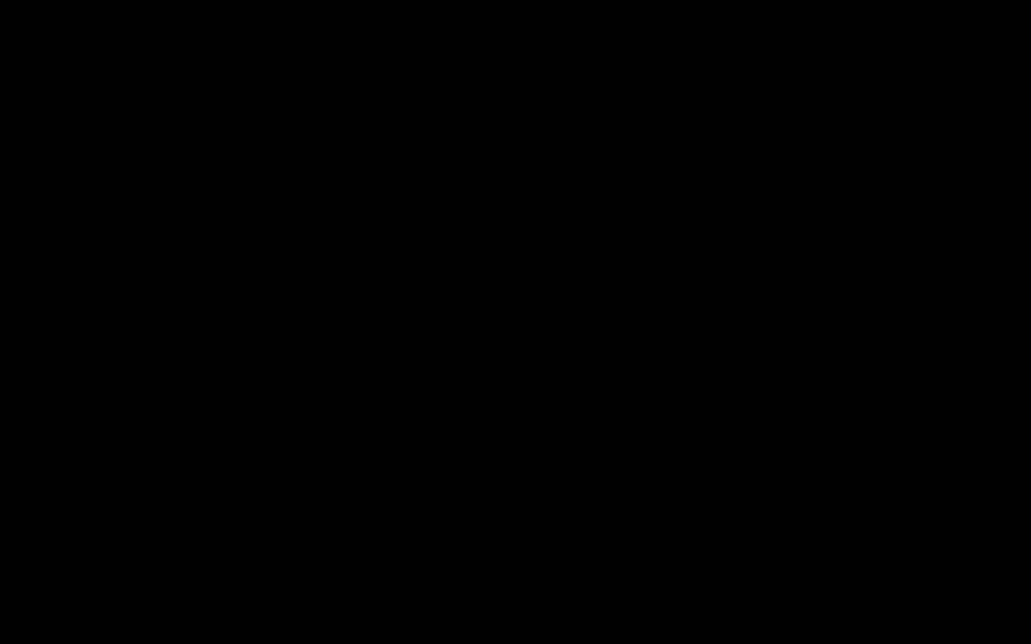